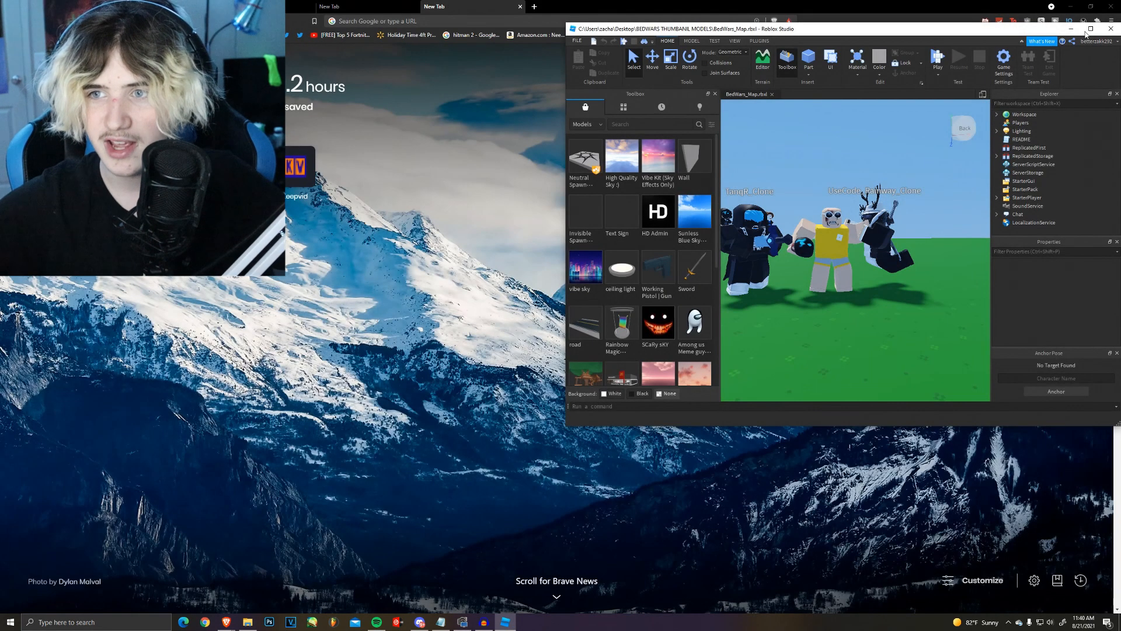
Delete the posed characters standing on the BedWars map and open the Assets place file from the BEDWARS THUMBANIL MODELS folder
click(1090, 29)
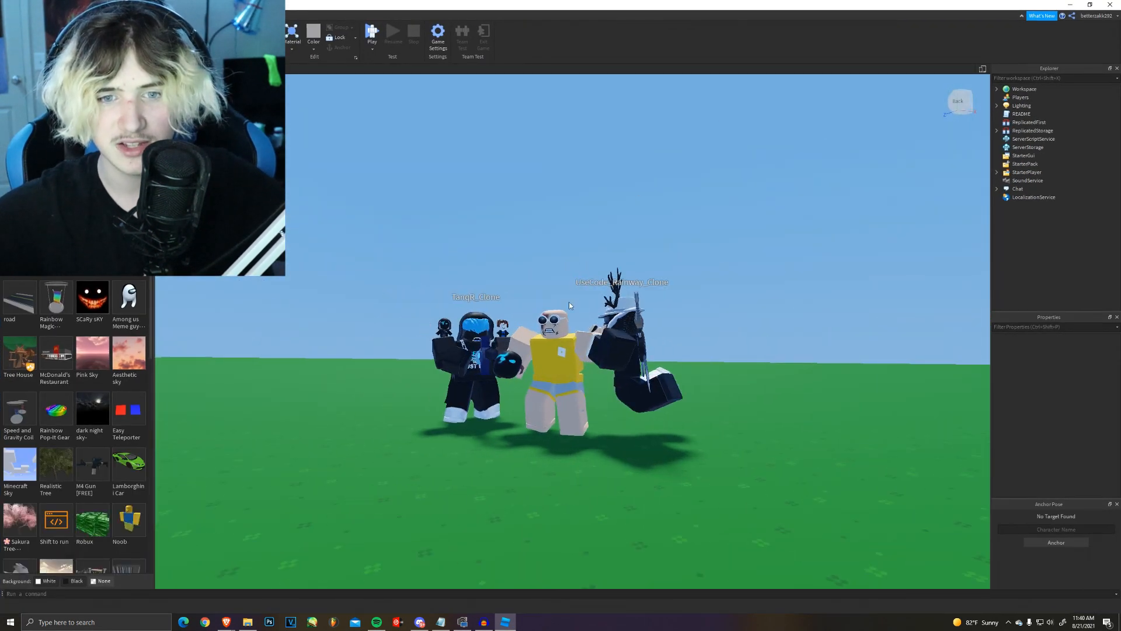
click(513, 358)
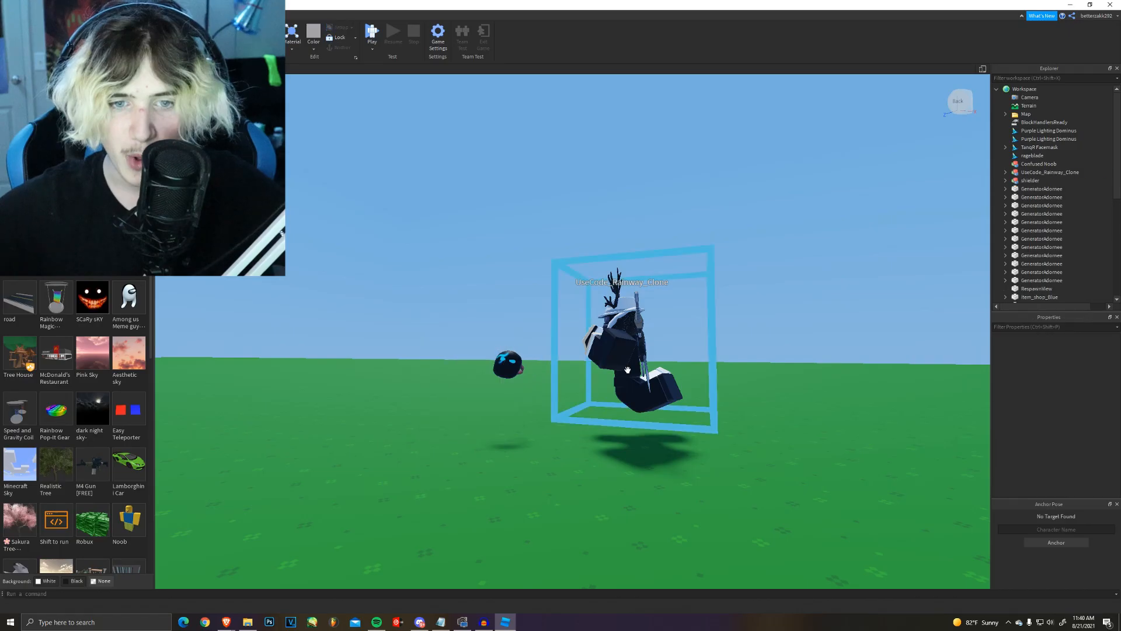
key(Delete)
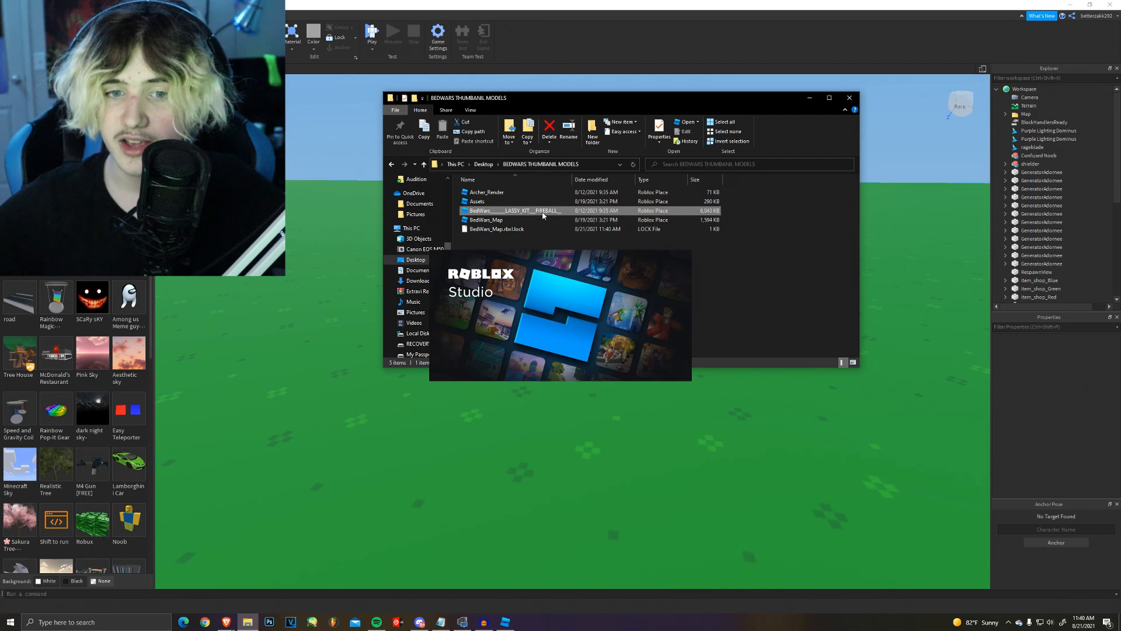
click(481, 202)
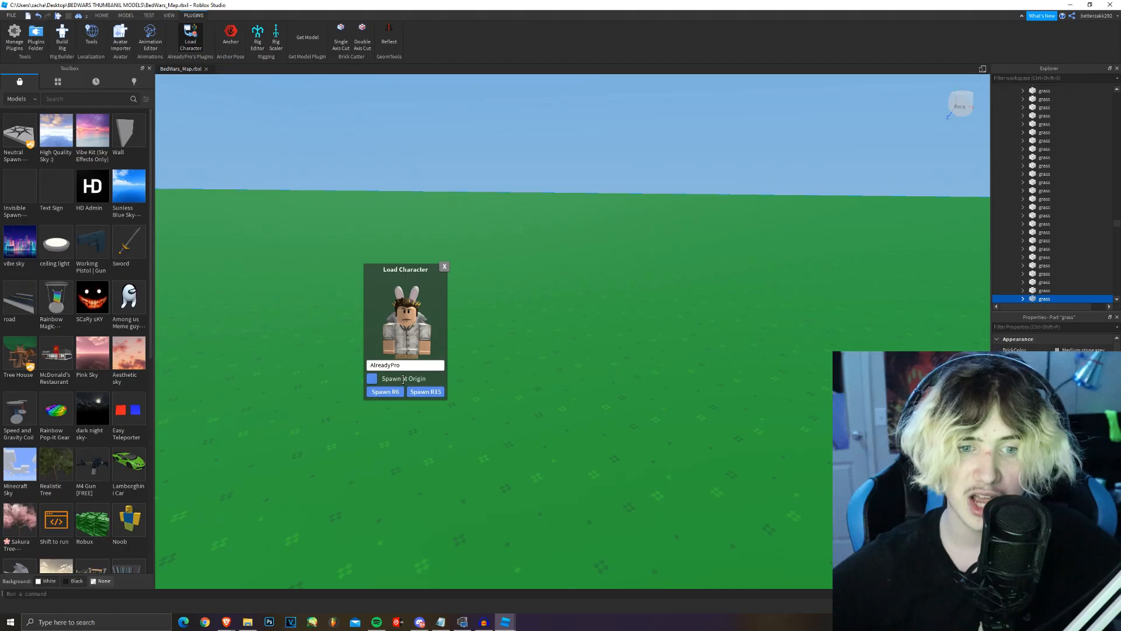
Spawn an R15 avatar onto the grass with Load Character, entering the player's Roblox username
drag(370, 365, 420, 376)
text(better)
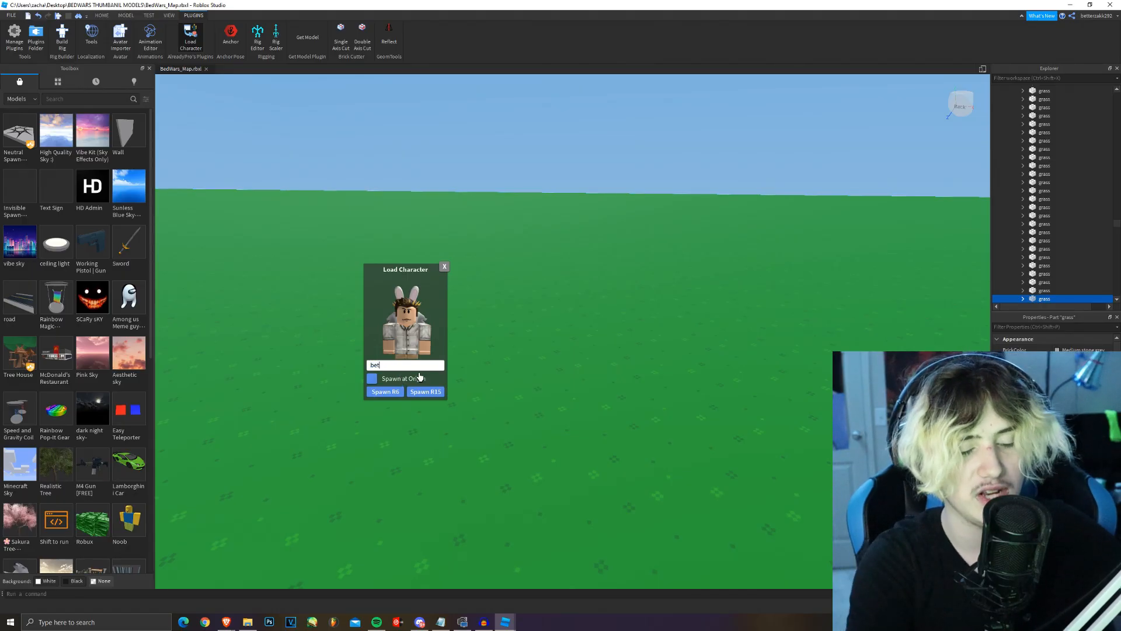
text(zakk292)
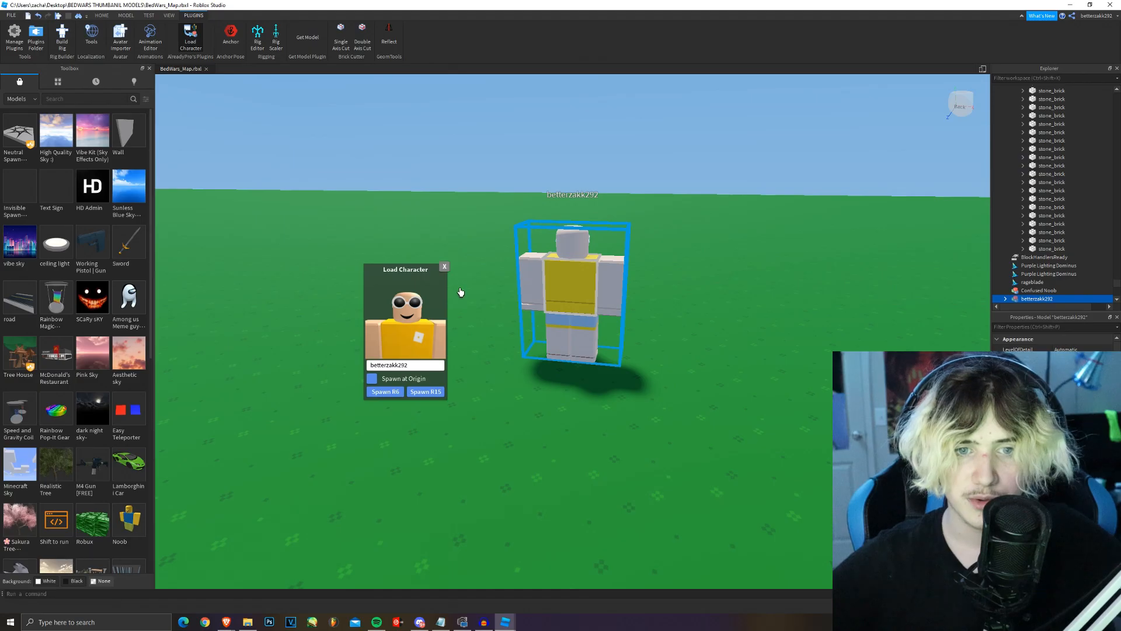
click(665, 103)
drag(552, 339, 562, 385)
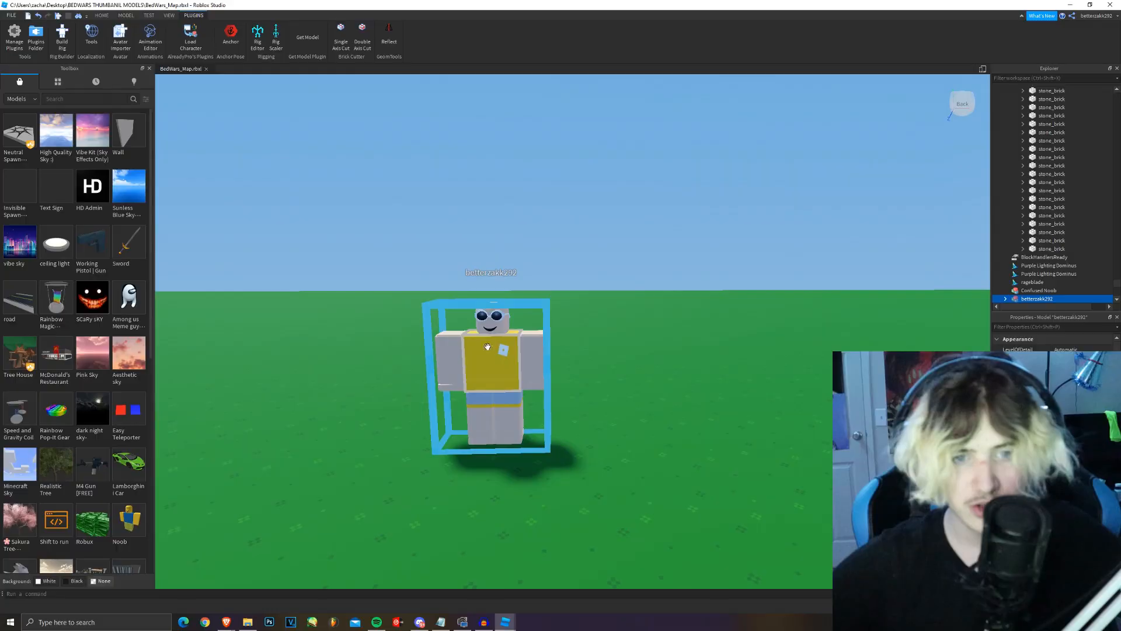
drag(486, 447, 541, 347)
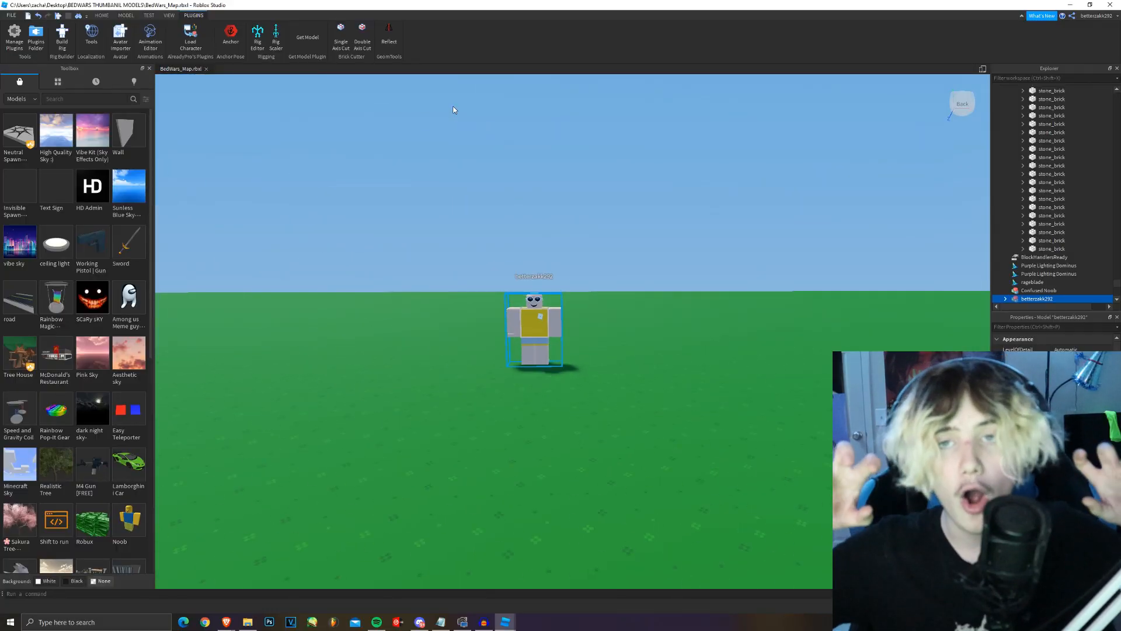
Create an animation for the spawned character in the Animation Editor, keeping the name Untitled Animation Clip
key(w)
key(a)
key(d)
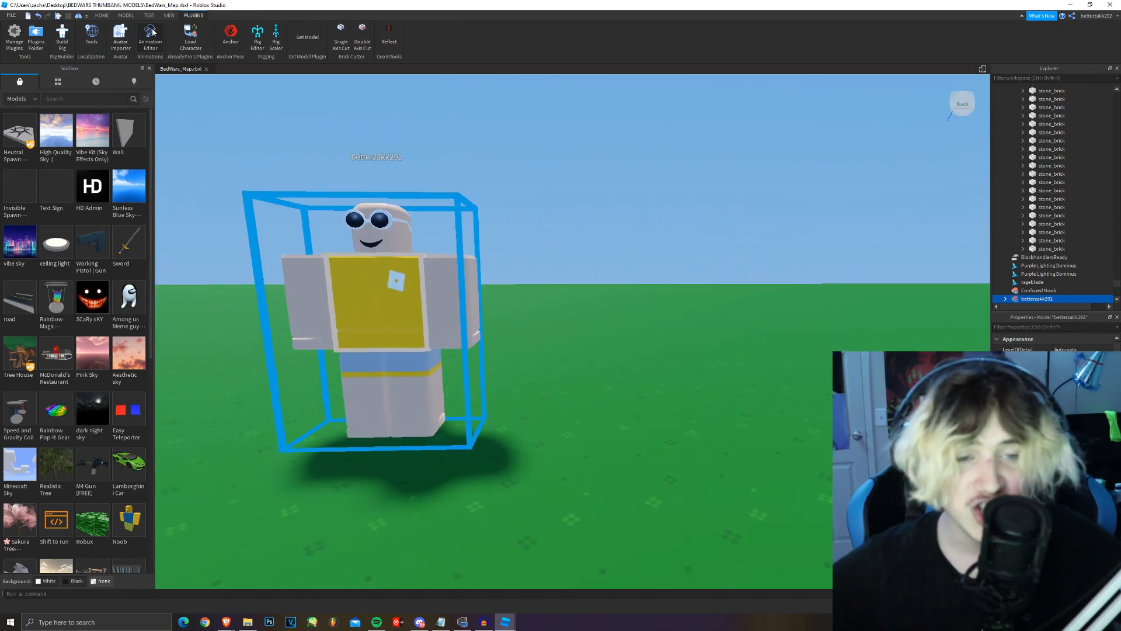
key(a)
click(150, 37)
click(517, 284)
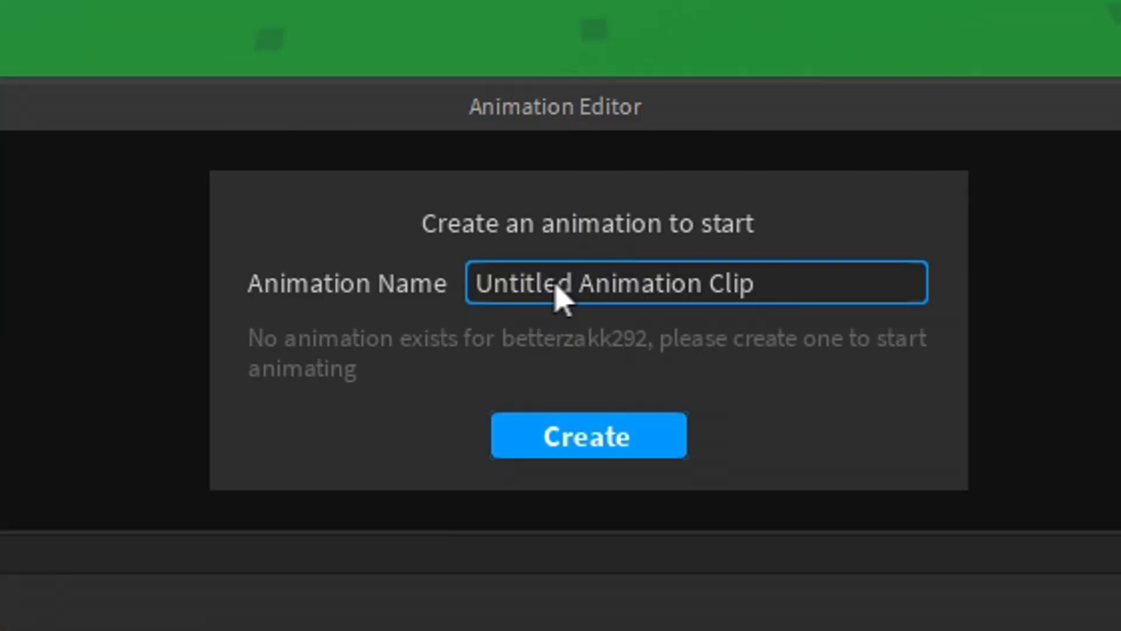
click(645, 444)
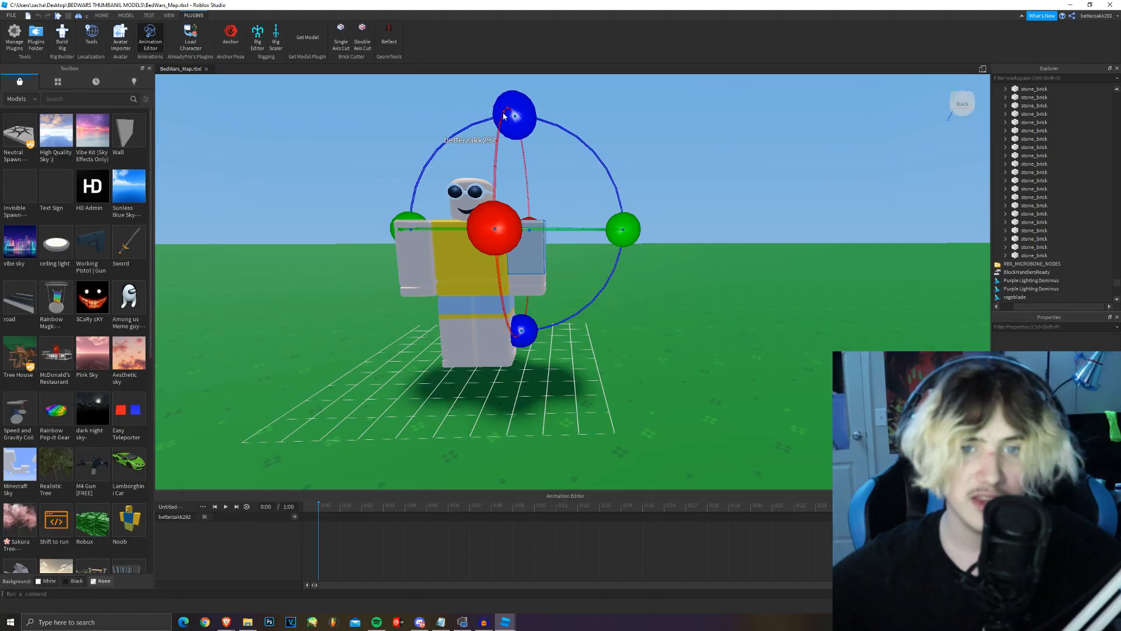
Try rotating the character's left upper arm and torso, undoing each rotation
drag(509, 114, 415, 181)
key(ctrl+z)
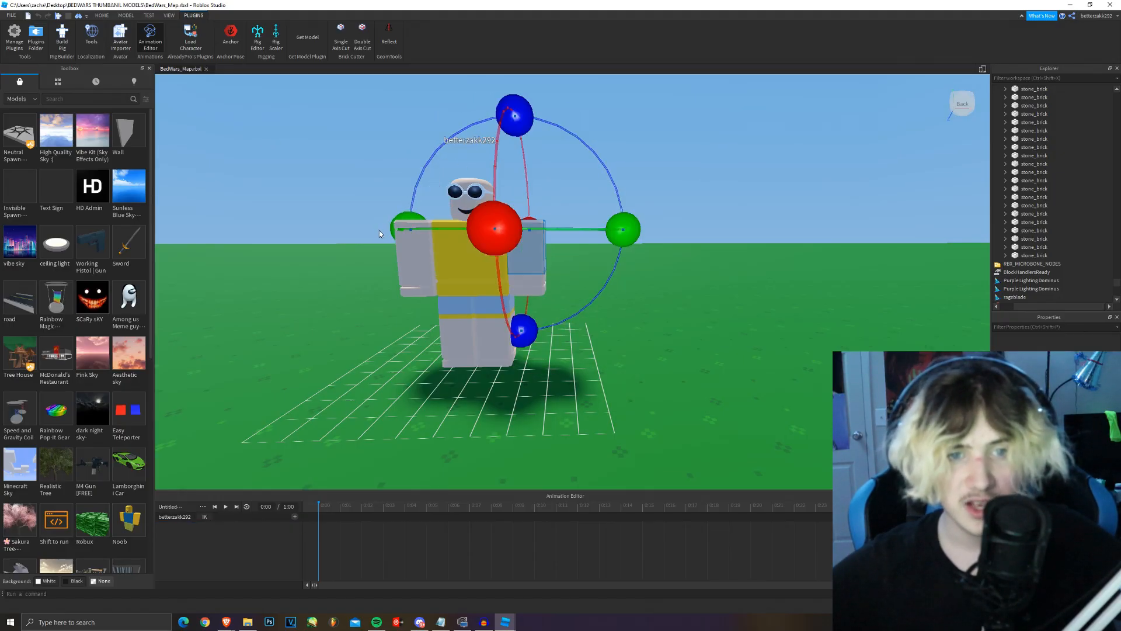
click(469, 253)
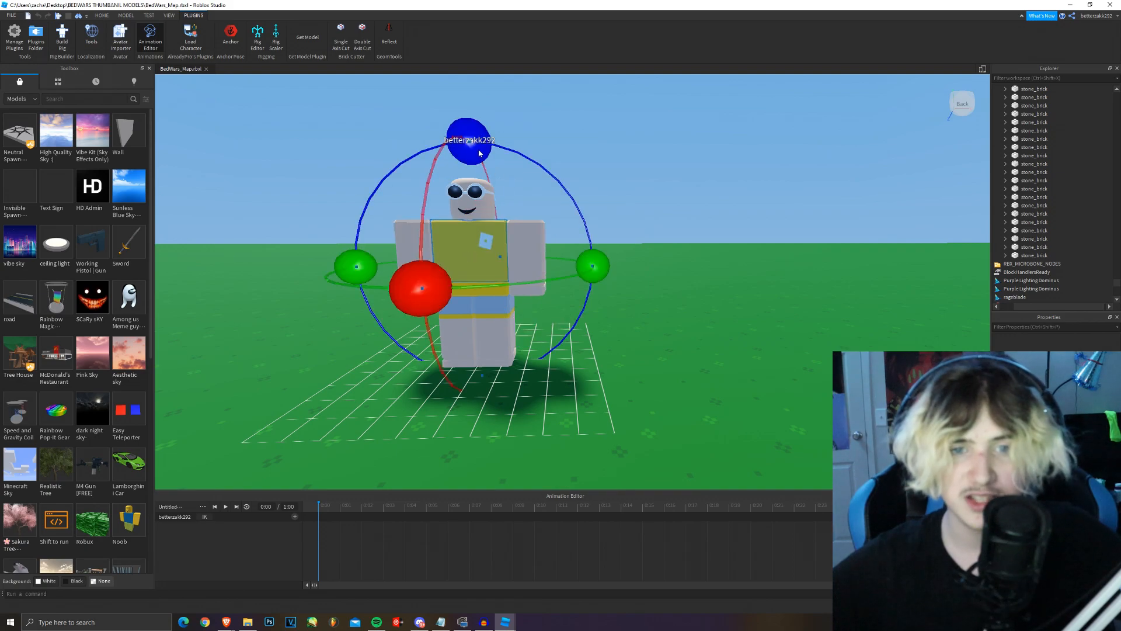
drag(478, 148, 338, 121)
key(ctrl+z)
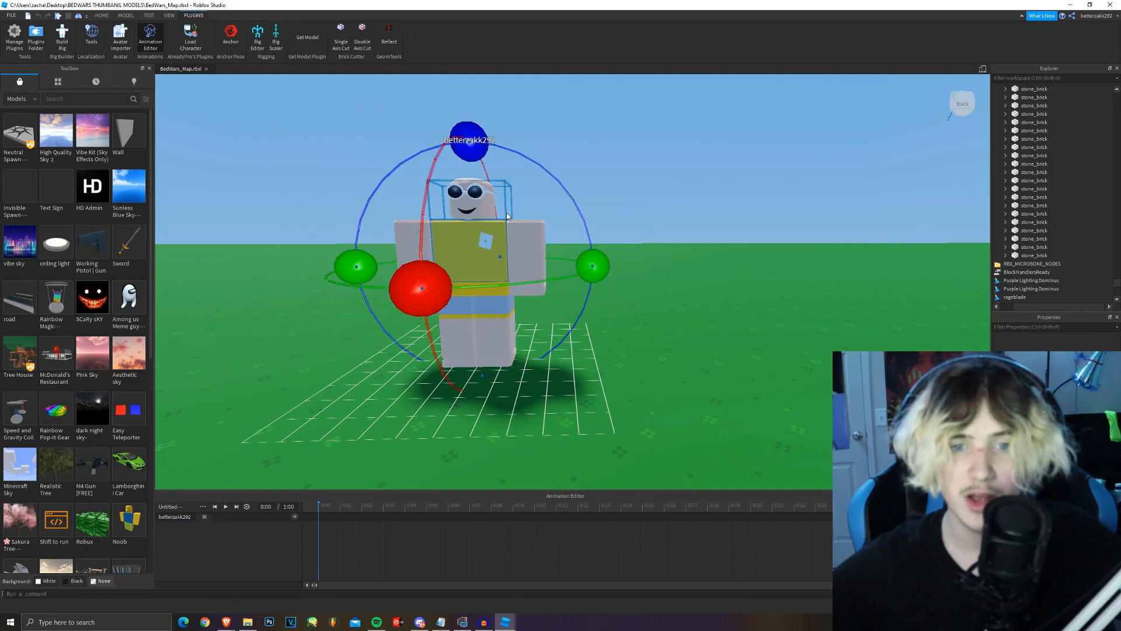
drag(473, 144, 433, 144)
key(ctrl+z)
Rotate the character's left upper arm outward and bend the left forearm forward at the elbow
click(528, 240)
right_drag(556, 214, 557, 212)
drag(532, 146, 506, 150)
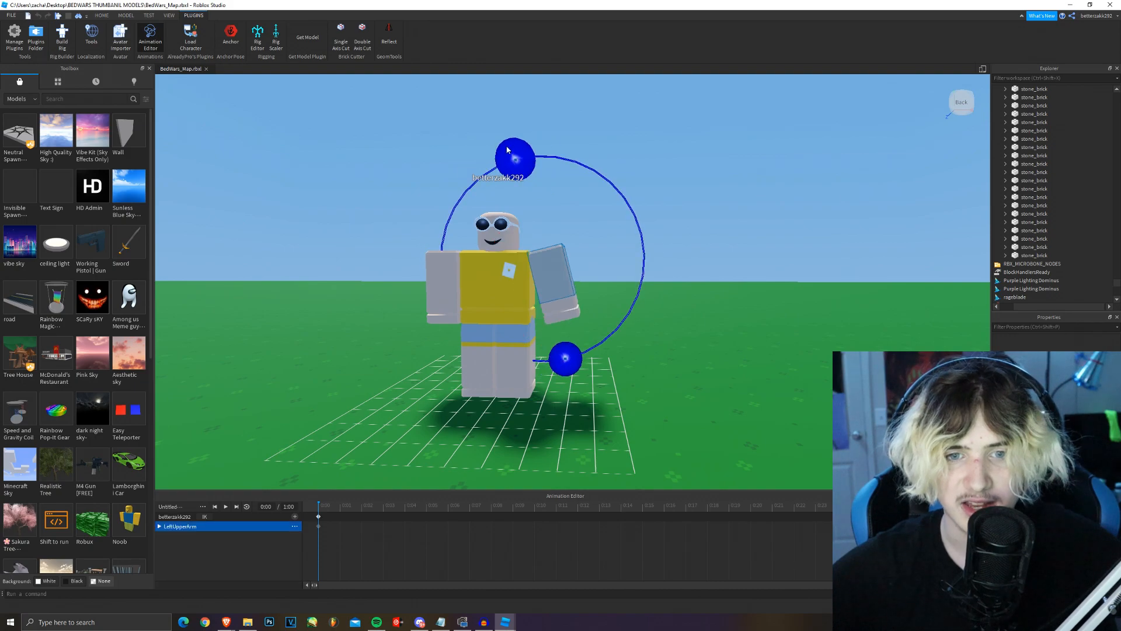
click(570, 312)
drag(530, 298, 519, 196)
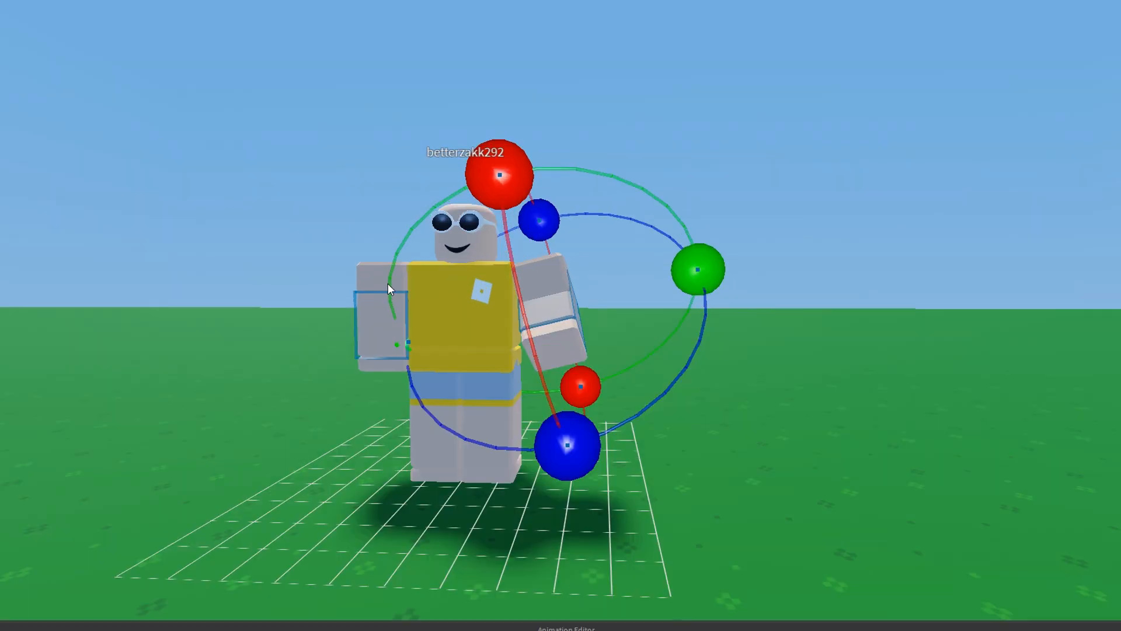
Rotate the character's right arm outward and bend its forearm forward to match the other arm
click(444, 263)
drag(419, 142, 380, 349)
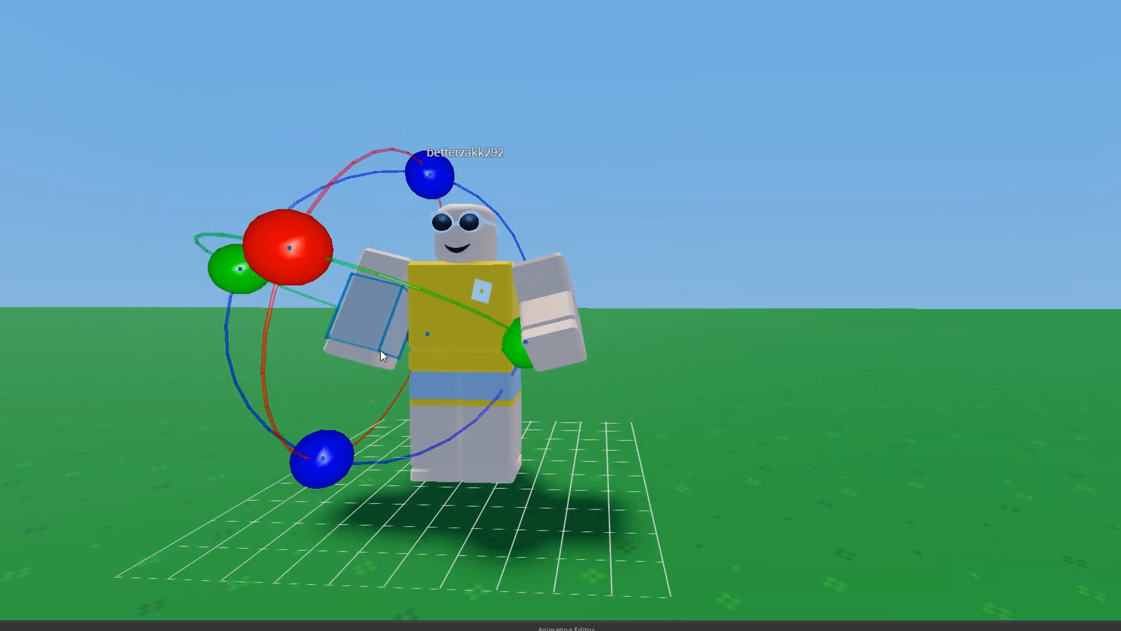
click(387, 263)
drag(341, 196, 356, 315)
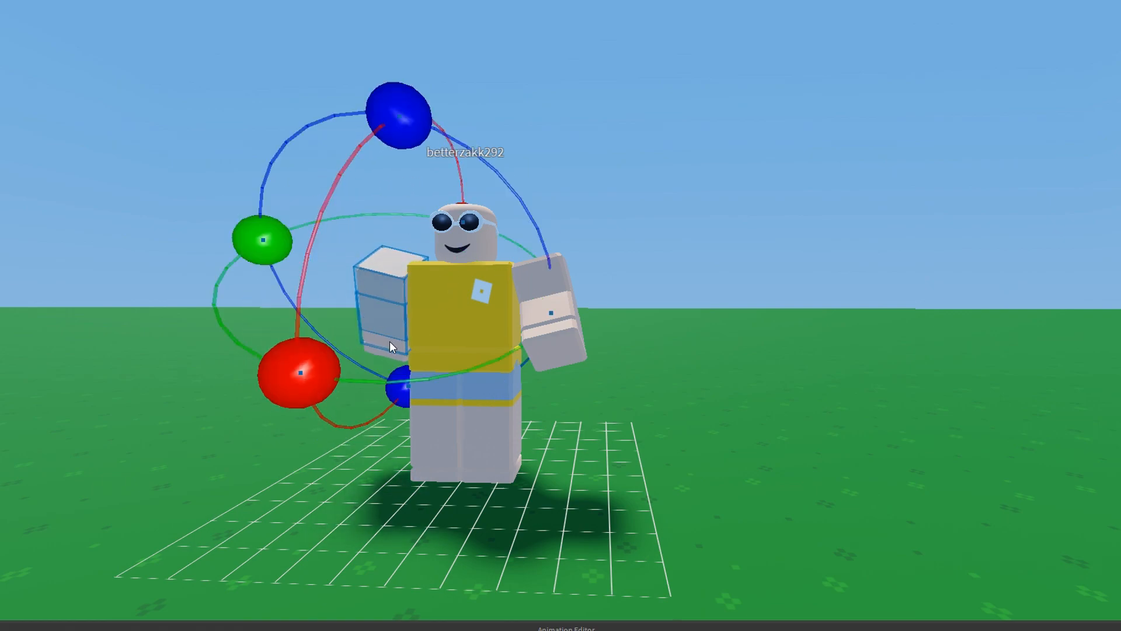
click(390, 341)
drag(302, 395, 370, 170)
Rotate the upper and lower parts of both legs into a stride, with the left leg swung back
click(447, 368)
drag(310, 348, 327, 352)
click(445, 385)
drag(457, 211, 483, 198)
click(488, 395)
click(446, 435)
drag(336, 408, 323, 489)
click(522, 400)
drag(408, 411, 455, 555)
Adjust the rotation of the character's head in the pose
click(719, 386)
key(w)
right_drag(719, 386, 698, 377)
key(a)
click(615, 185)
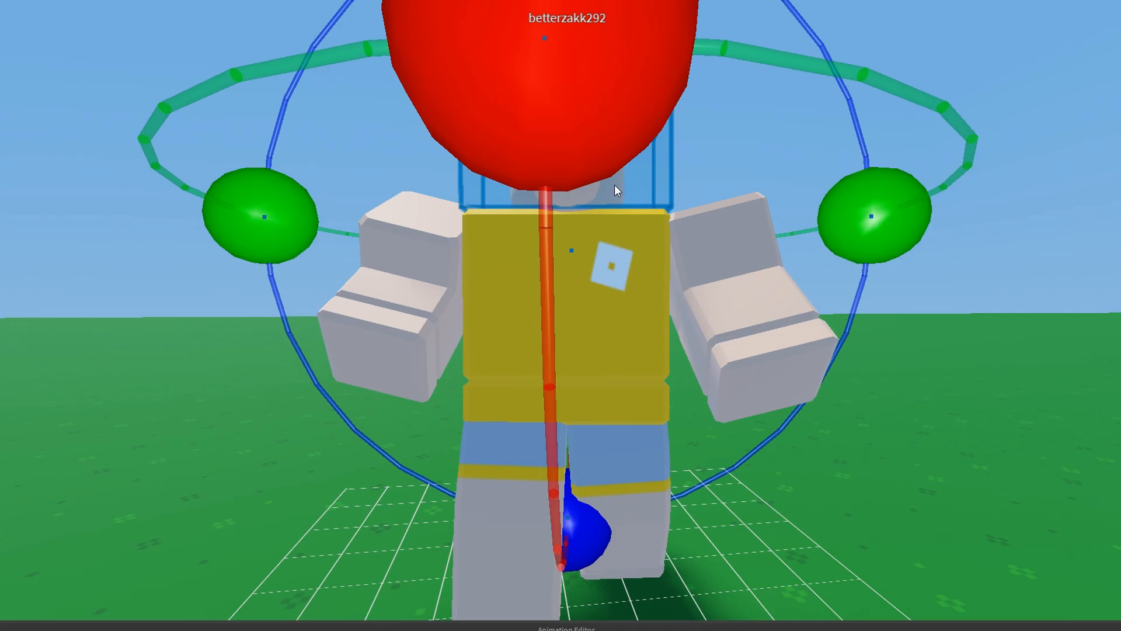
scroll(615, 184, down, 3)
click(568, 309)
key(d)
right_drag(569, 282, 488, 318)
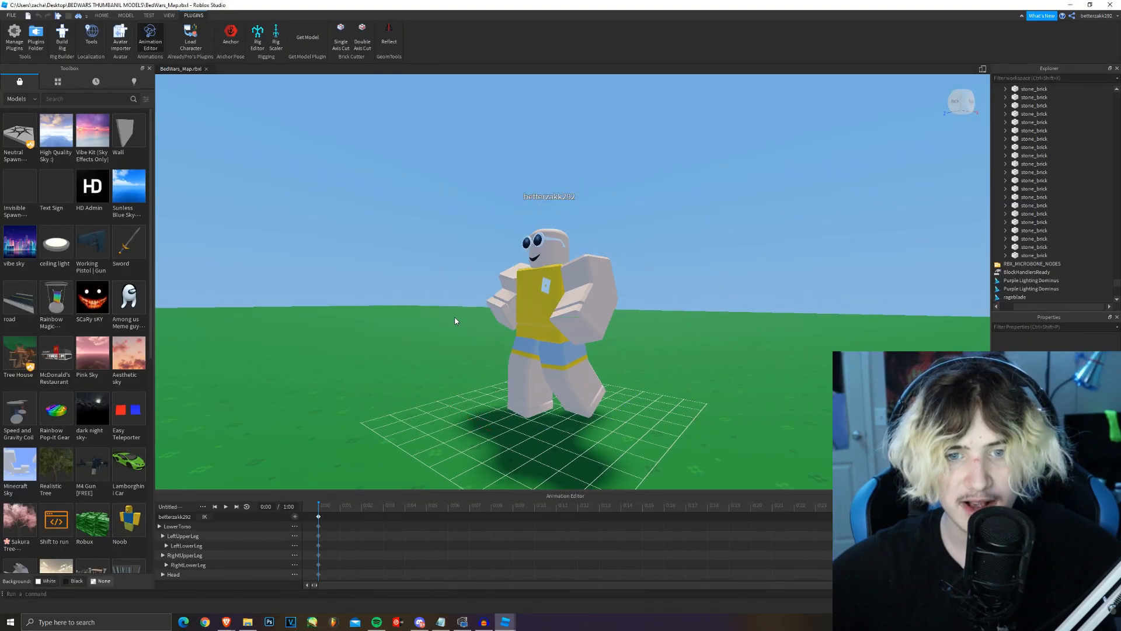
Adjust the rotation of the character's upper torso and save the BedWars_Map place file
mouse_move(427, 315)
mouse_down()
mouse_move(451, 274)
mouse_move(438, 350)
mouse_move(434, 337)
mouse_up()
click(536, 250)
key(w)
right_drag(663, 236, 682, 248)
click(682, 245)
key(s)
key(d)
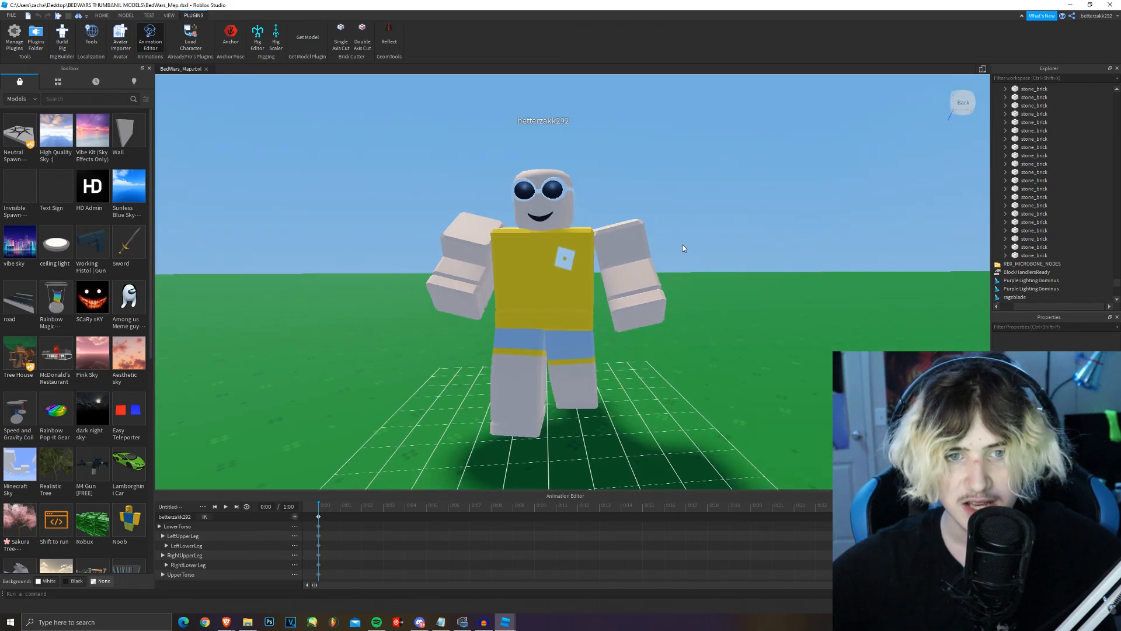
key(ctrl+s)
Close the Animation Editor and reopen it on the posed character
key(a)
key(d)
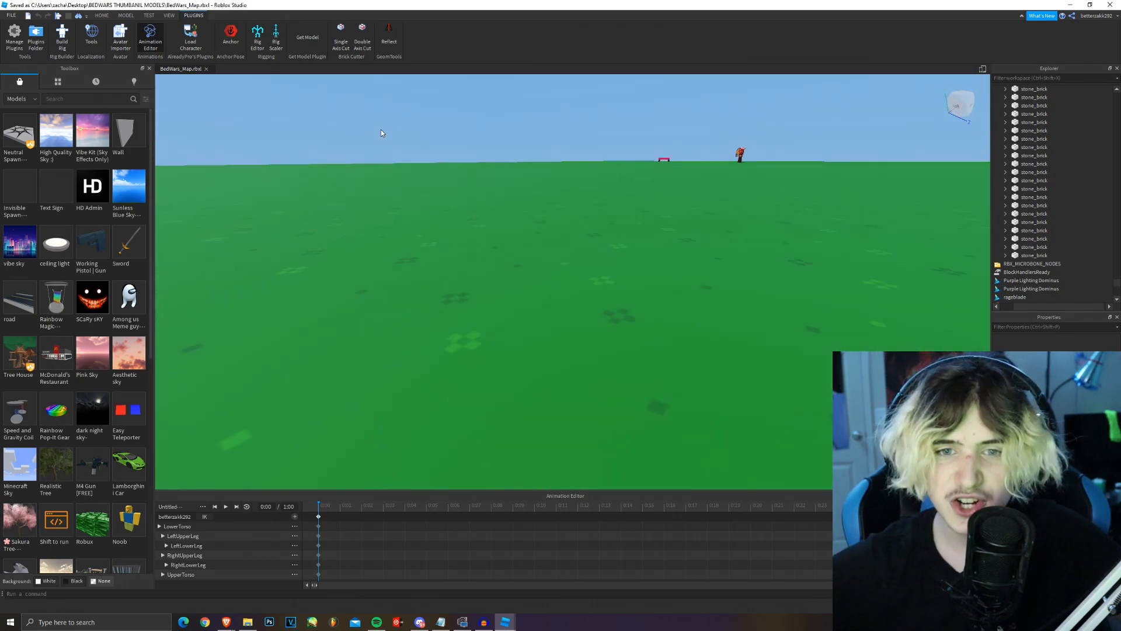
right_drag(381, 133, 380, 133)
key(w)
key(s)
click(158, 31)
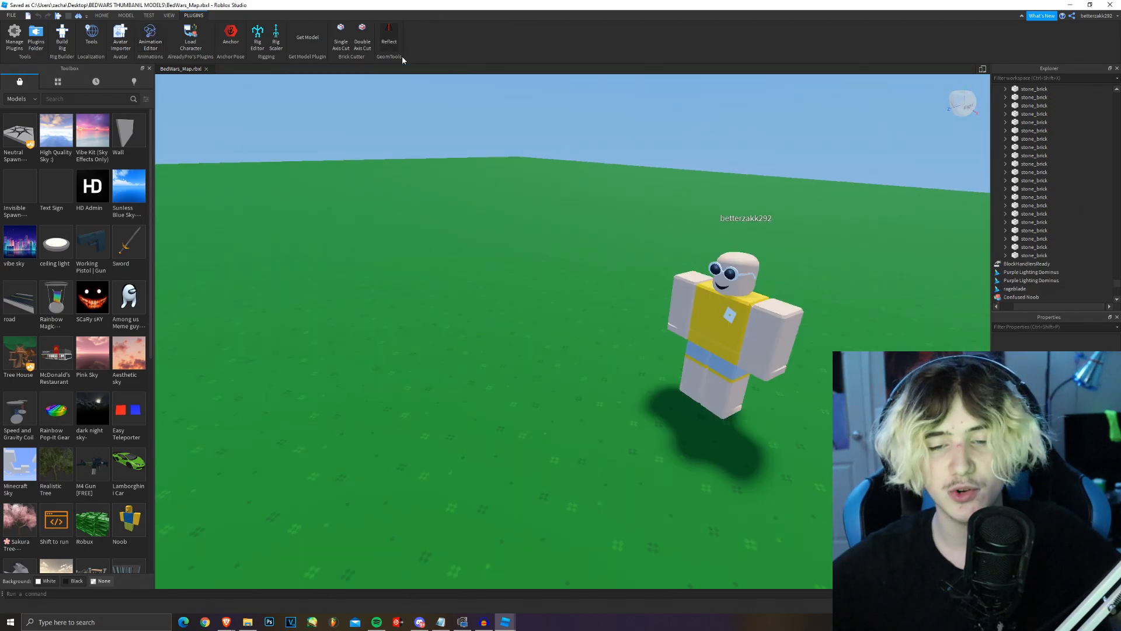
click(152, 35)
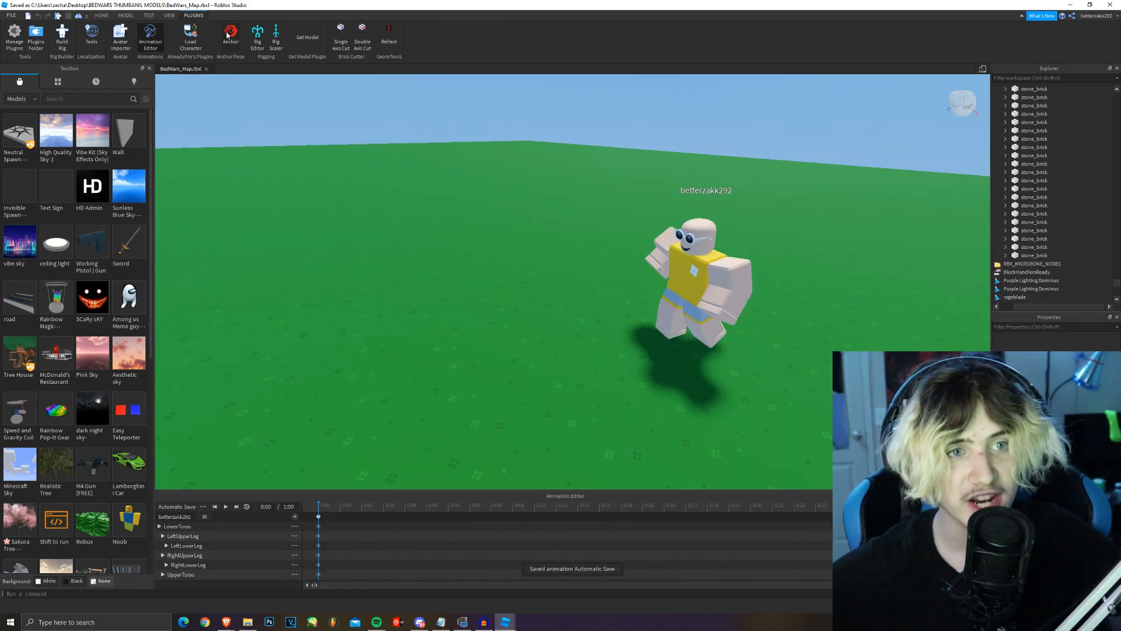
Anchor the character's pose with the Anchor Pose plugin, entering the character model's username as the target name
right_drag(698, 282, 663, 243)
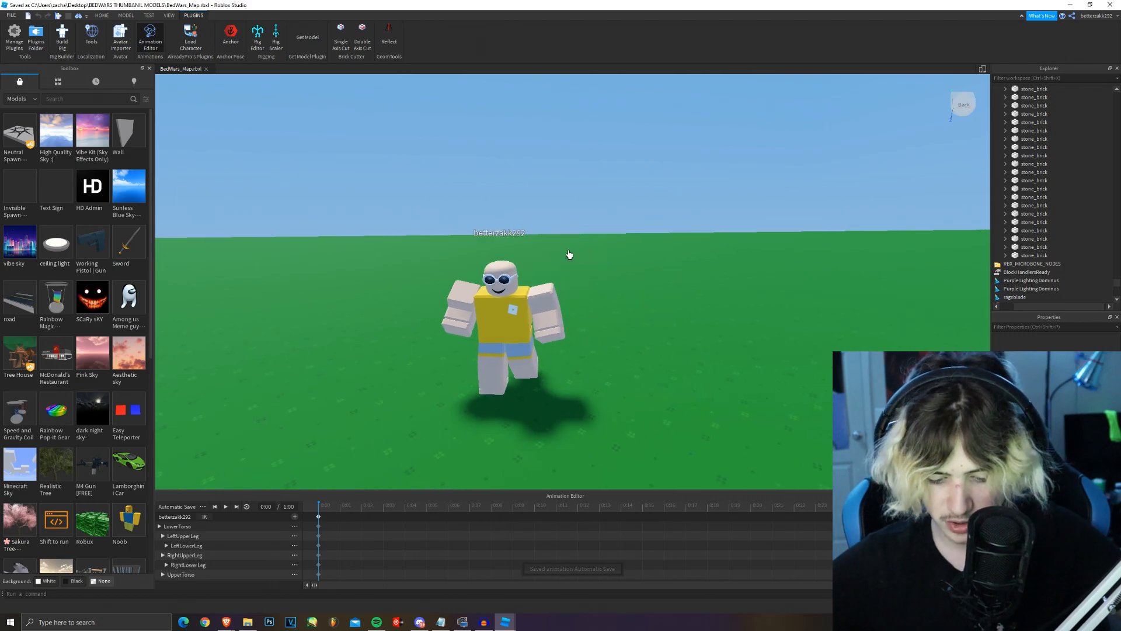
key(w)
key(d)
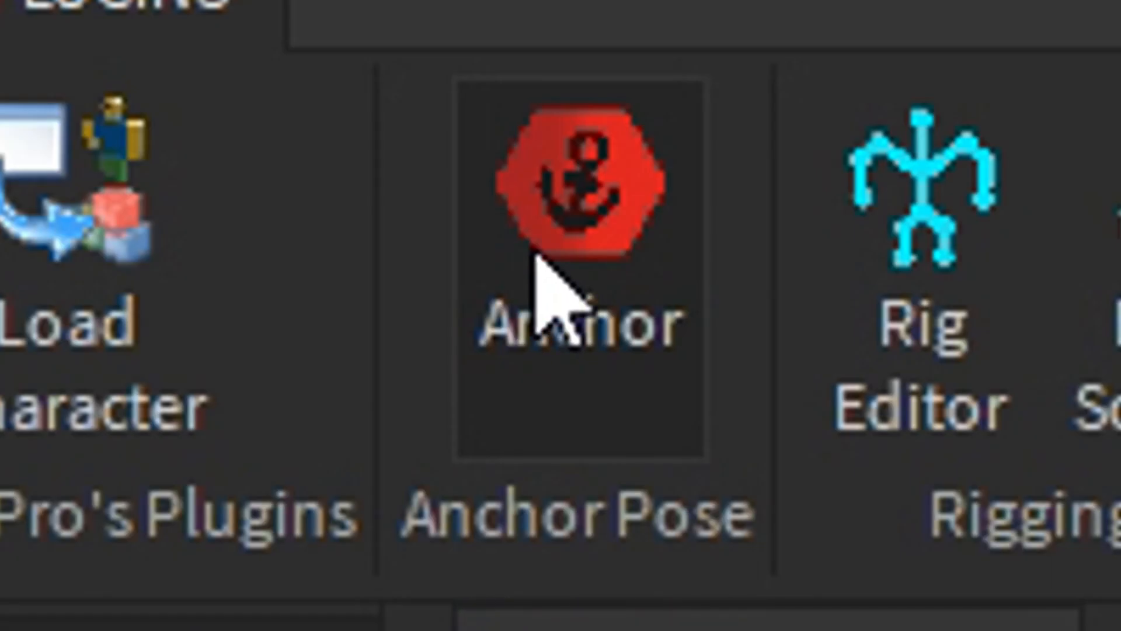
click(227, 35)
text(bet)
text(terzak)
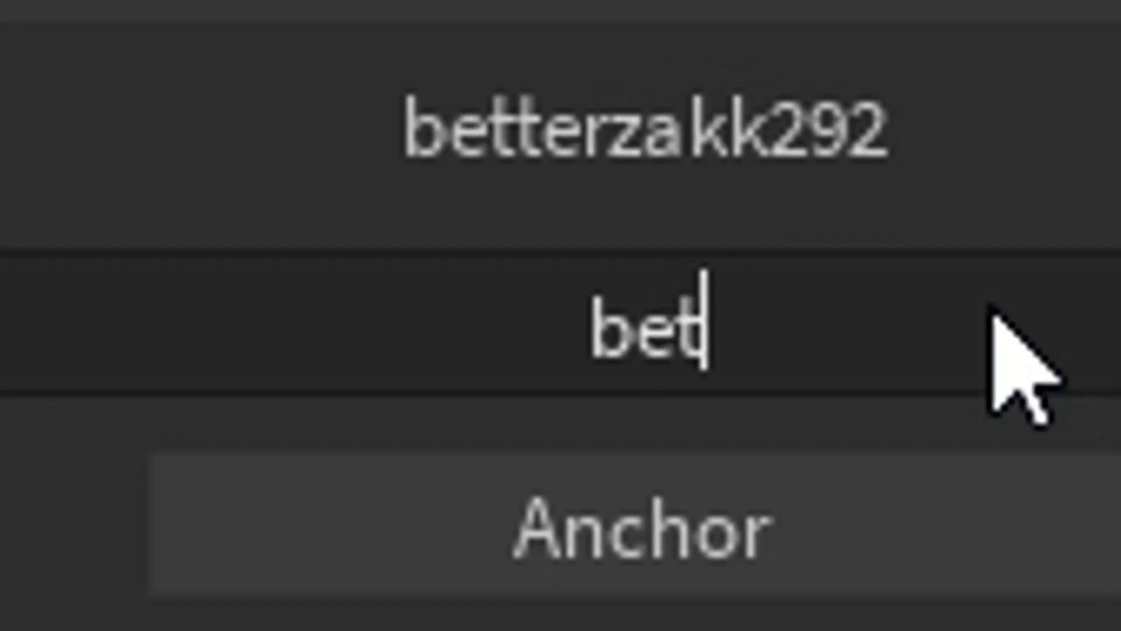
text(terzakk292)
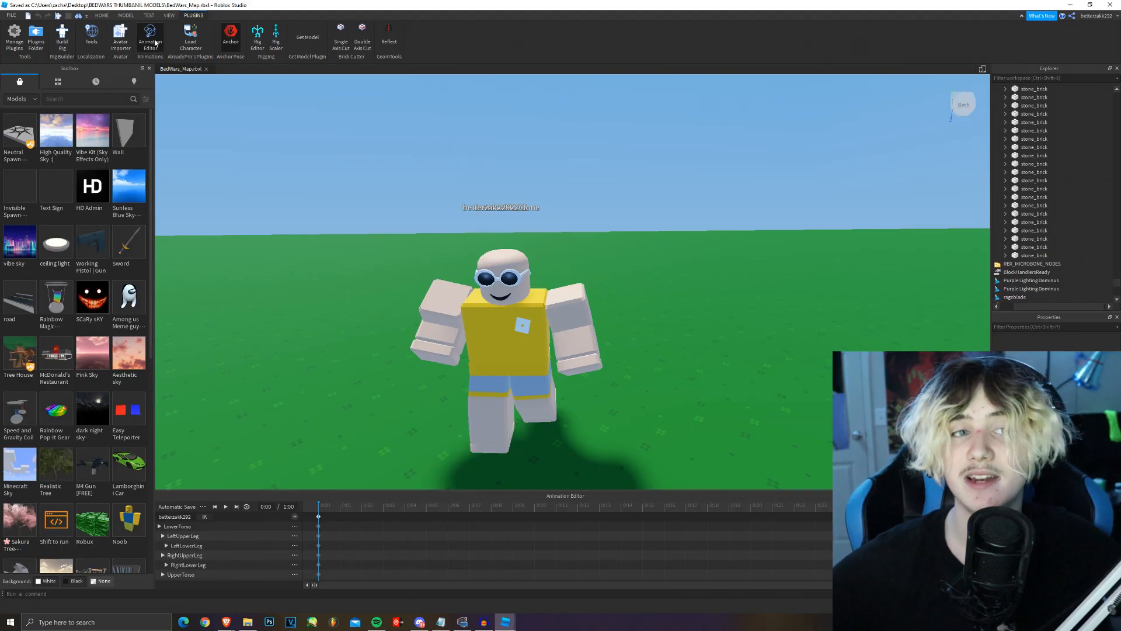
Close the Animation Editor and delete the original unposed character model, keeping its anchored clone
click(151, 36)
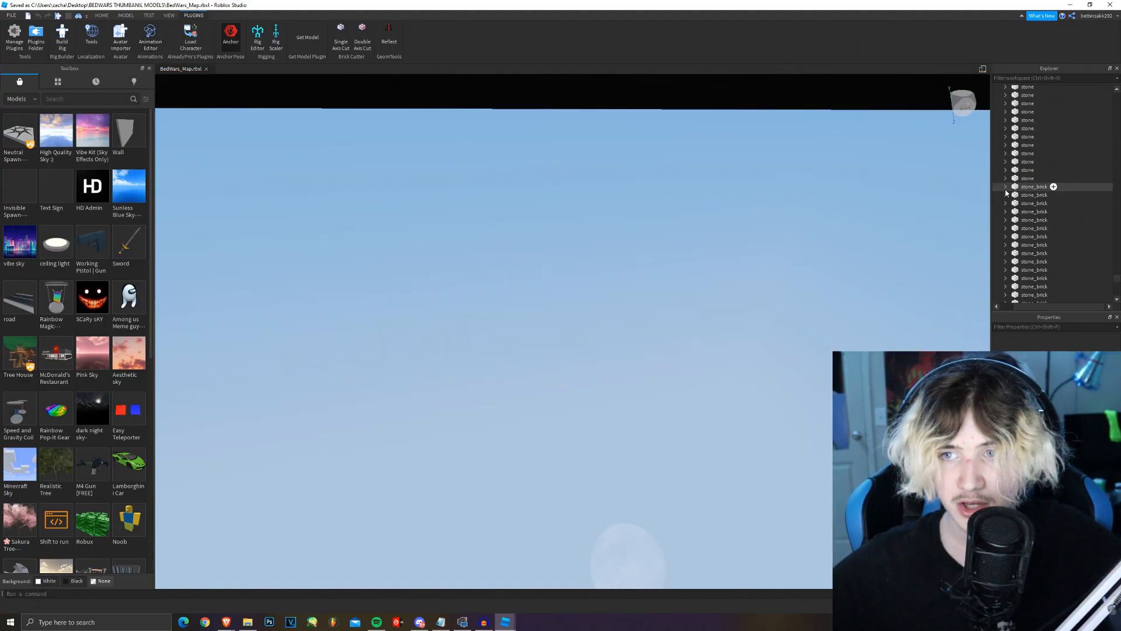
scroll(1039, 167, up, 20)
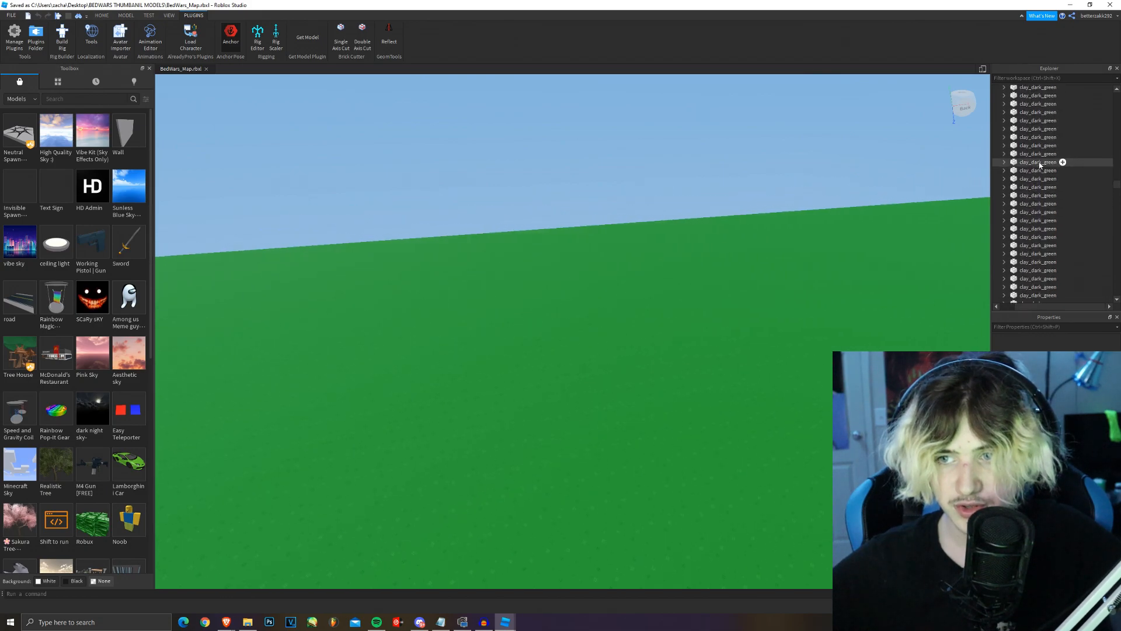
scroll(1039, 167, down, 20)
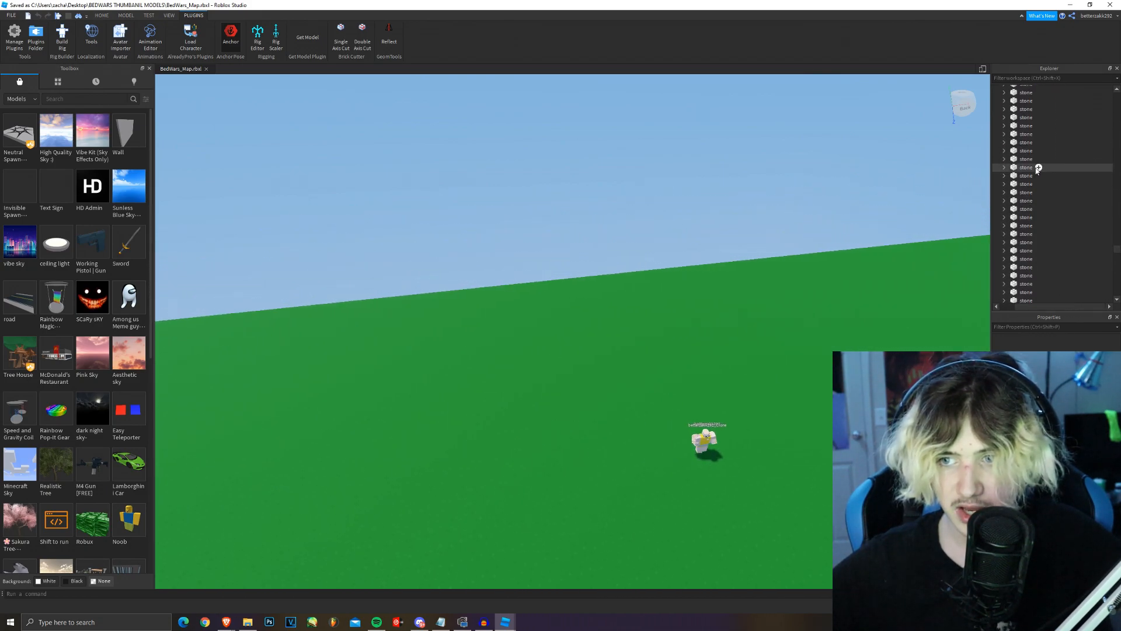
scroll(1033, 158, up, 6)
click(1021, 122)
scroll(1017, 111, up, 15)
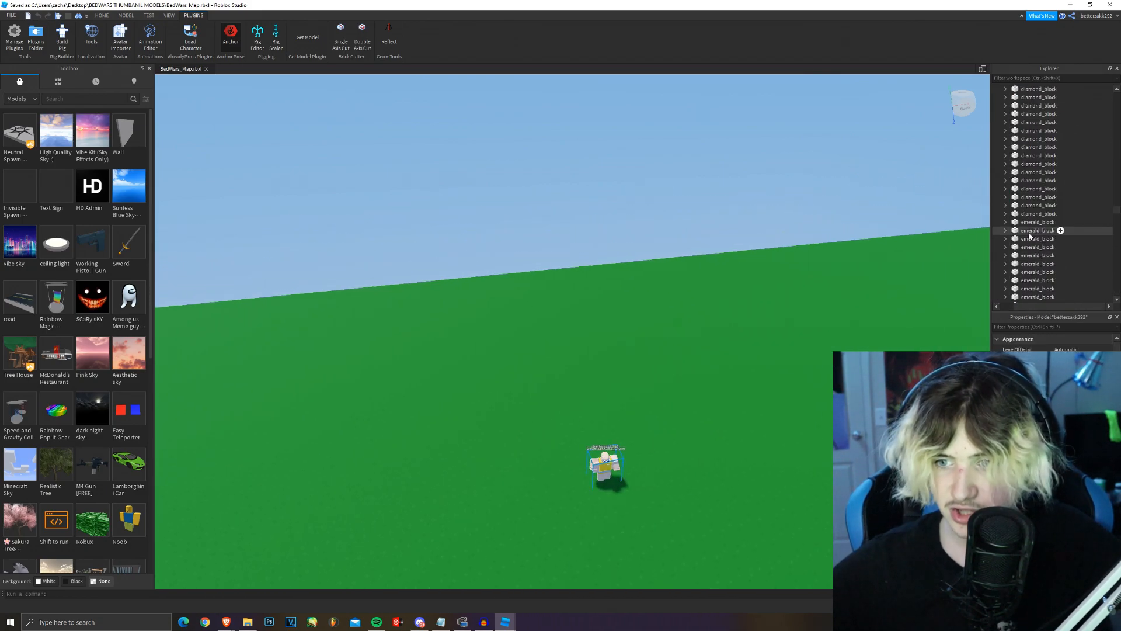
scroll(1030, 222, down, 5)
scroll(1030, 209, down, 10)
right_drag(803, 222, 818, 204)
key(w)
key(w)
key(s)
key(d)
key(a)
key(d)
key(a)
key(d)
key(a)
key(w)
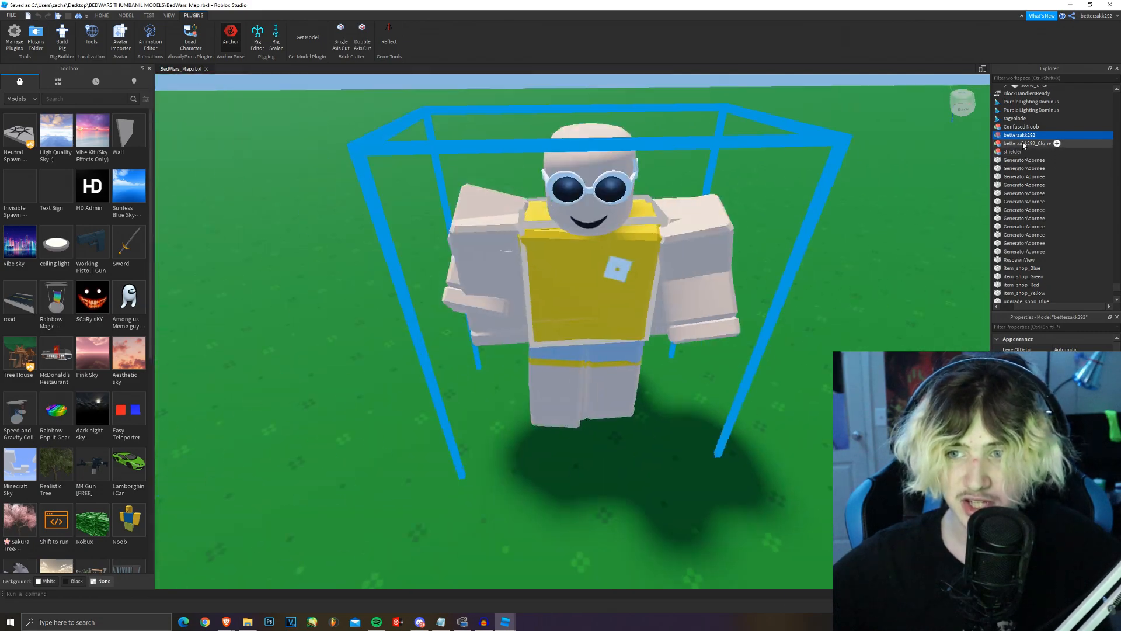
key(s)
key(Delete)
key(w)
key(s)
key(w)
key(s)
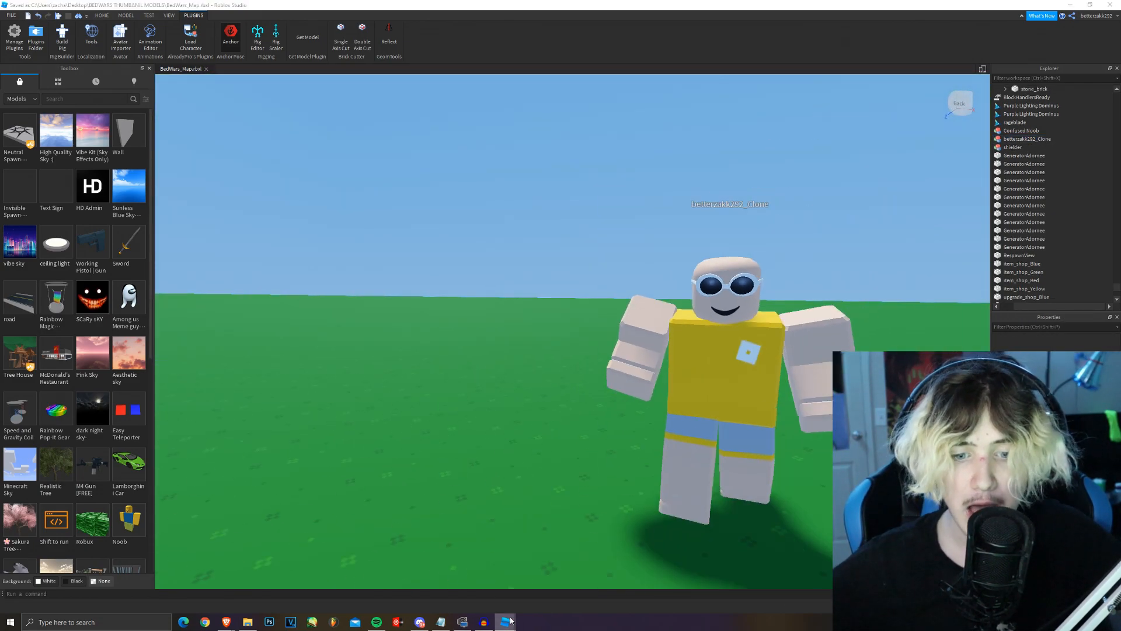
click(547, 580)
right_drag(684, 241, 685, 236)
click(507, 623)
click(465, 583)
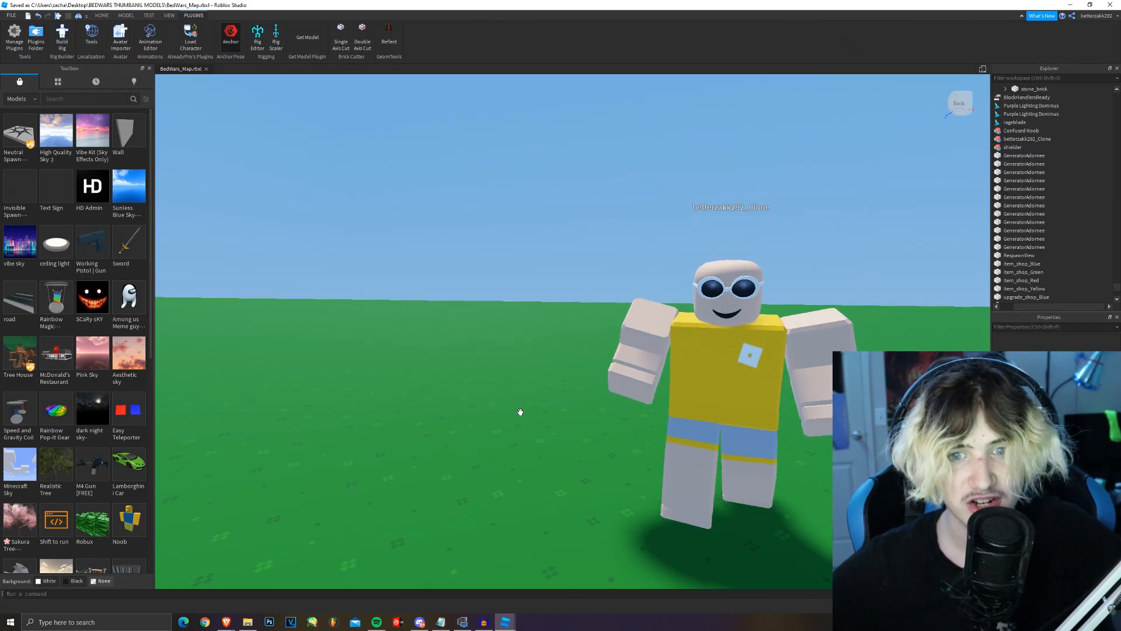
Paste the green sword model, place it at the character's raised hand and activate the Rotate tool
key(ctrl+v)
drag(569, 298, 603, 239)
click(102, 15)
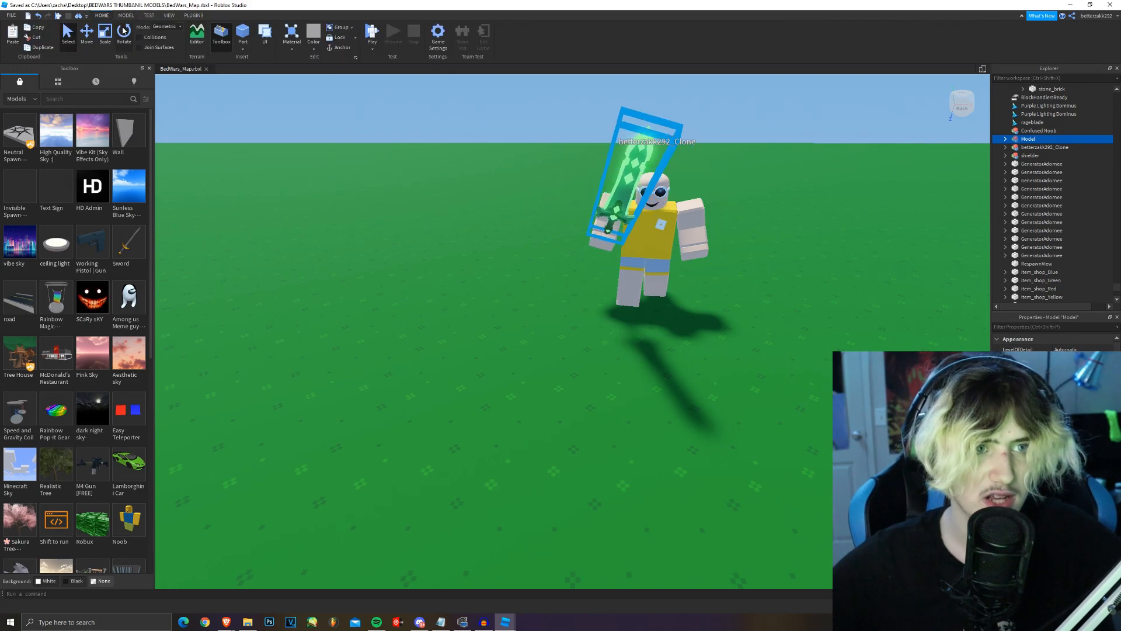
click(123, 33)
drag(604, 146, 617, 192)
key(ctrl+z)
key(ctrl+y)
key(ctrl+z)
Tilt the green sword and move it so the character grips its handle, then clear the selection
scroll(587, 235, up, 2)
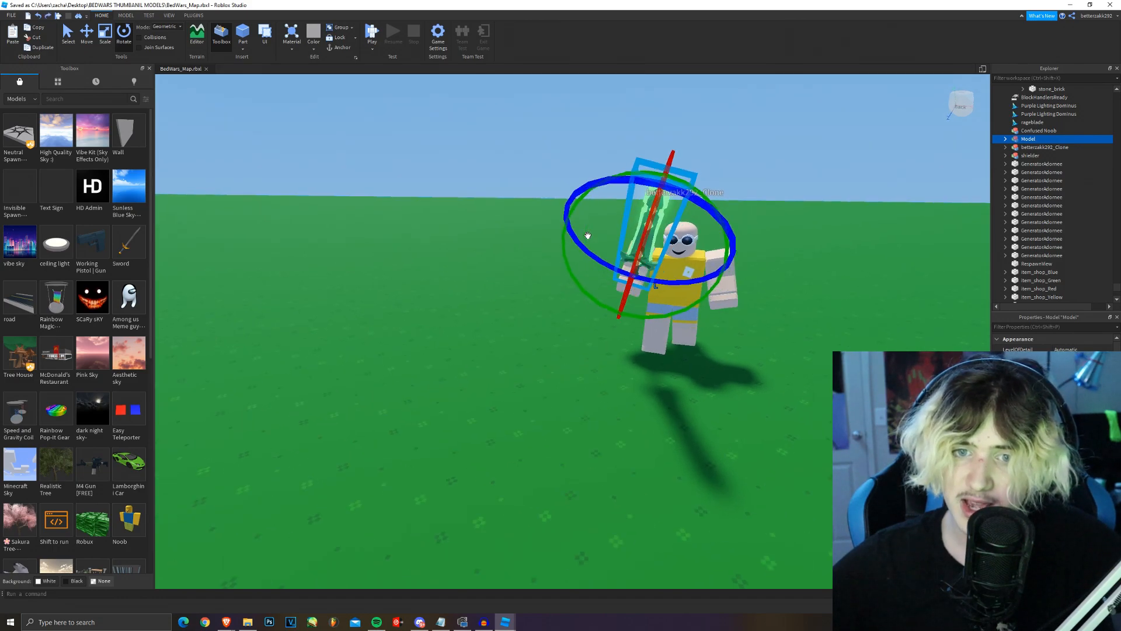
right_drag(587, 236, 587, 235)
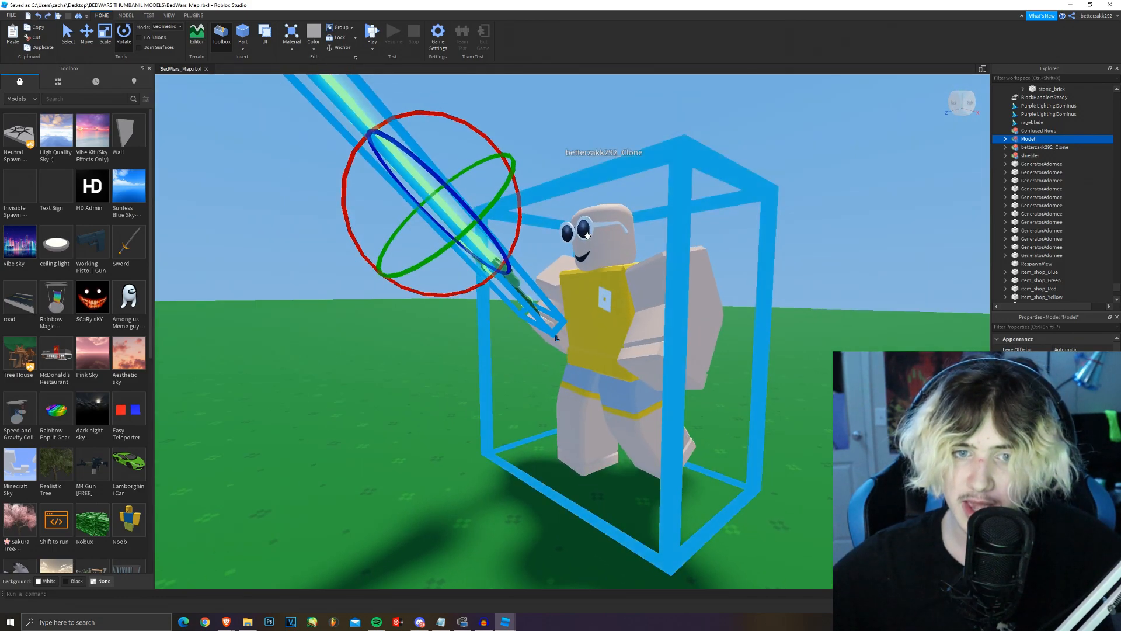
mouse_move(442, 252)
mouse_down()
mouse_move(424, 248)
mouse_move(408, 197)
mouse_up()
click(87, 33)
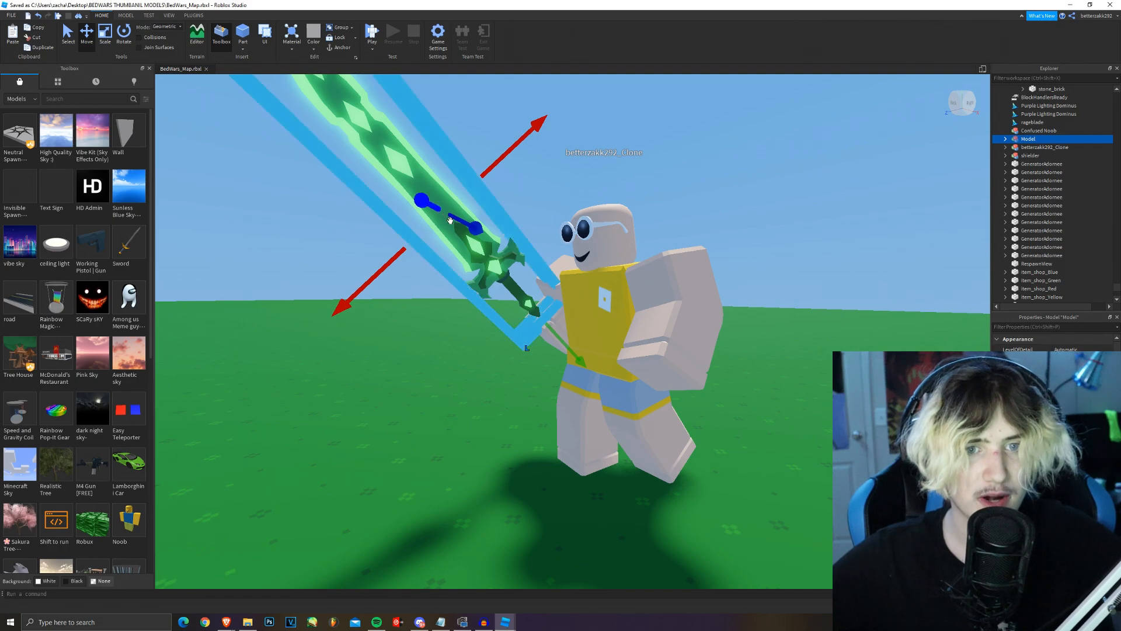
key(ctrl+z)
drag(589, 361, 575, 344)
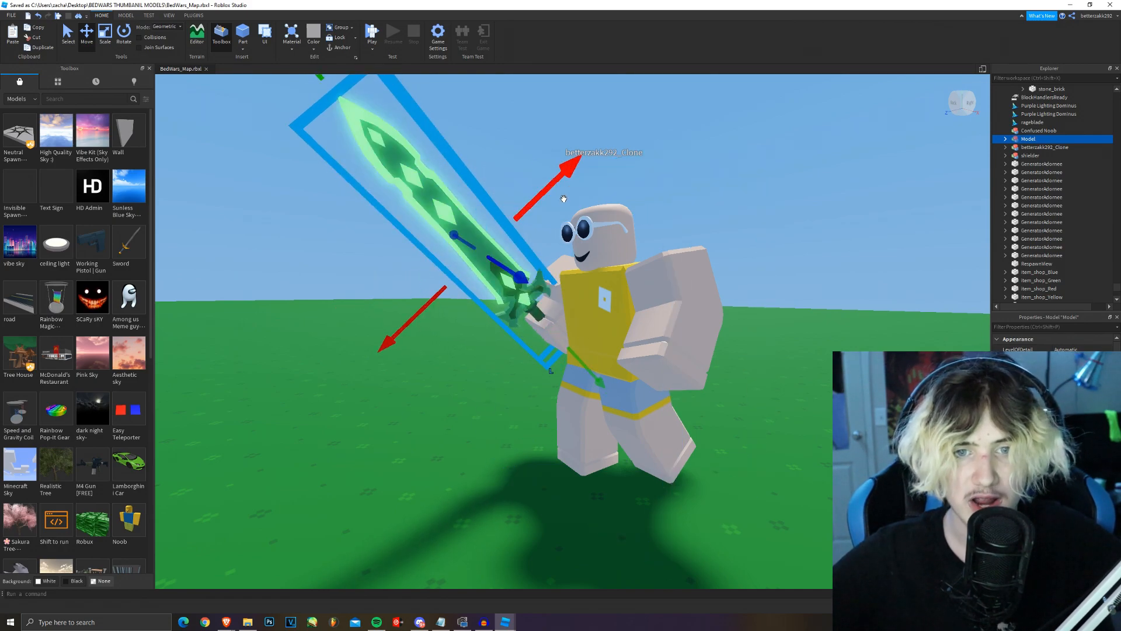
click(663, 181)
key(a)
right_drag(664, 181, 663, 177)
key(w)
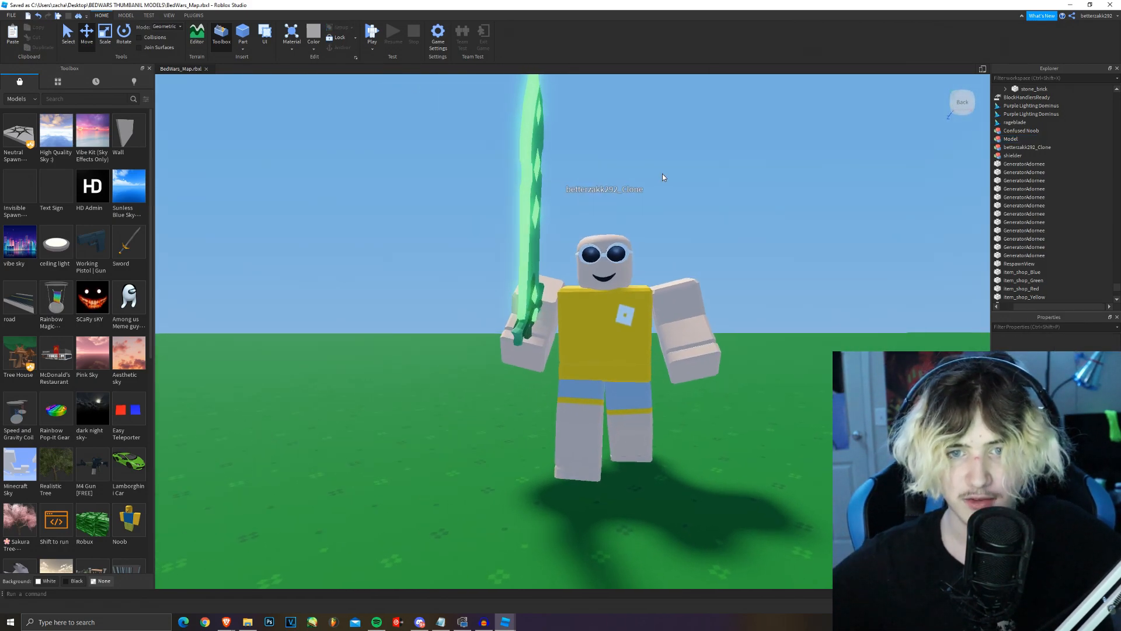
Insert two Among Us Meme guy models, one on each side of the posed character
drag(348, 303, 432, 442)
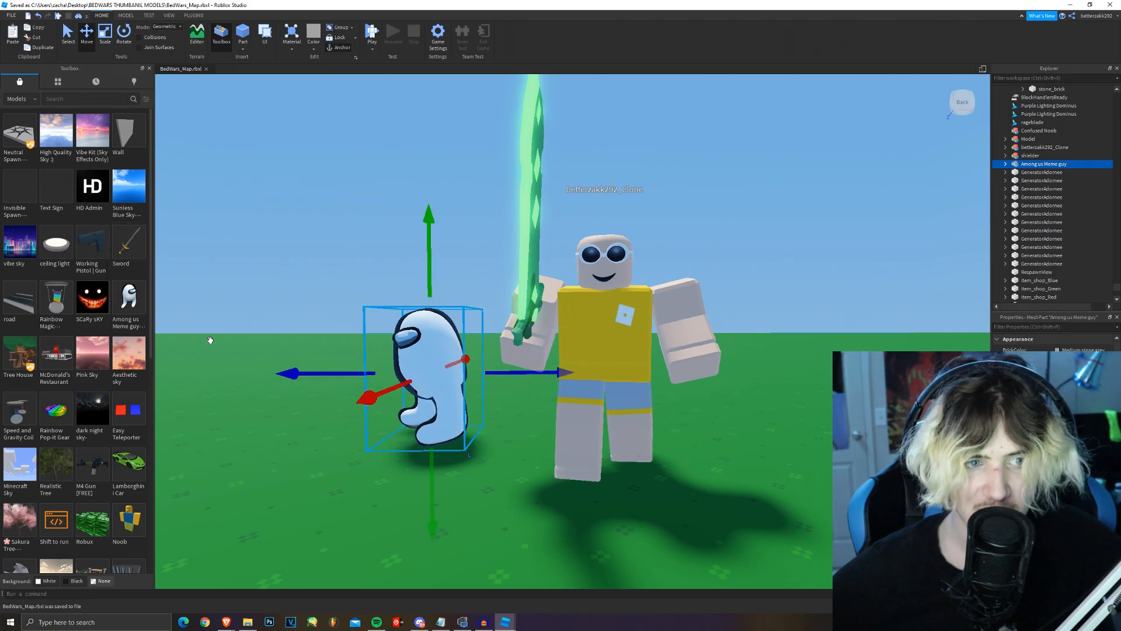
drag(710, 365, 756, 451)
scroll(756, 452, down, 3)
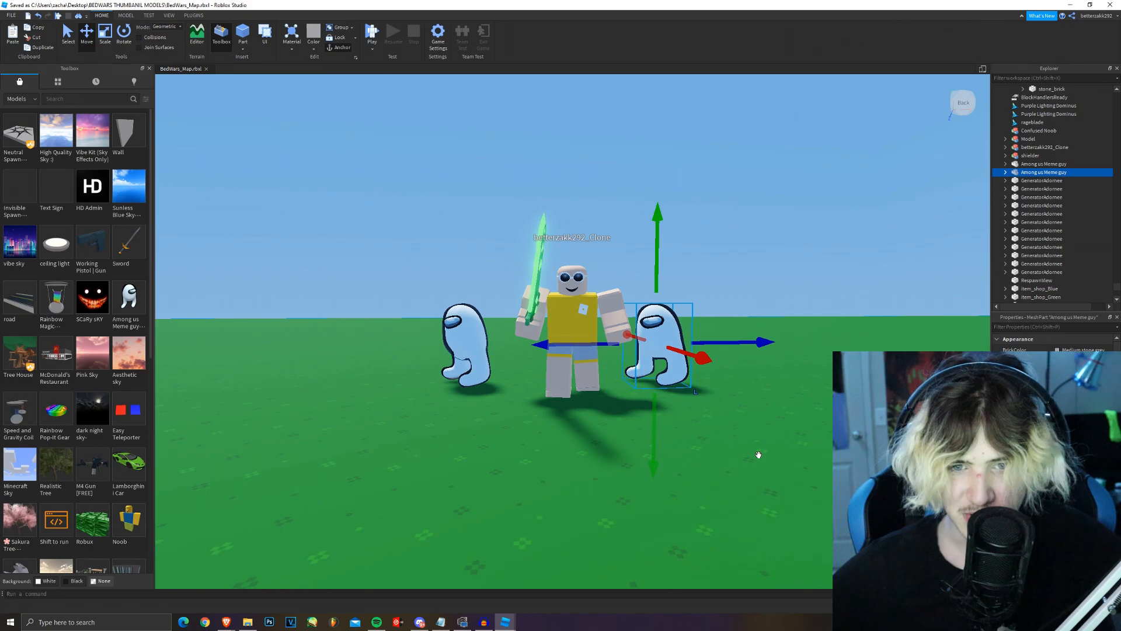
click(815, 245)
Select all workspace objects from the first bed down to upgrade_shop_Yellow and start exporting the selection
scroll(1065, 203, up, 5)
scroll(1069, 180, up, 10)
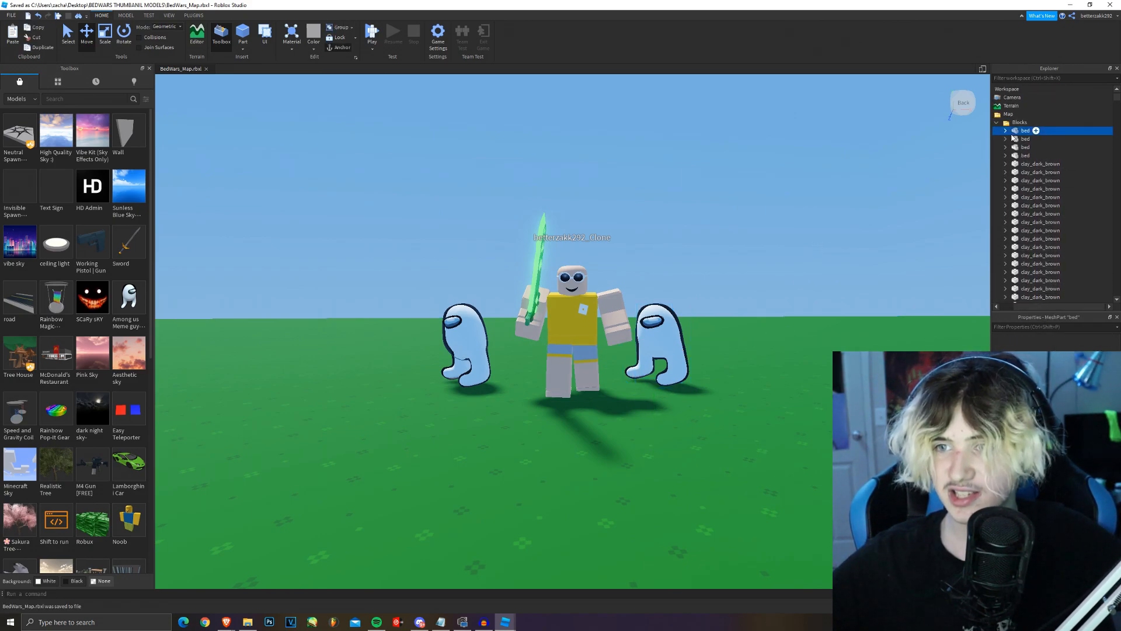
scroll(1024, 135, down, 10)
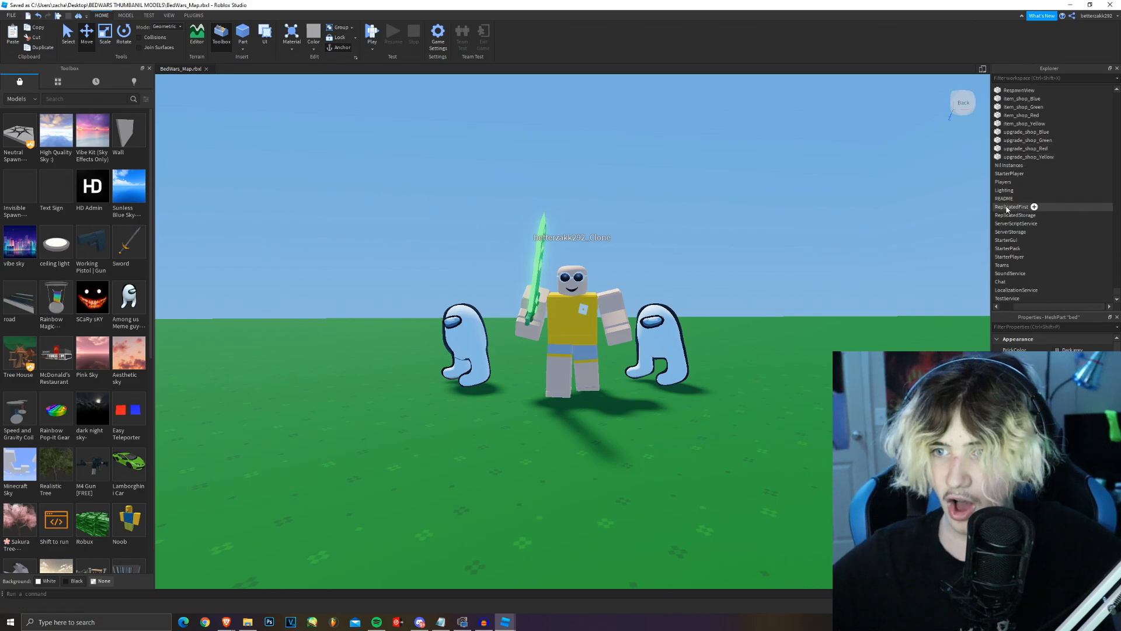
drag(1035, 308, 1017, 308)
scroll(1043, 246, up, 1)
shift+click(1030, 181)
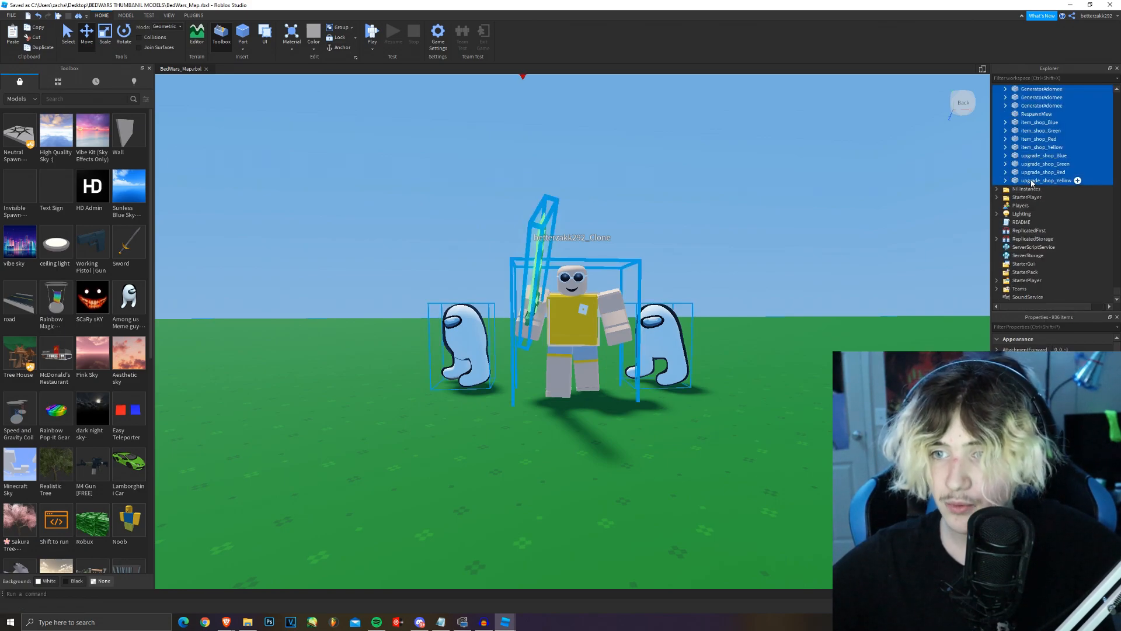
right_click(1030, 181)
click(753, 518)
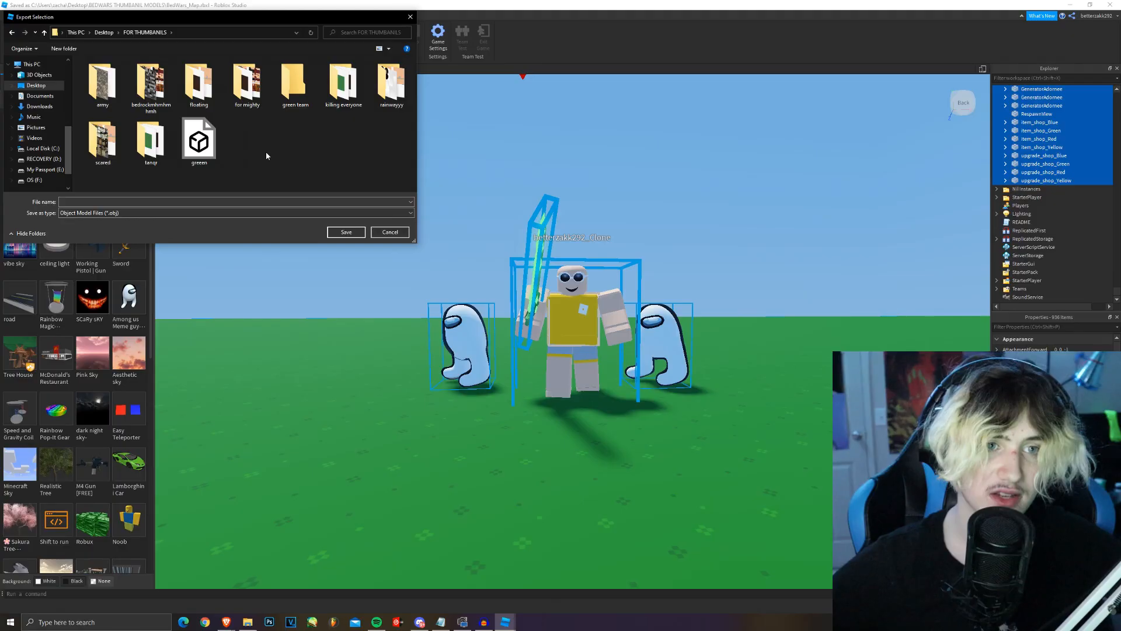
Create a folder named "for yt" inside FOR THUMBANILS and export the selection there as the OBJ file fdg
right_click(264, 151)
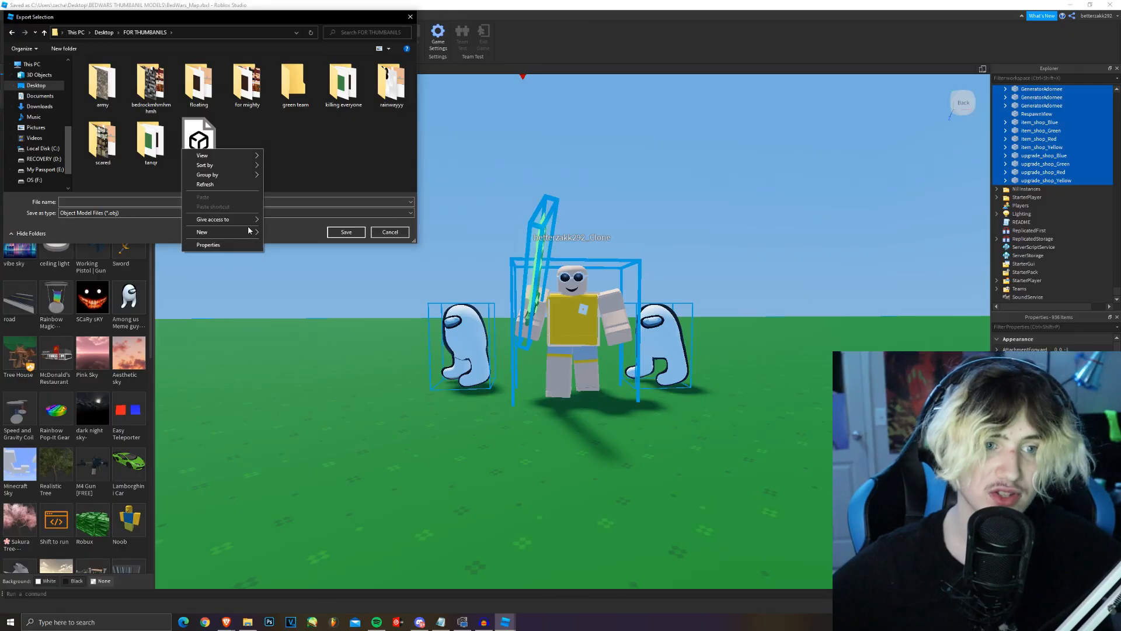
click(280, 232)
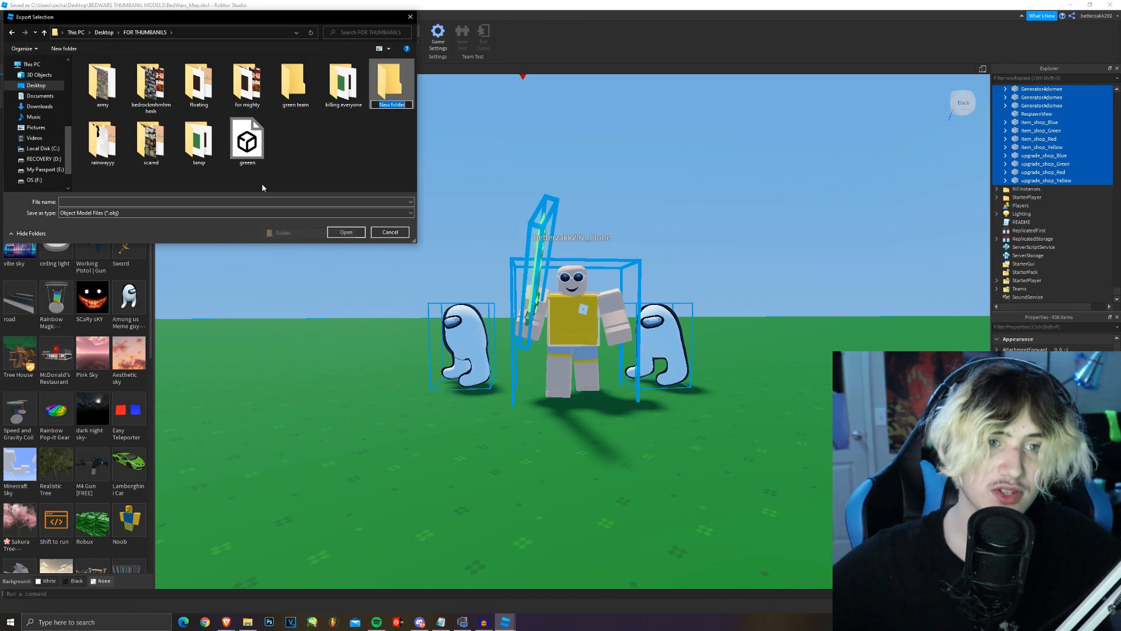
text(for yt)
key(Return)
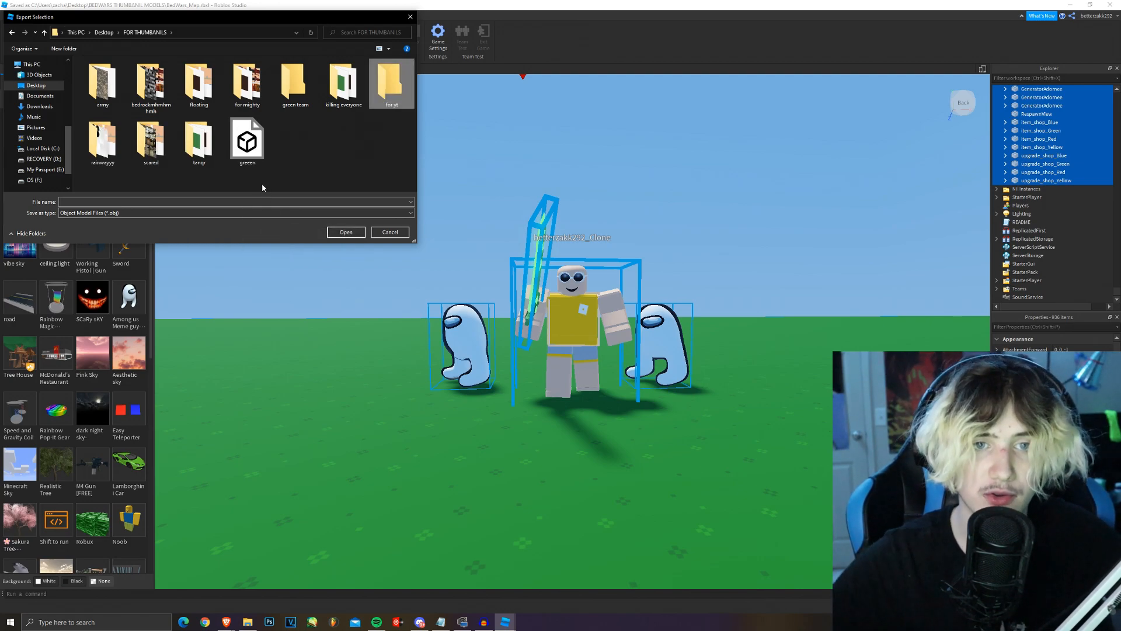
double_click(379, 87)
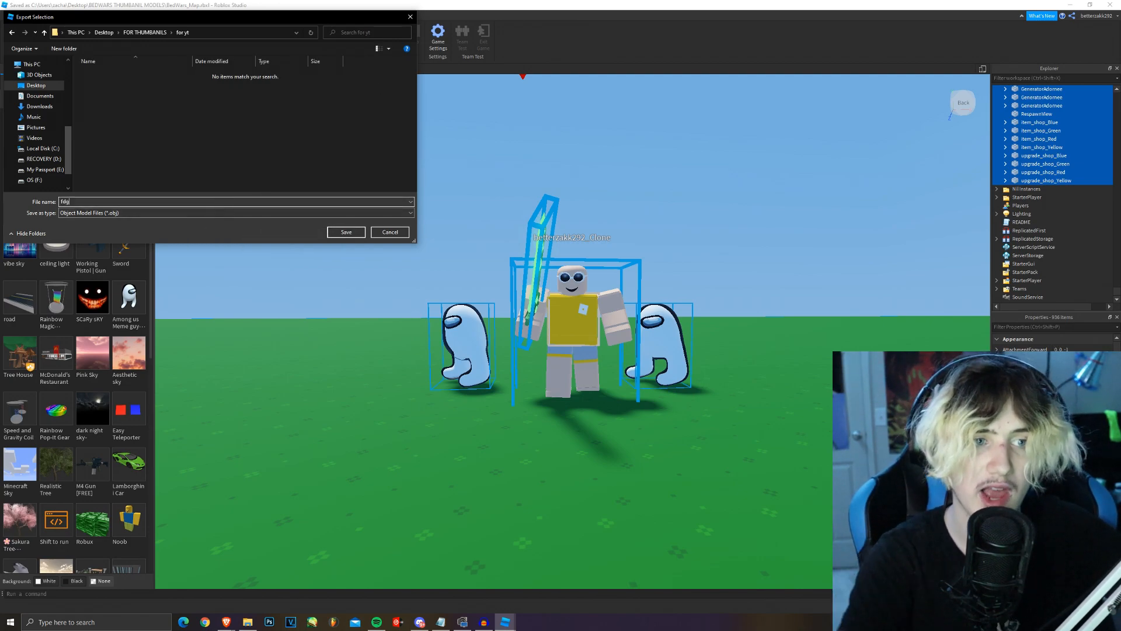
key(Return)
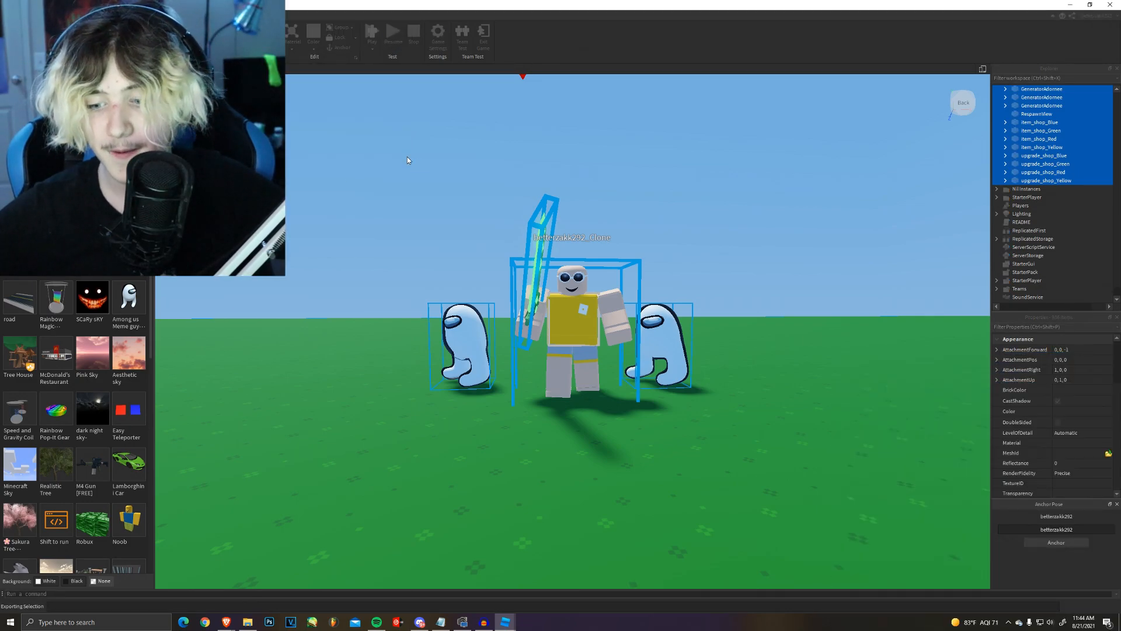
Clear the selection, look around the BedWars map and save the place file
click(589, 97)
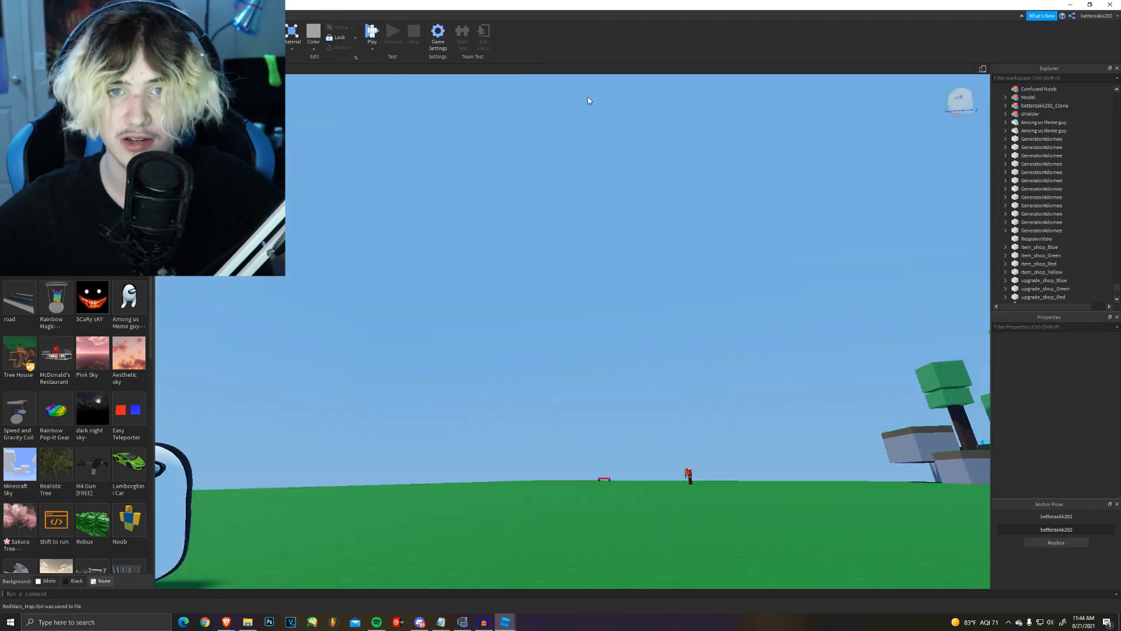
right_drag(589, 97, 589, 97)
right_drag(589, 101, 783, 310)
key(w)
key(w)
right_drag(518, 425, 711, 366)
key(ctrl+s)
right_drag(833, 345, 834, 346)
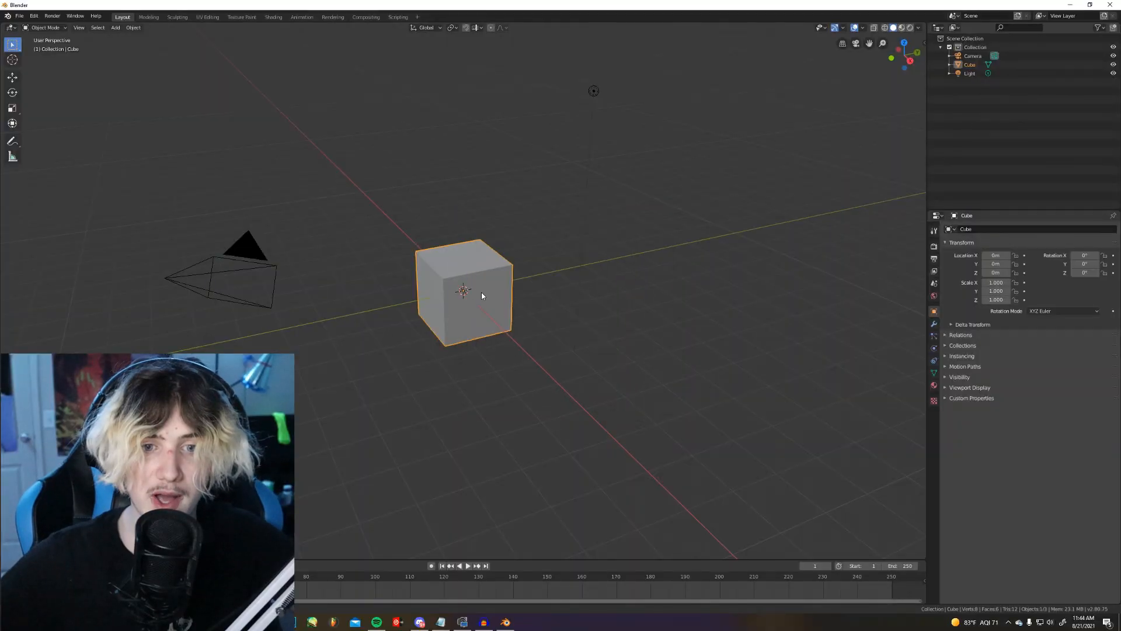
Switch to Blender and delete the default cube
right_click(481, 295)
click(441, 346)
middle_drag(440, 346, 522, 206)
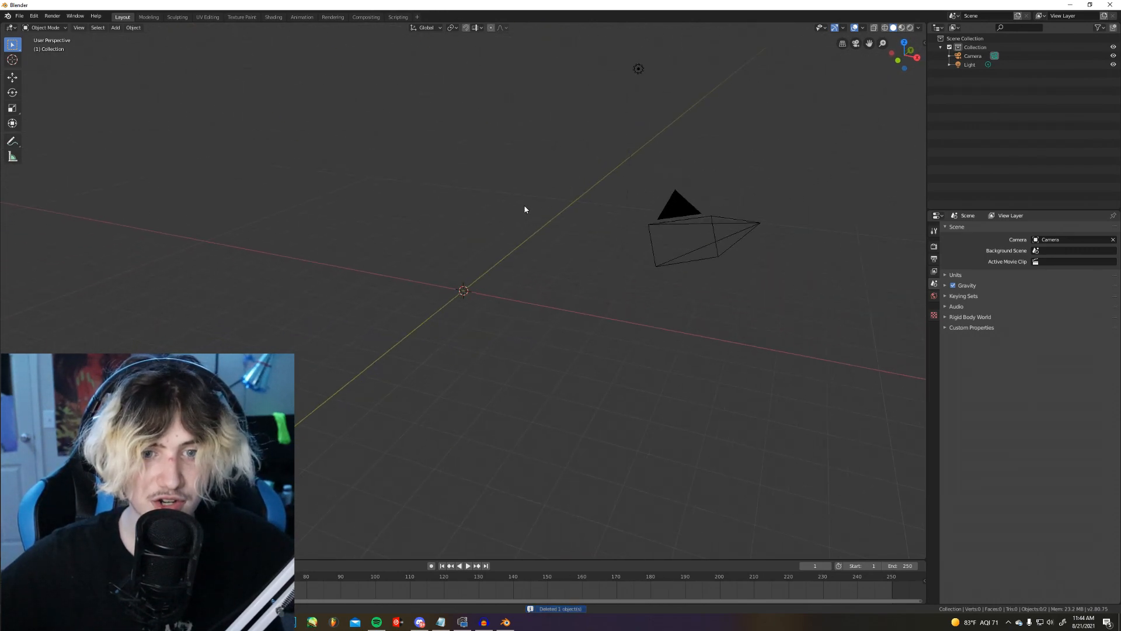
Start a Wavefront (.obj) import in the empty scene
click(22, 17)
click(19, 17)
click(20, 17)
mouse_move(50, 135)
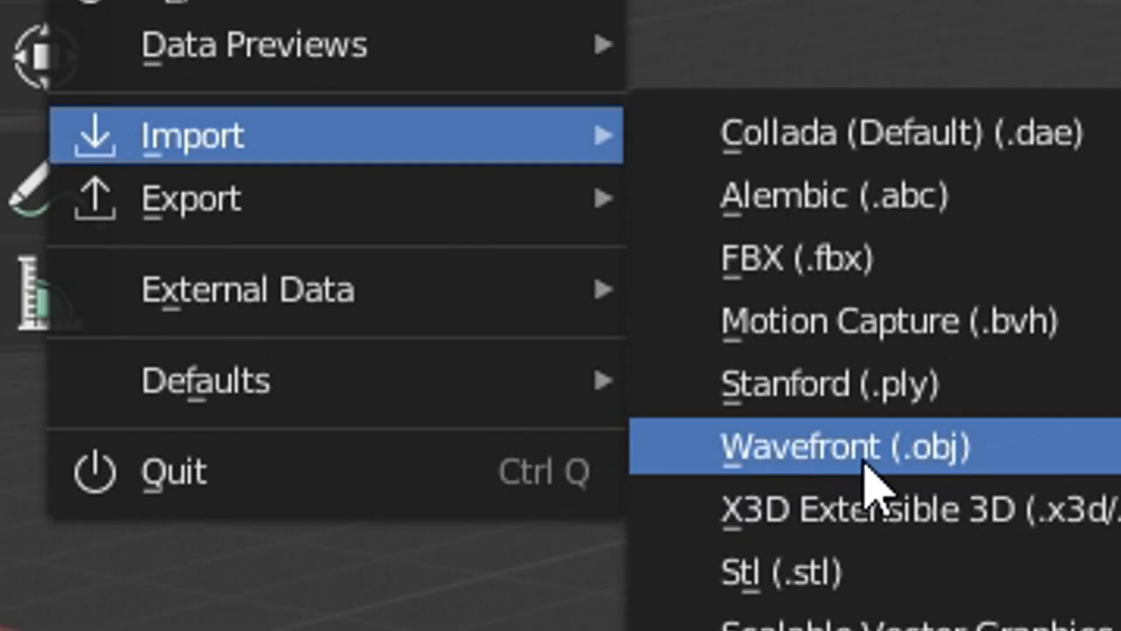
click(126, 179)
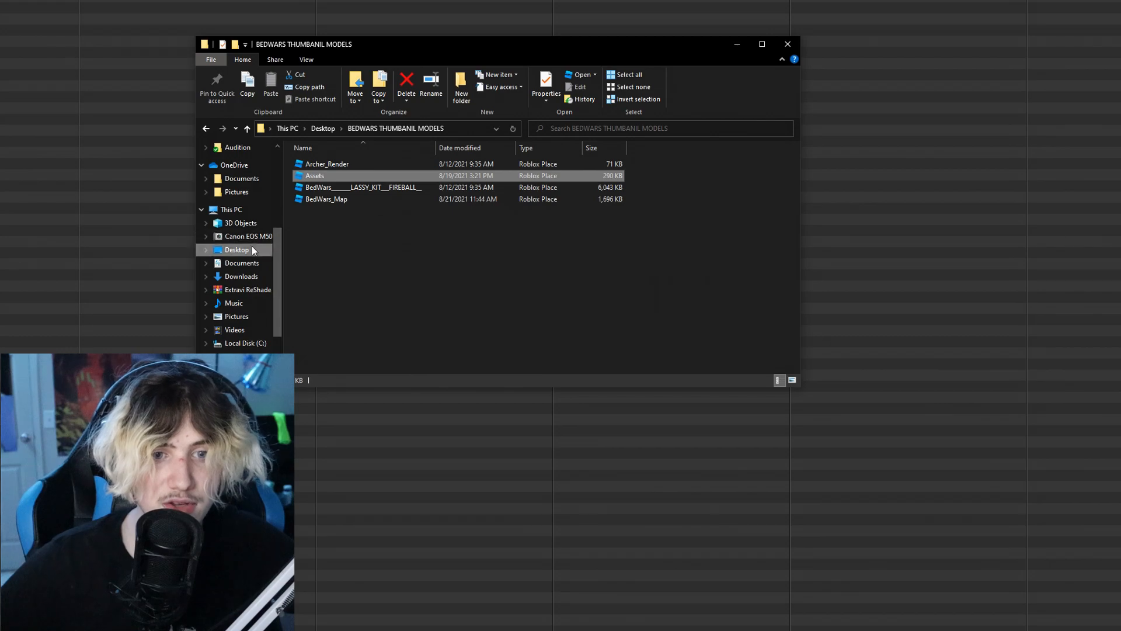
Locate the "for yt" folder inside FOR THUMBANILS in File Explorer, enter its path in Blender's import browser and import fdg.obj
click(252, 249)
double_click(380, 318)
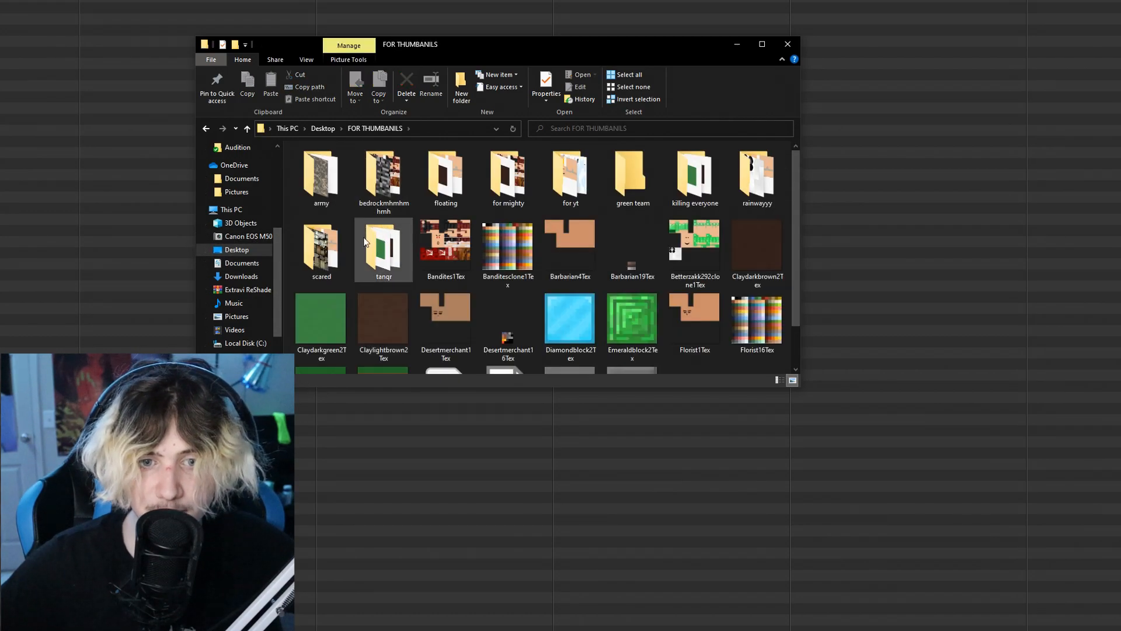
double_click(575, 176)
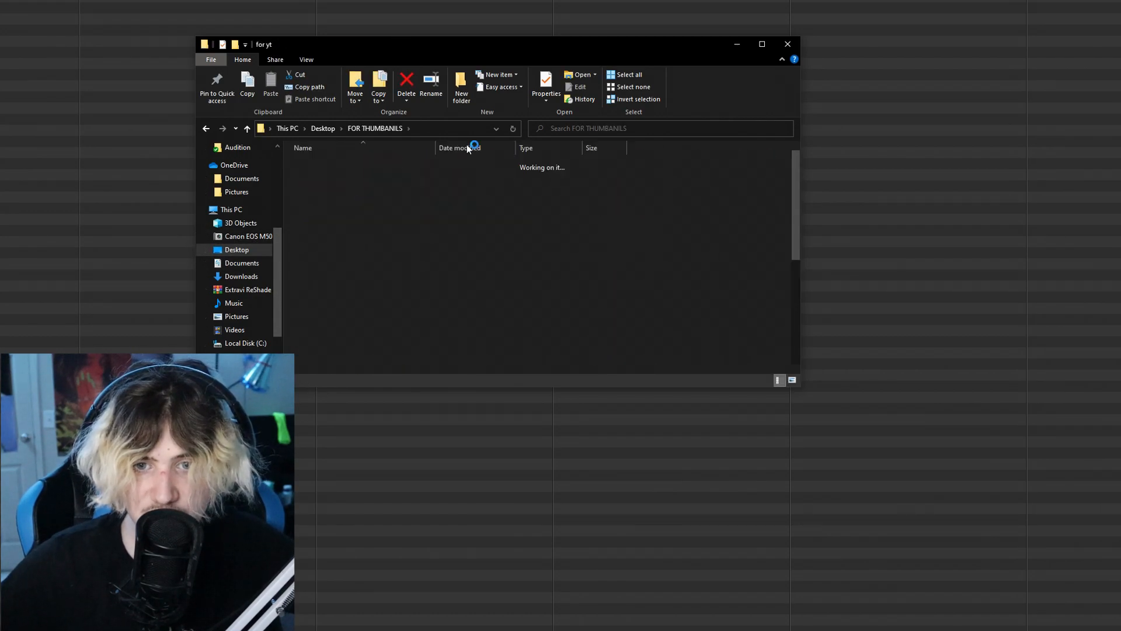
click(456, 131)
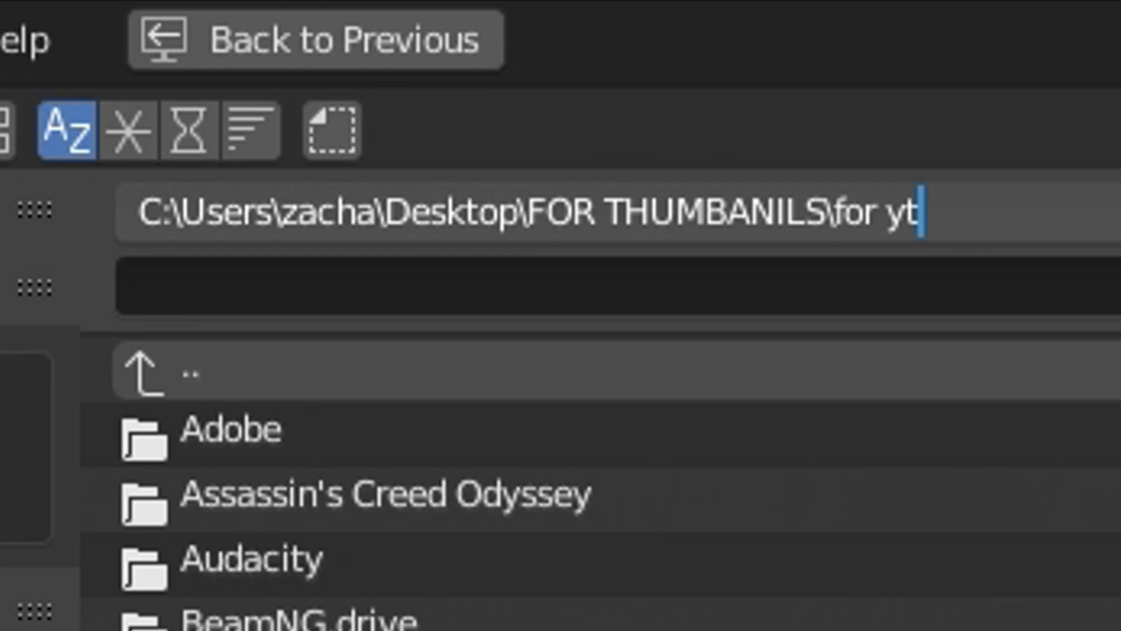
key(Return)
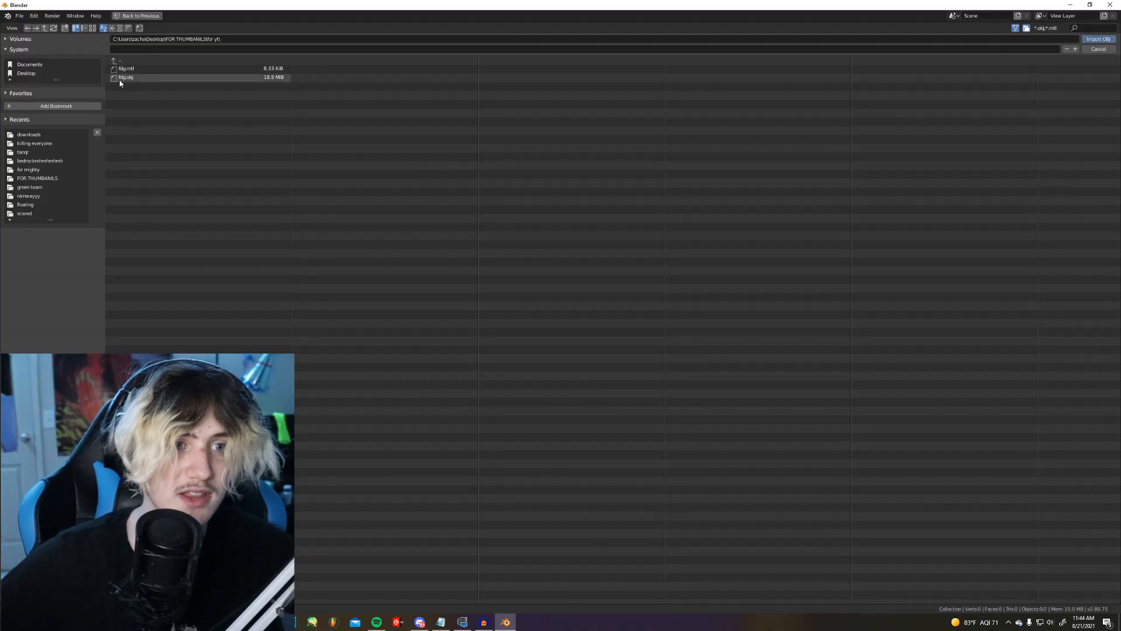
click(136, 78)
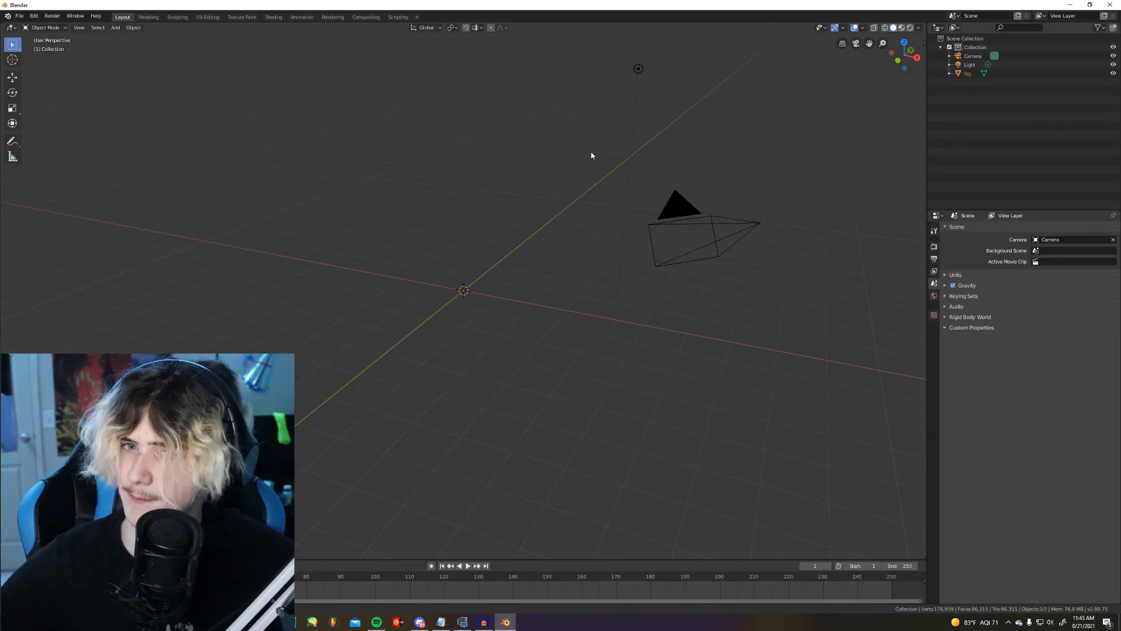
Switch the viewport shading to Look Dev to show the imported map's textures
middle_drag(591, 155, 426, 123)
key(z)
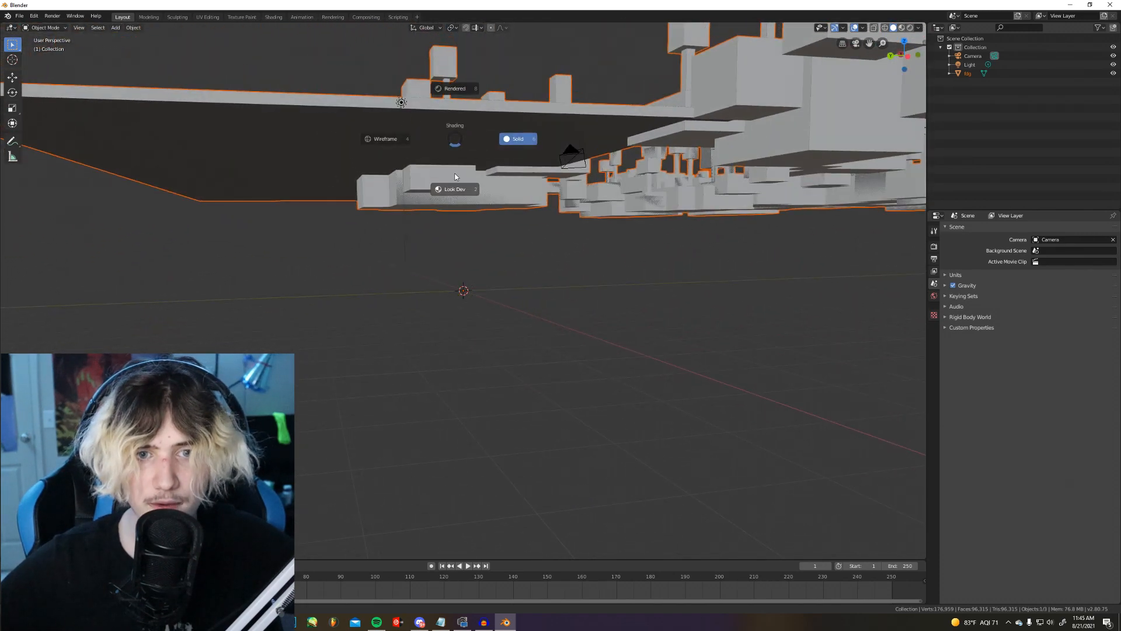
click(456, 181)
key(z)
click(613, 145)
key(z)
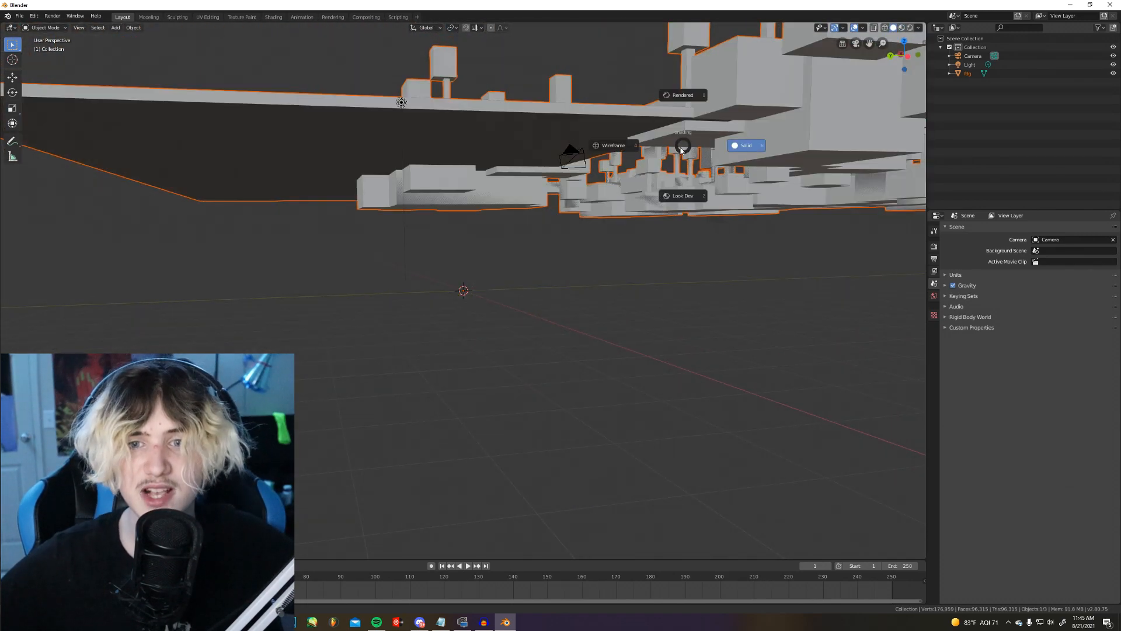
click(698, 217)
Move the imported map so the posed character stands near the scene origin
mouse_move(699, 219)
middle_down()
mouse_move(715, 265)
mouse_move(215, 167)
middle_up()
click(12, 77)
middle_drag(117, 94, 474, 292)
drag(476, 280, 217, 508)
scroll(502, 280, up, 12)
middle_drag(636, 225, 772, 142)
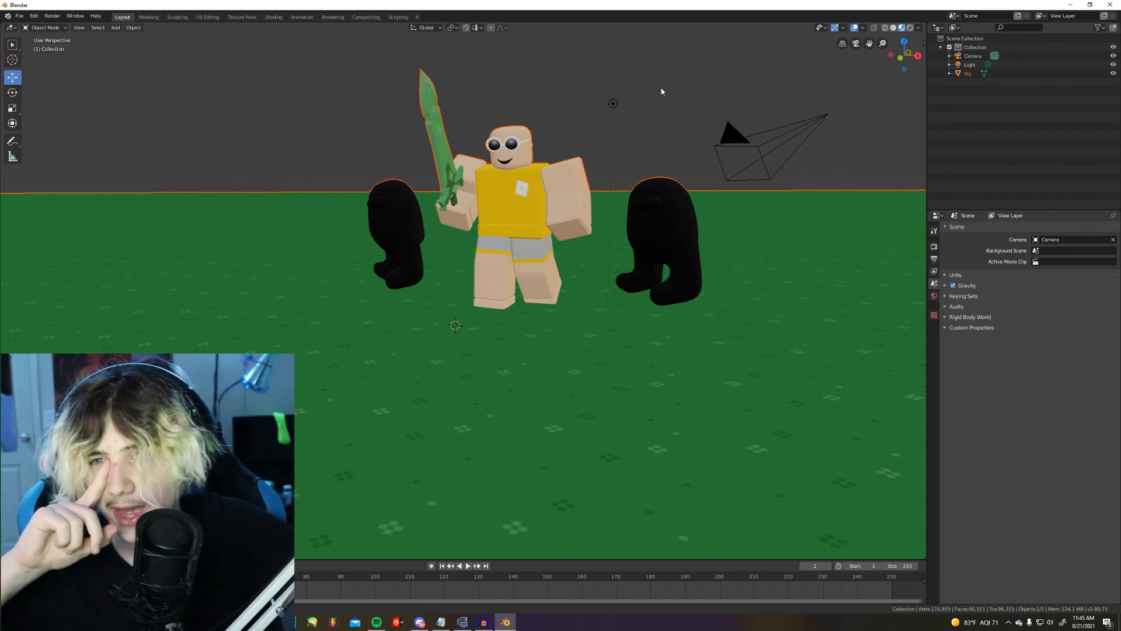
Delete the default light and the default camera from the scene
click(611, 107)
key(Delete)
click(826, 117)
key(Delete)
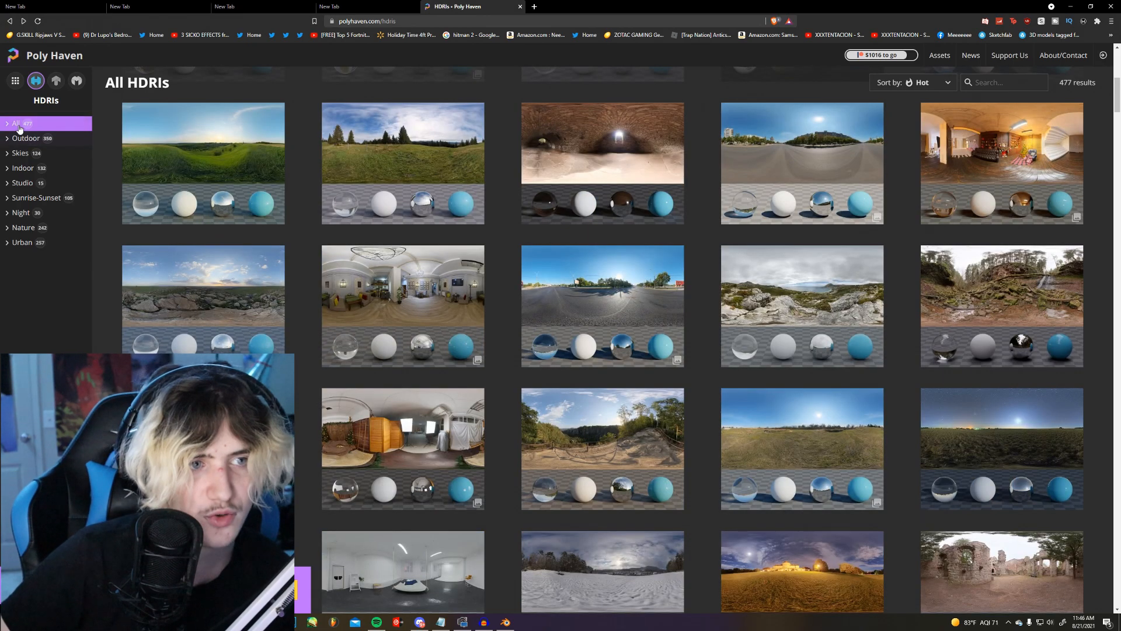
On the Poly Haven website, open the Hilly Terrain 01 HDRI from the Outdoor category and download it as 2K EXR
click(25, 138)
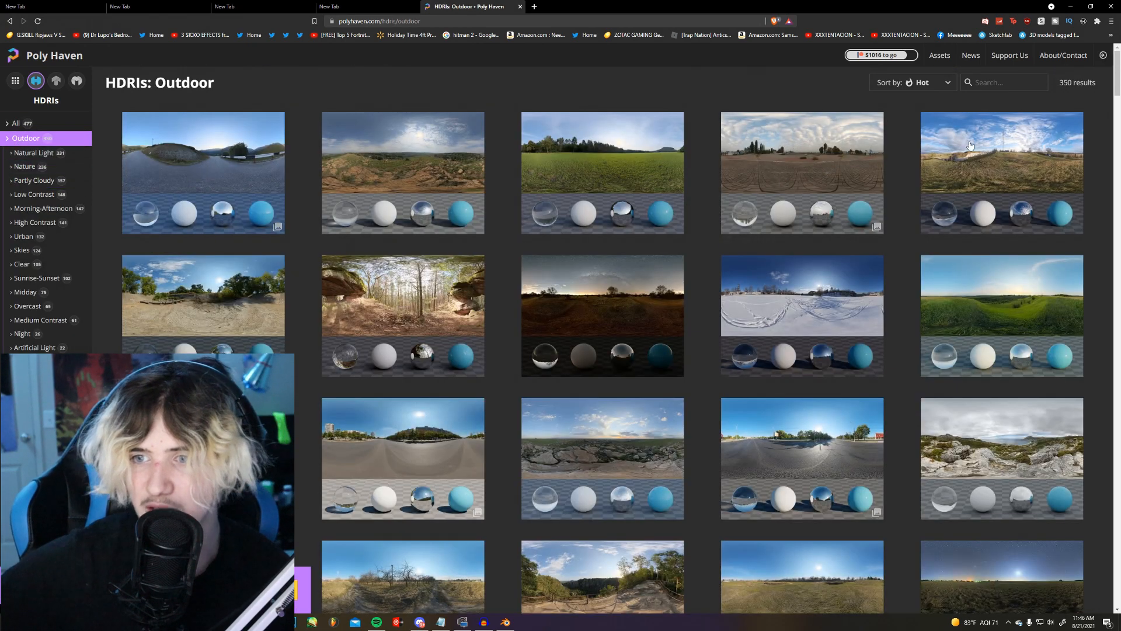
click(961, 289)
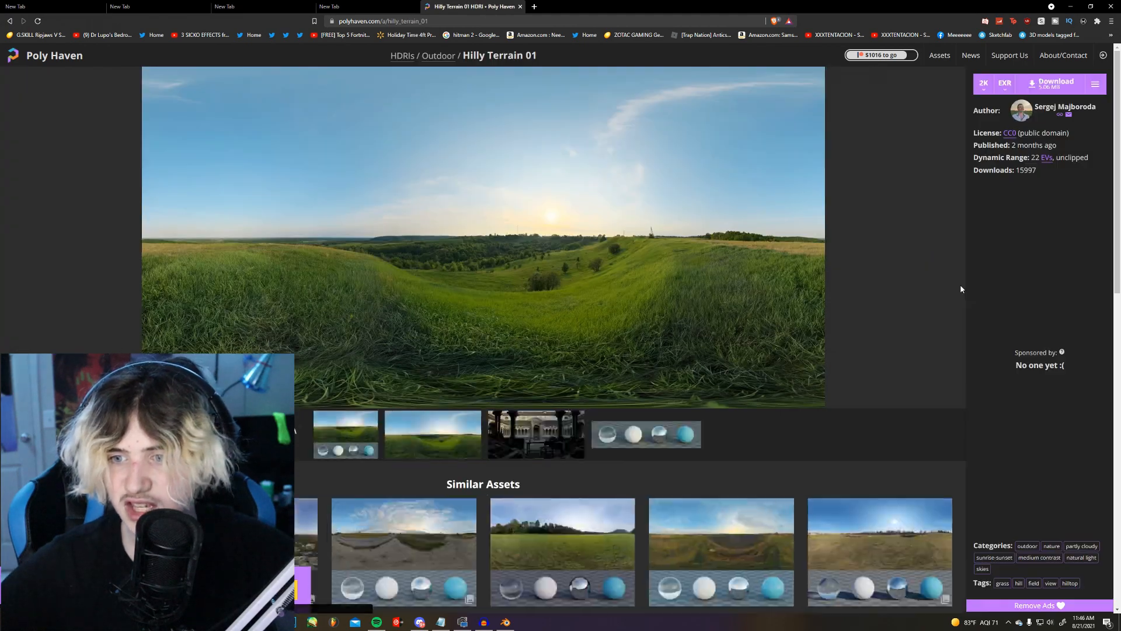
click(1055, 83)
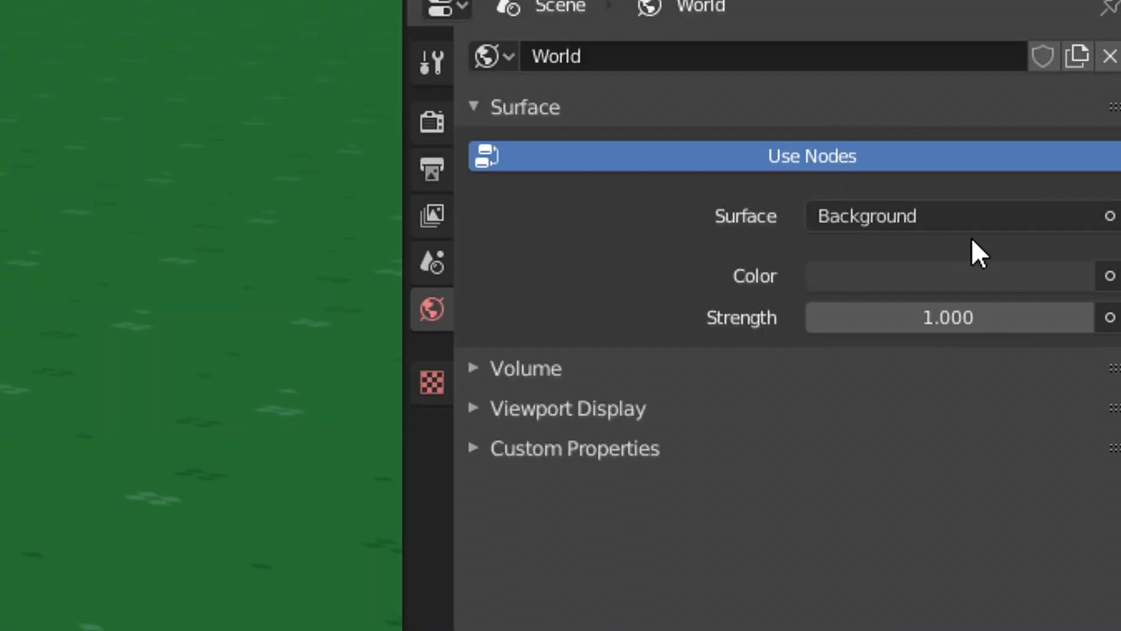
Assign an Environment Texture to the world background color and load hilly_terrain_01_2k.exr from the "for yt" folder
click(1109, 275)
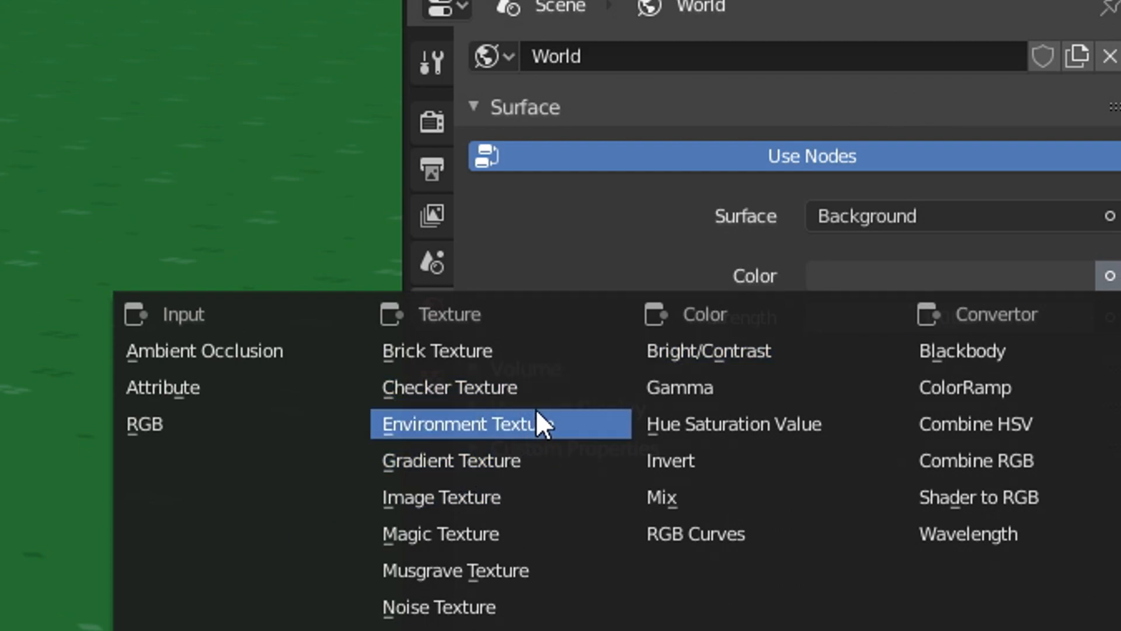
click(547, 425)
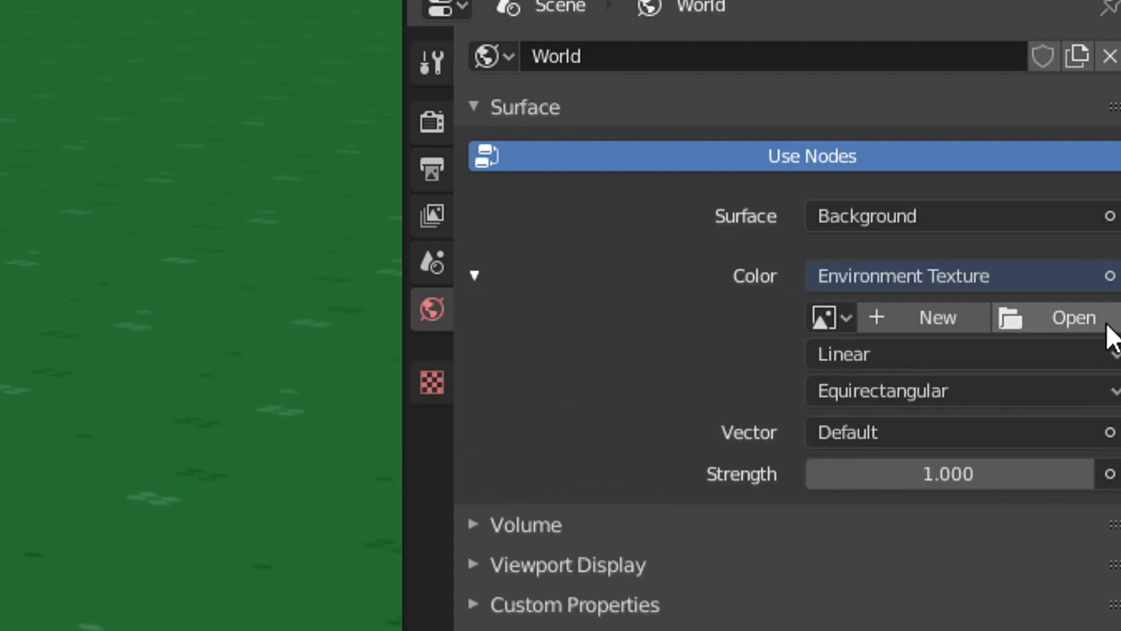
click(1107, 329)
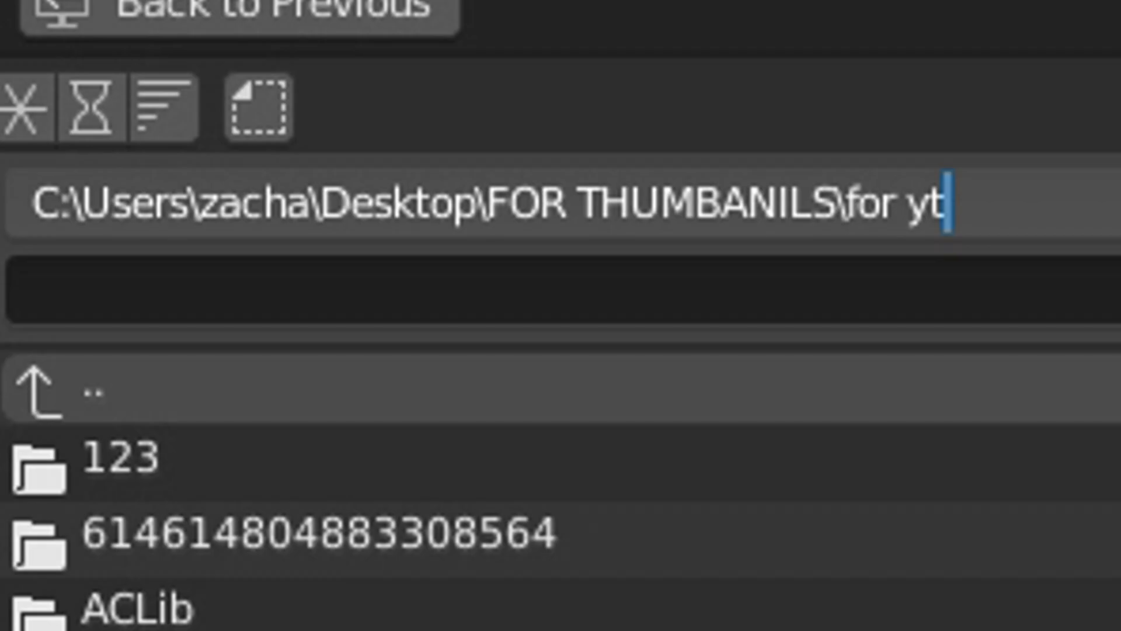
key(Return)
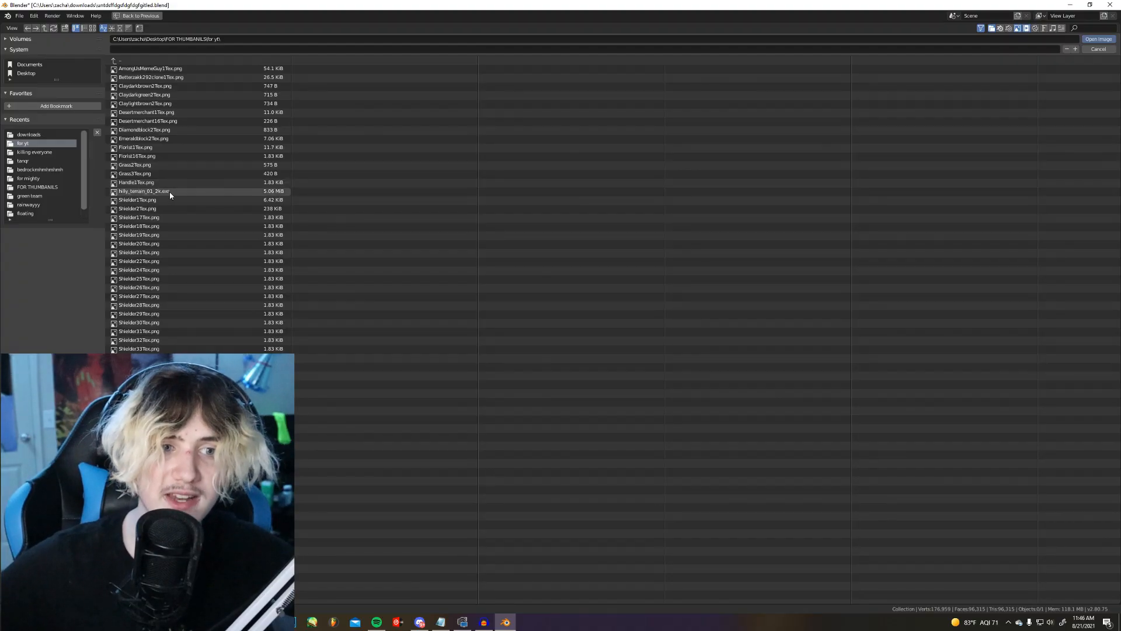
double_click(170, 192)
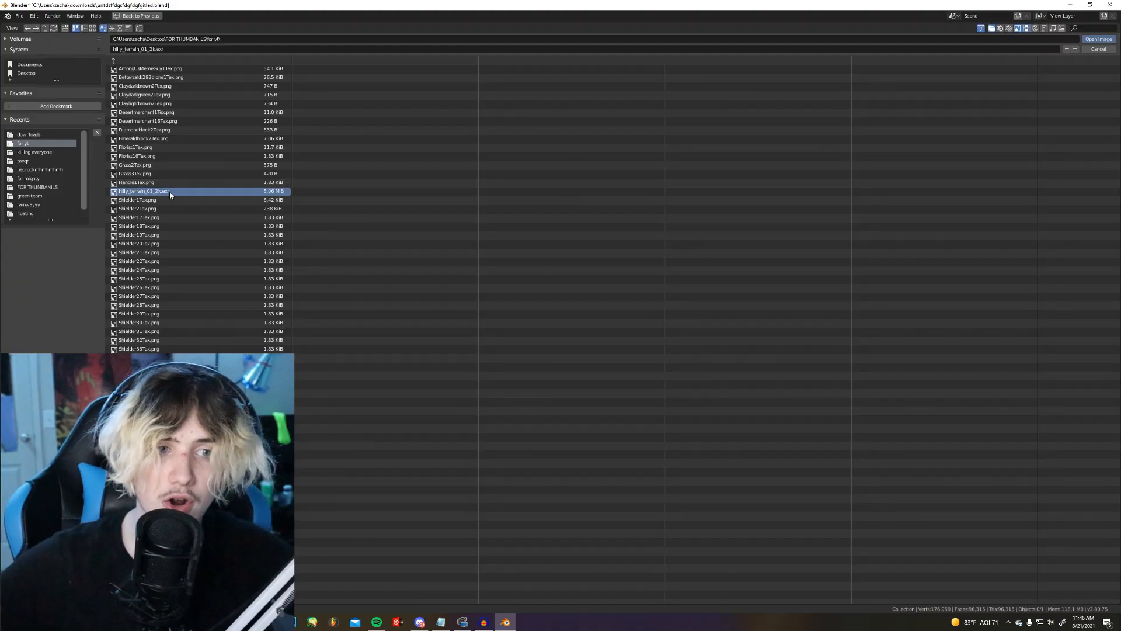
Preview the scene in Rendered shading and inspect the HDRI background around the character
key(z)
click(509, 89)
mouse_move(509, 89)
middle_down()
mouse_move(65, 82)
mouse_move(146, 88)
middle_up()
scroll(146, 93, down, 4)
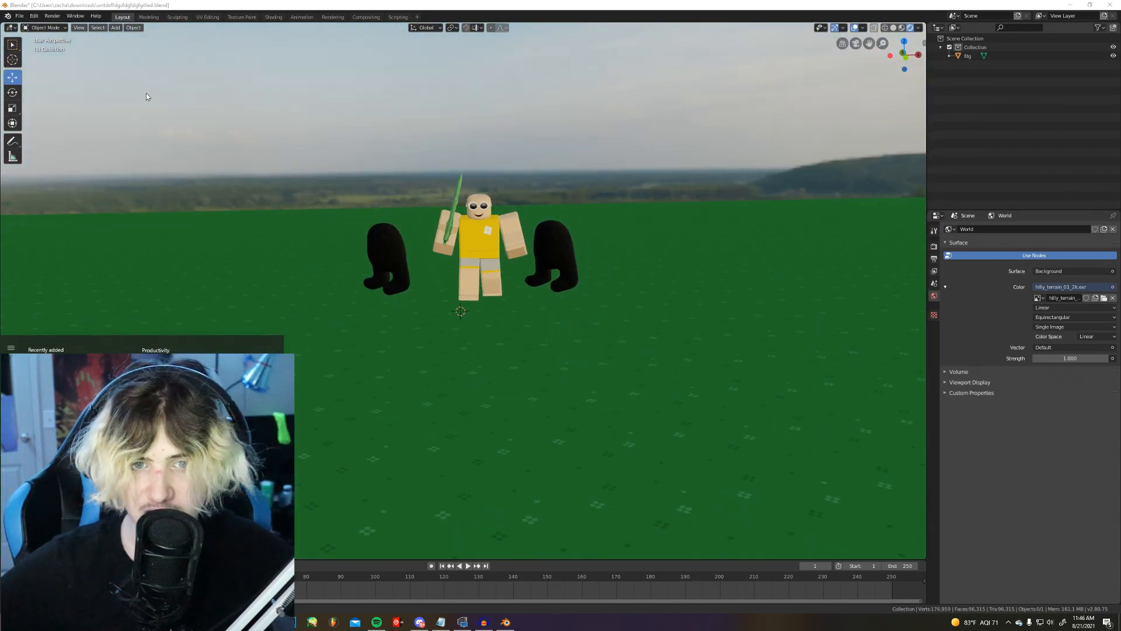
middle_drag(365, 68, 240, 65)
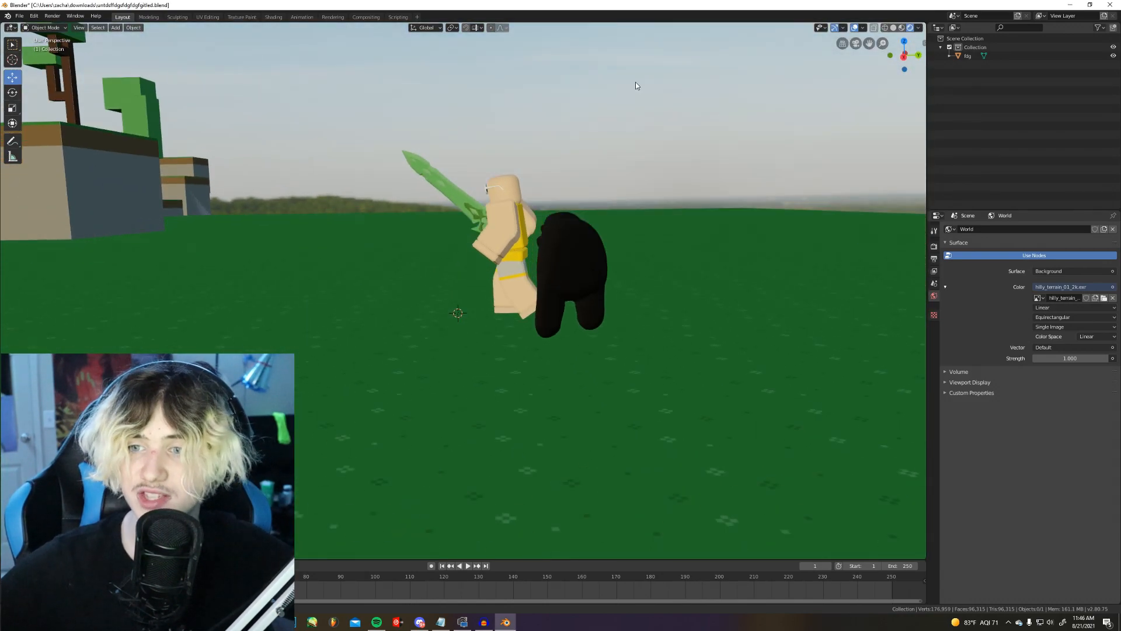
Set the render engine to Cycles
click(934, 246)
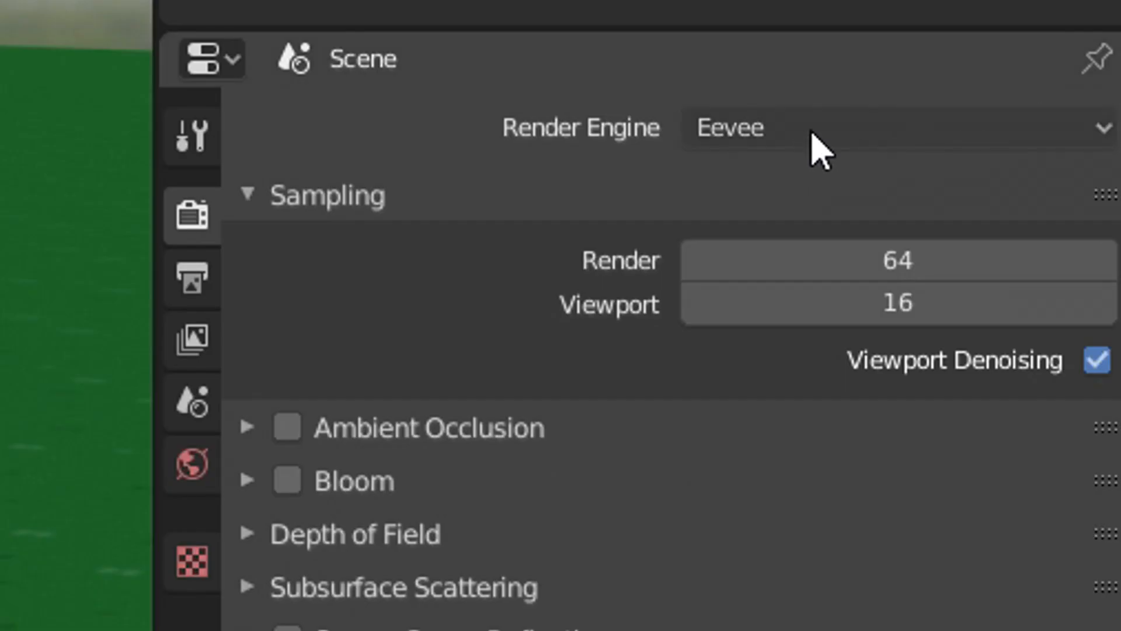
click(1056, 233)
click(1038, 258)
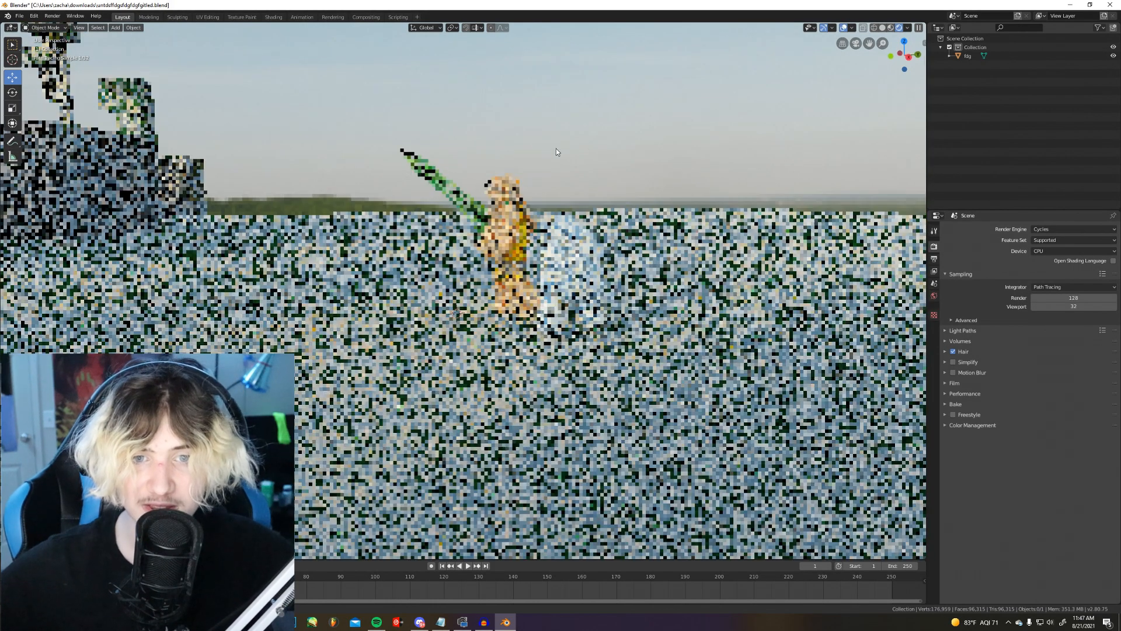
Enable the Transparent option in the Film render settings
middle_drag(556, 148, 612, 146)
scroll(612, 146, up, 5)
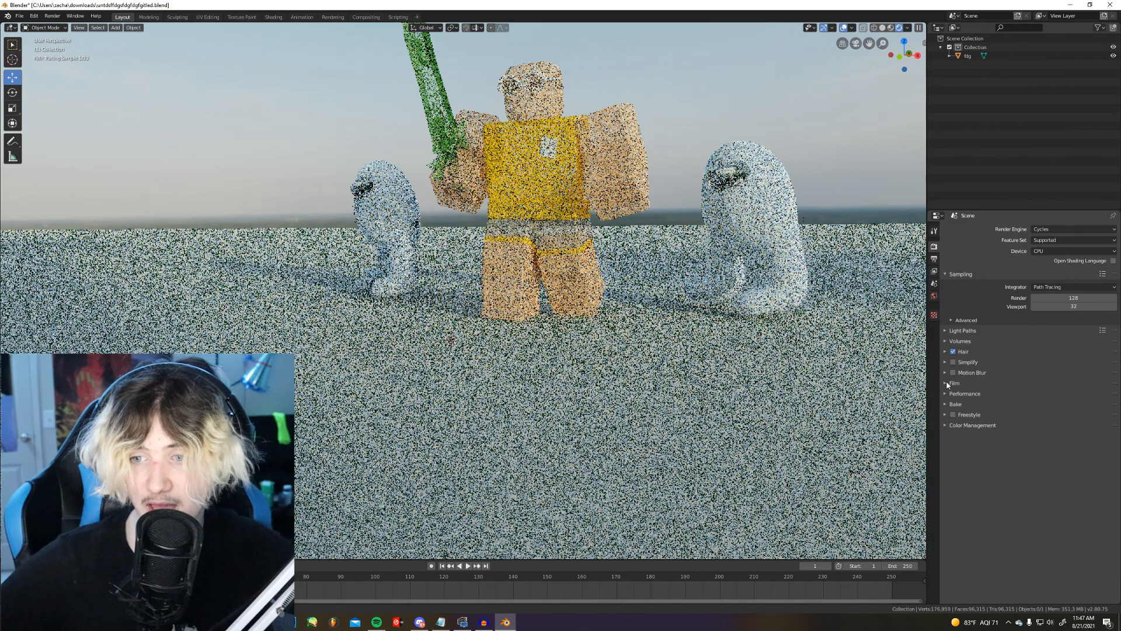
click(947, 383)
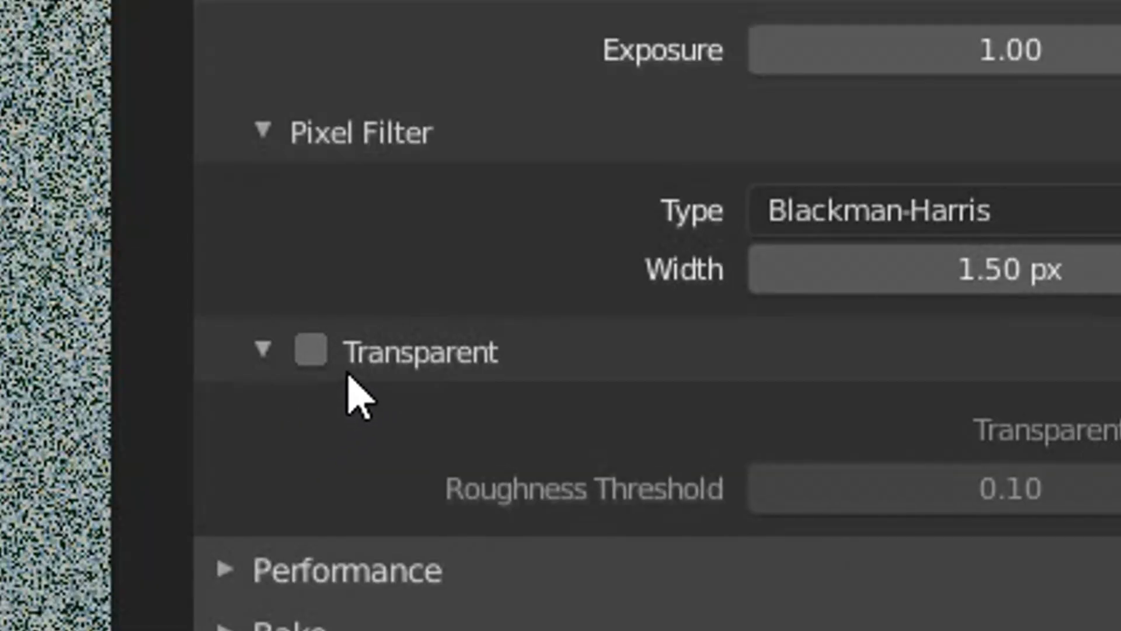
click(959, 446)
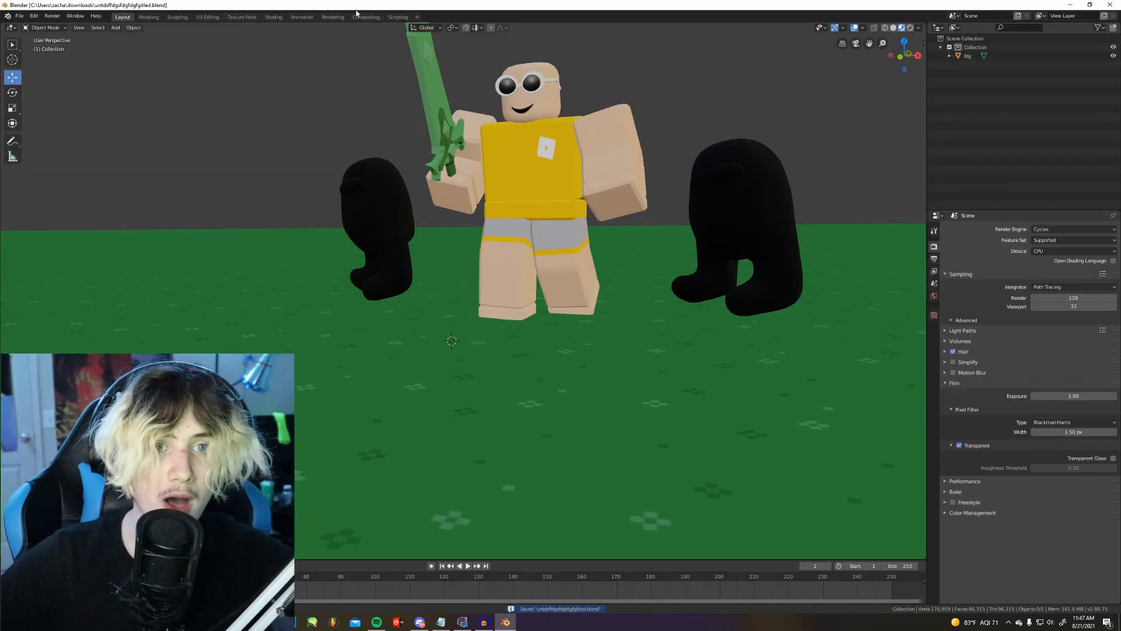
Switch to the Shading workspace, select the imported map and display its list of materials
click(274, 17)
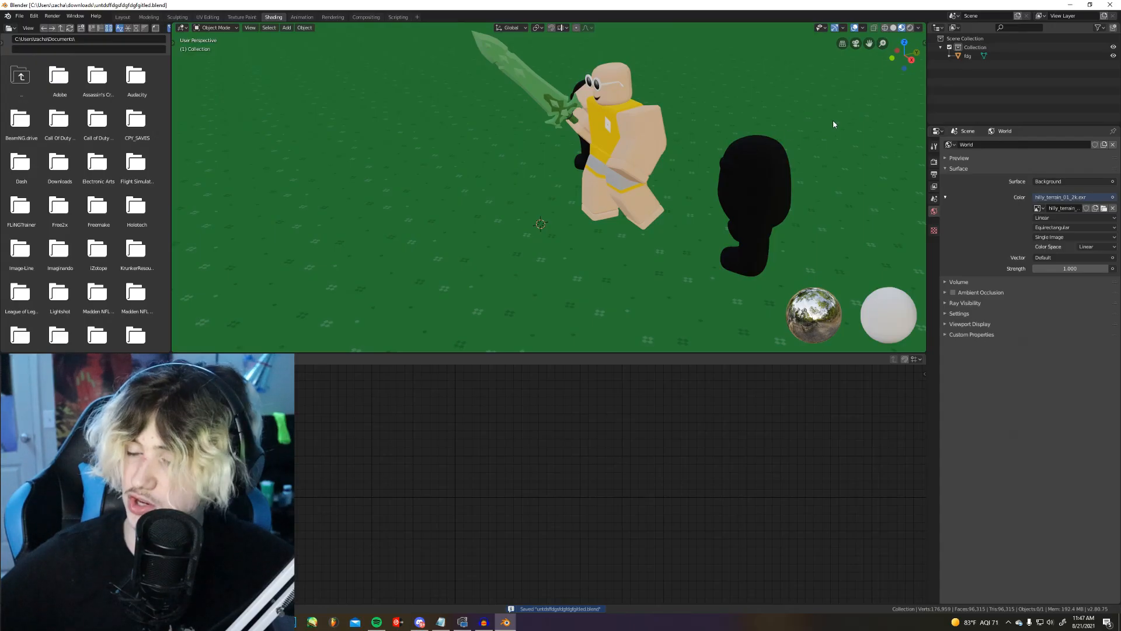
click(833, 121)
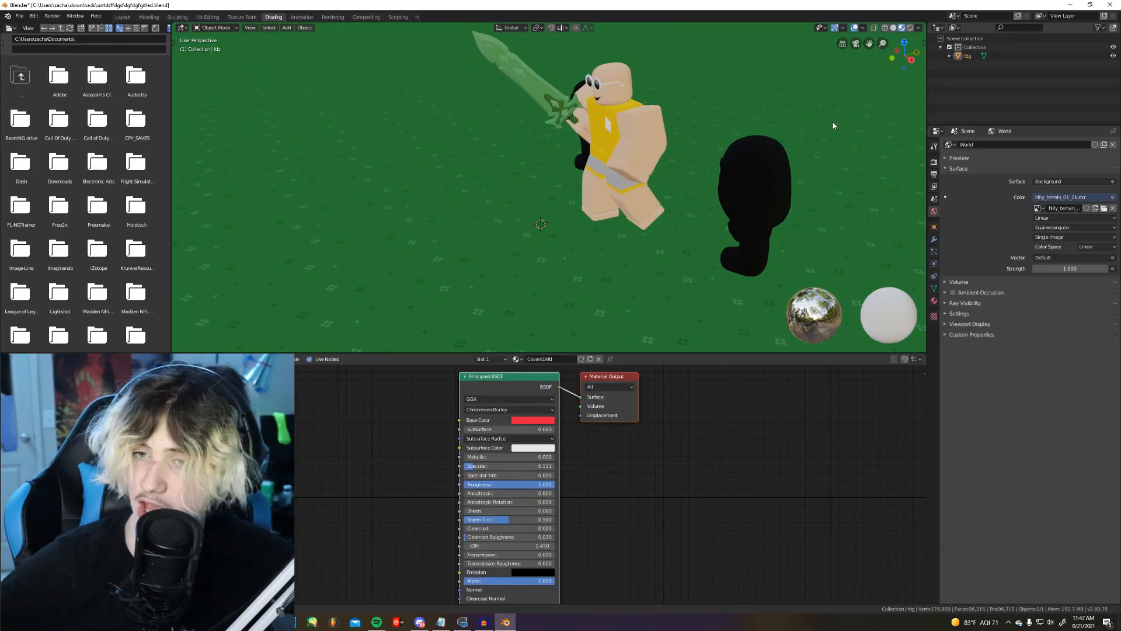
click(934, 300)
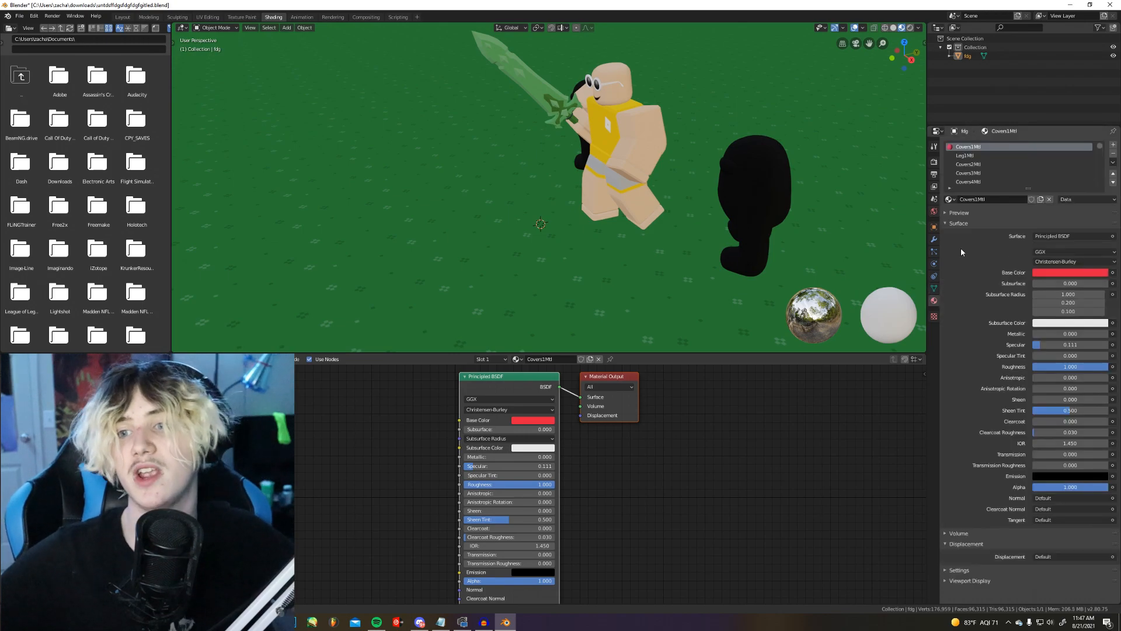
scroll(769, 142, down, 10)
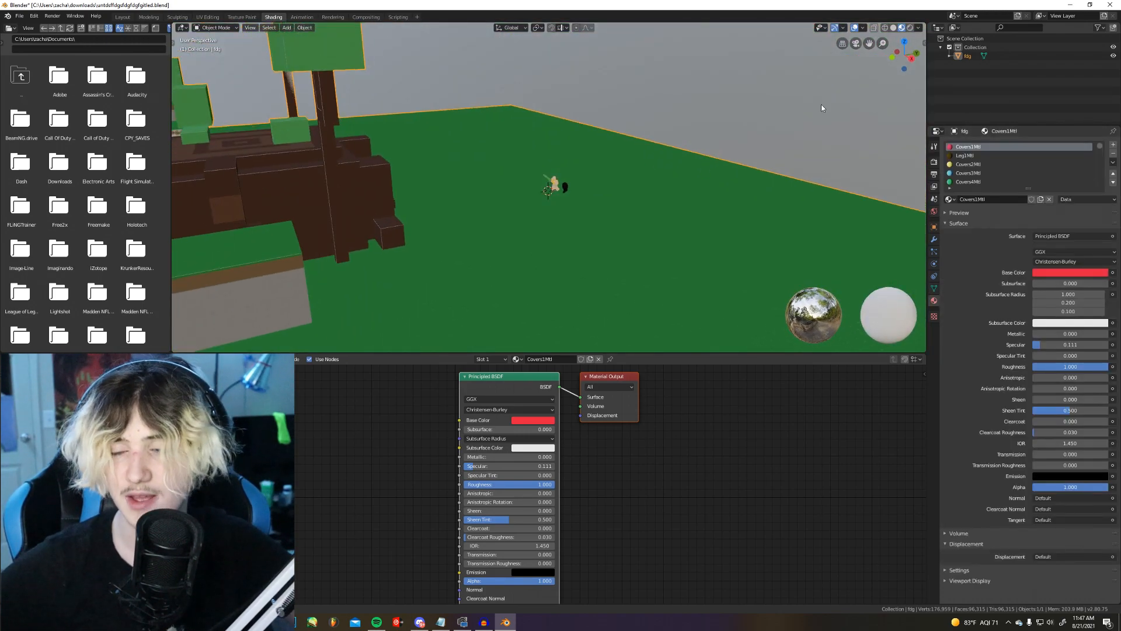
middle_drag(691, 160, 744, 142)
scroll(743, 144, up, 8)
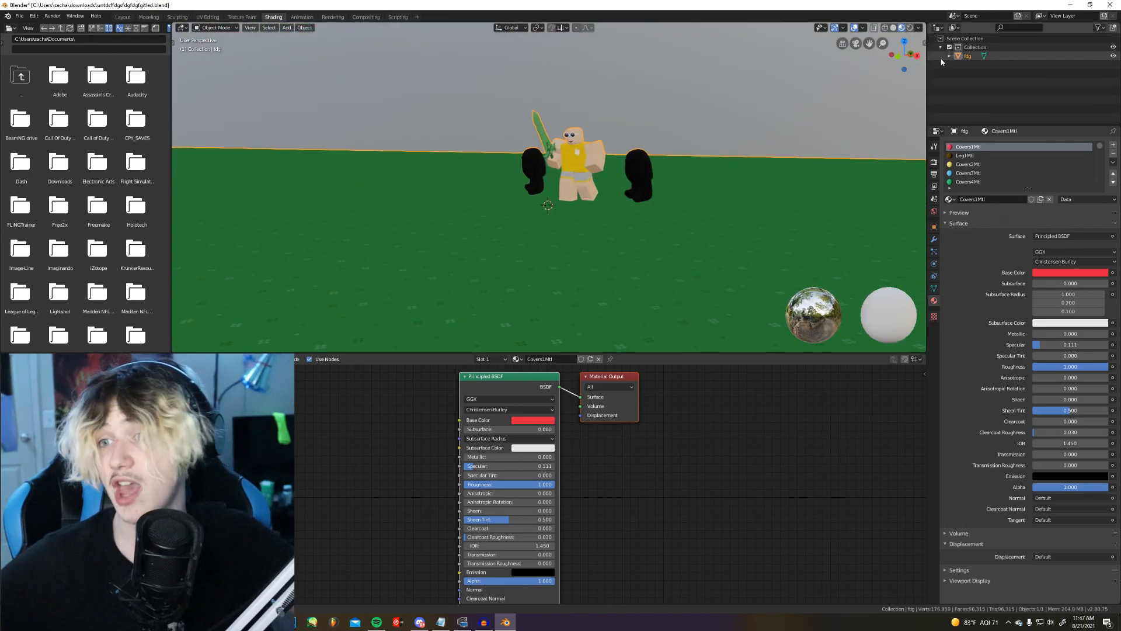
In the Grass2Mtl material, disconnect the Grass2Tex.png texture from the Alpha input of the Principled BSDF
scroll(973, 154, down, 2)
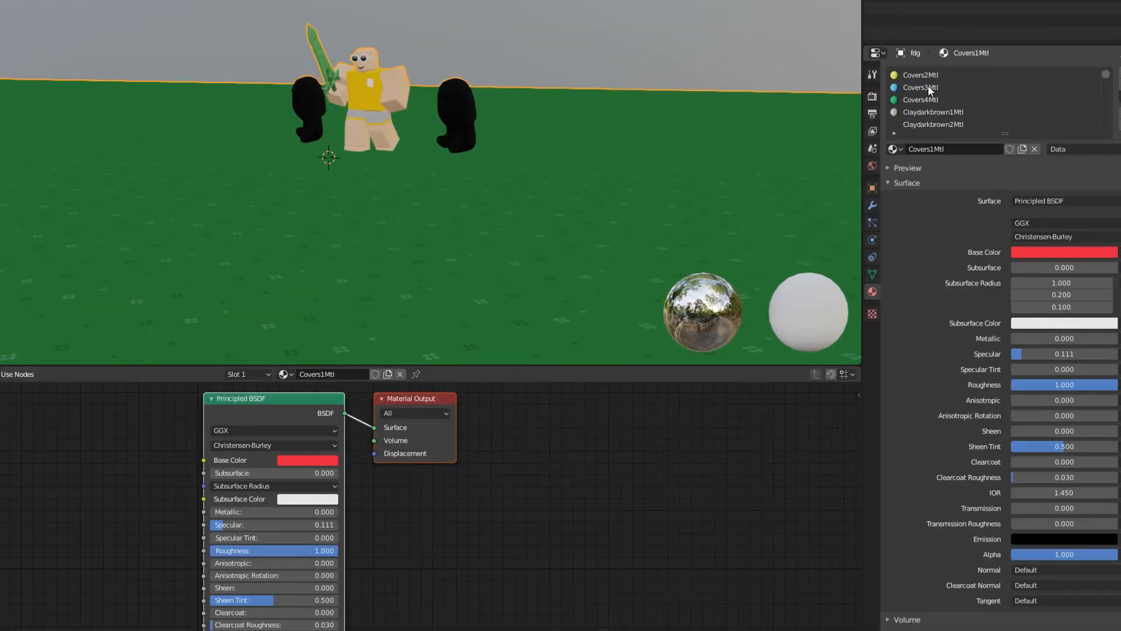
scroll(927, 85, down, 7)
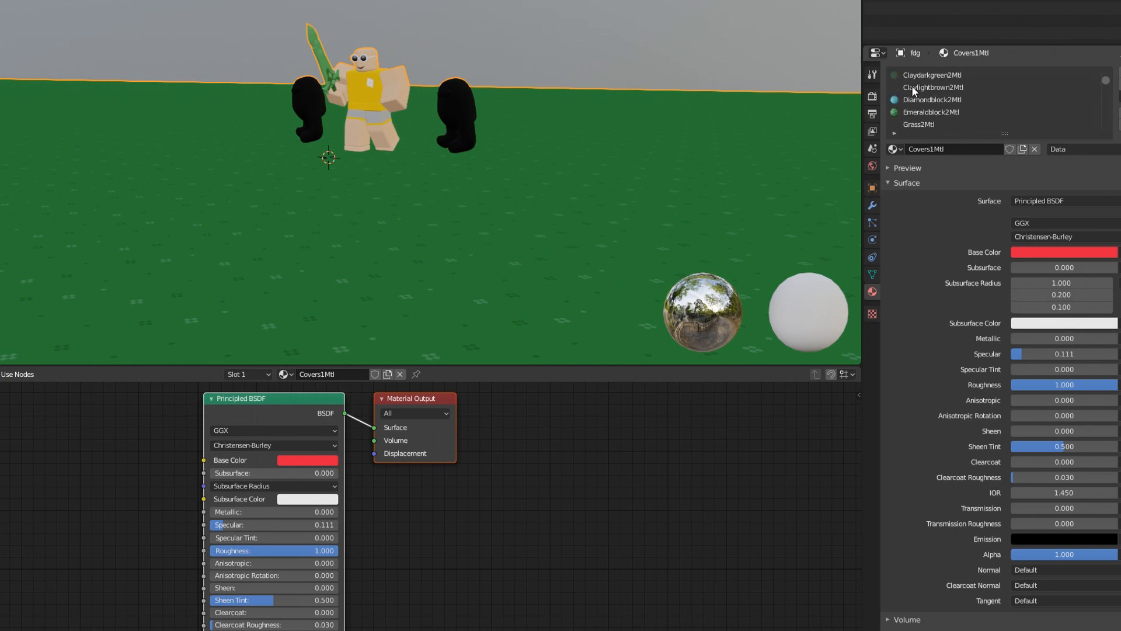
click(908, 99)
shift+scroll(170, 566, down, 5)
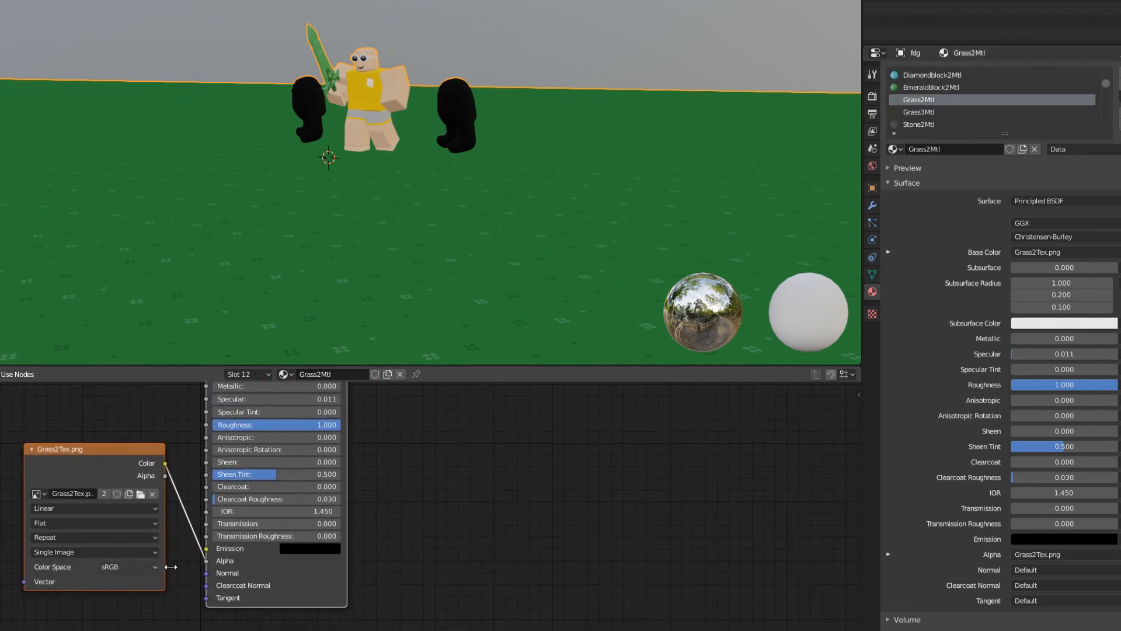
drag(114, 452, 348, 610)
scroll(313, 566, down, 8)
middle_drag(305, 567, 288, 534)
drag(301, 552, 257, 583)
scroll(350, 601, up, 1)
scroll(345, 597, up, 4)
middle_drag(318, 560, 323, 524)
scroll(322, 526, up, 3)
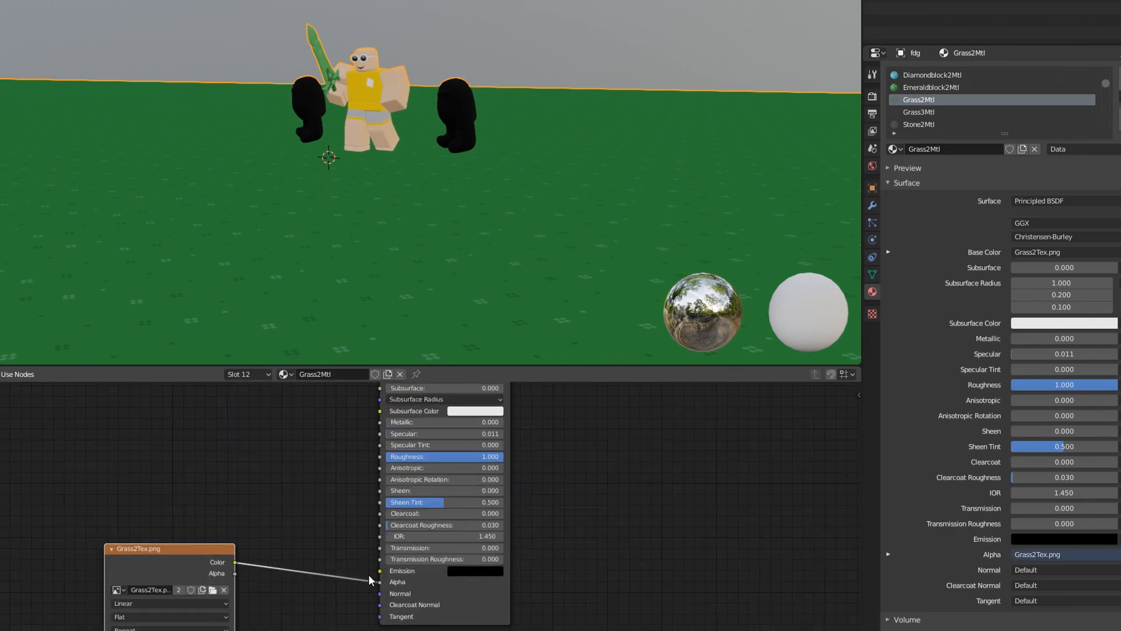
drag(379, 584, 509, 423)
In the Grass3Mtl material, disconnect the Grass3Tex.png texture from the Alpha input
click(906, 112)
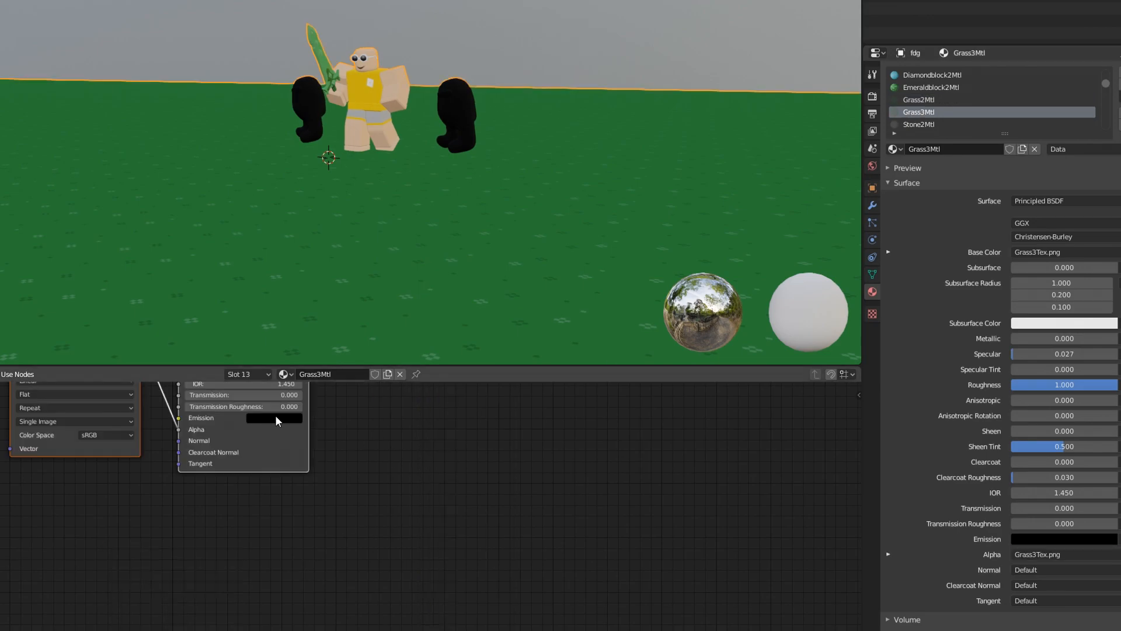
middle_drag(180, 426, 294, 538)
drag(295, 543, 295, 542)
Check the Stone2Mtl and Stonebrick2Mtl materials and the map in Rendered shading, returning to Look Dev shading
click(918, 122)
scroll(935, 122, down, 1)
key(z)
middle_drag(552, 104, 341, 104)
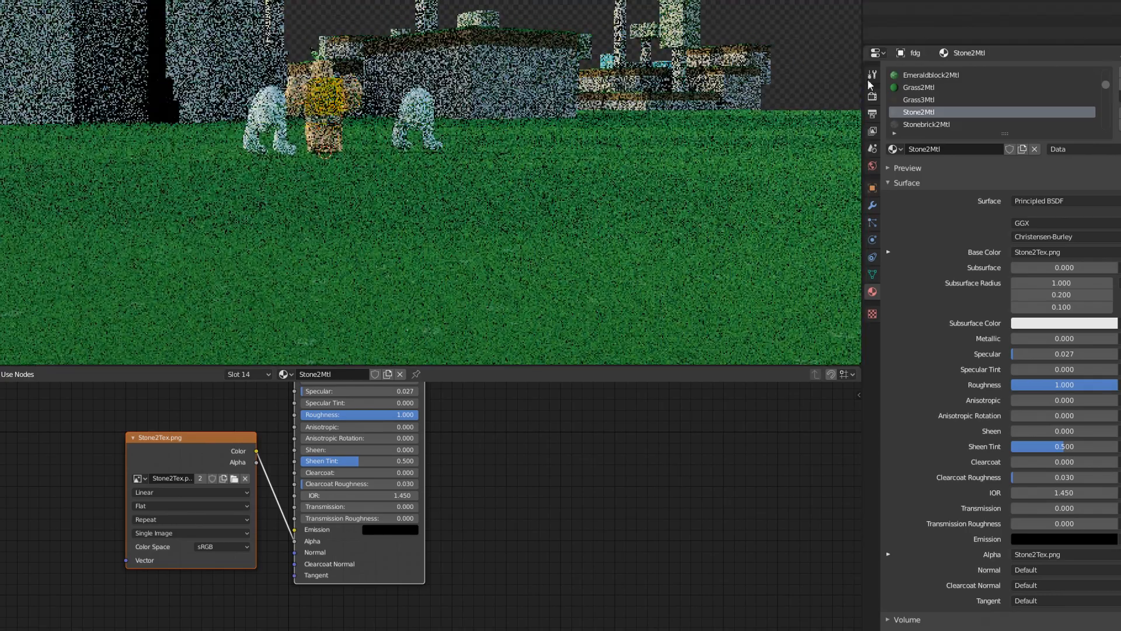
scroll(934, 111, down, 1)
click(917, 113)
scroll(682, 98, up, 4)
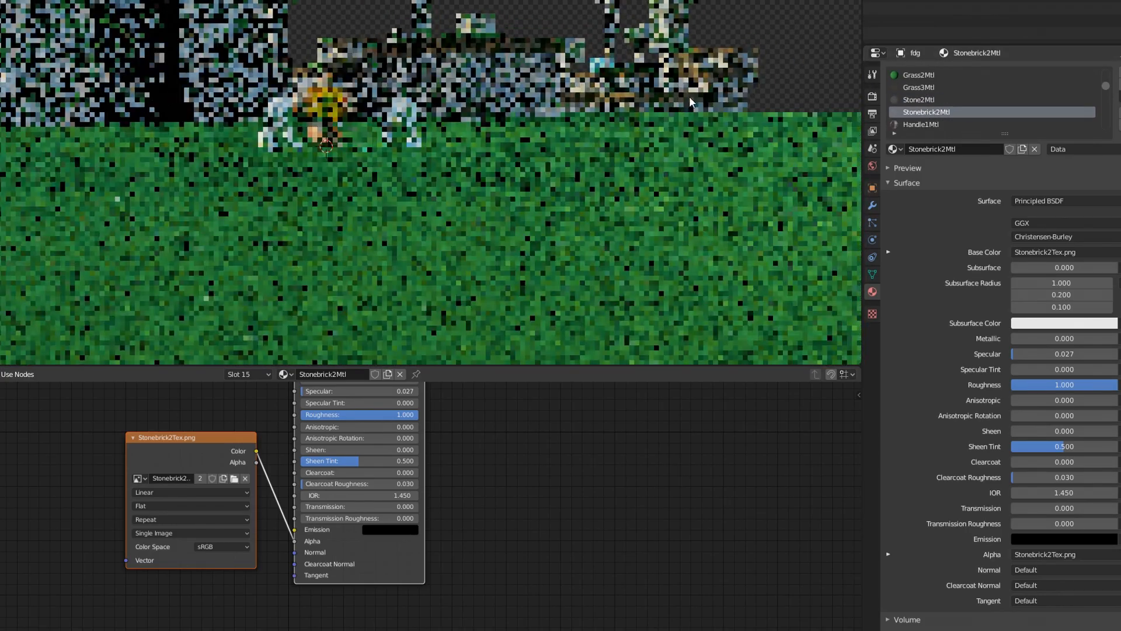
key(z)
click(571, 176)
In the character clone's material, disconnect the image texture from the Alpha input of the Principled BSDF
click(992, 125)
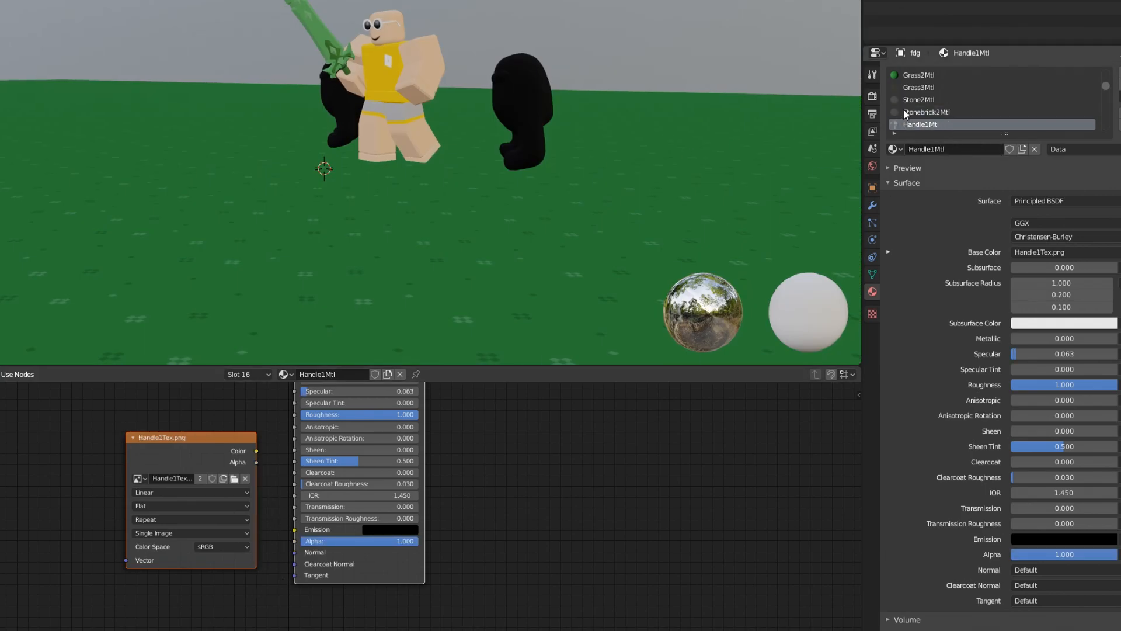
scroll(903, 109, down, 3)
click(921, 111)
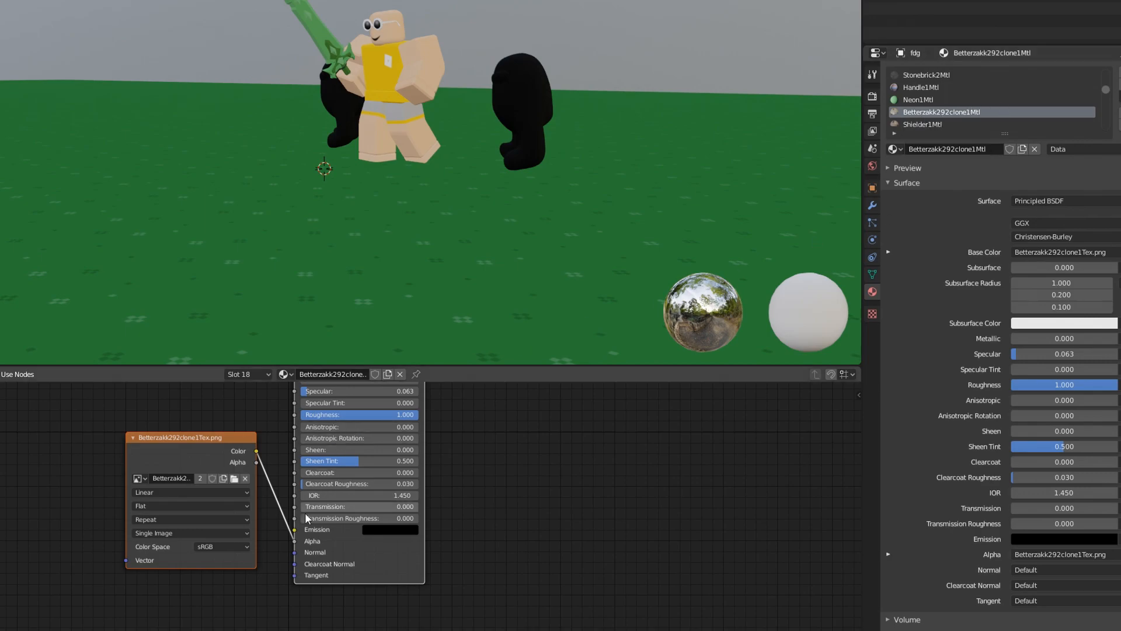
drag(296, 541, 444, 525)
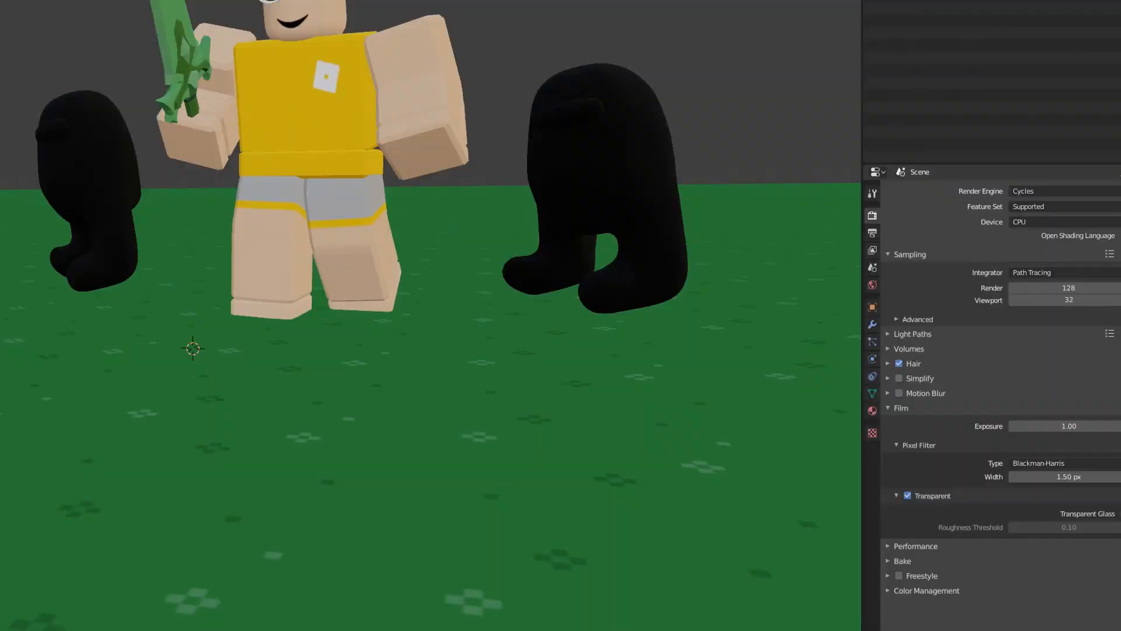
Preview the character and its two companions in Rendered shading, then return to Look Dev shading
key(z)
click(532, 131)
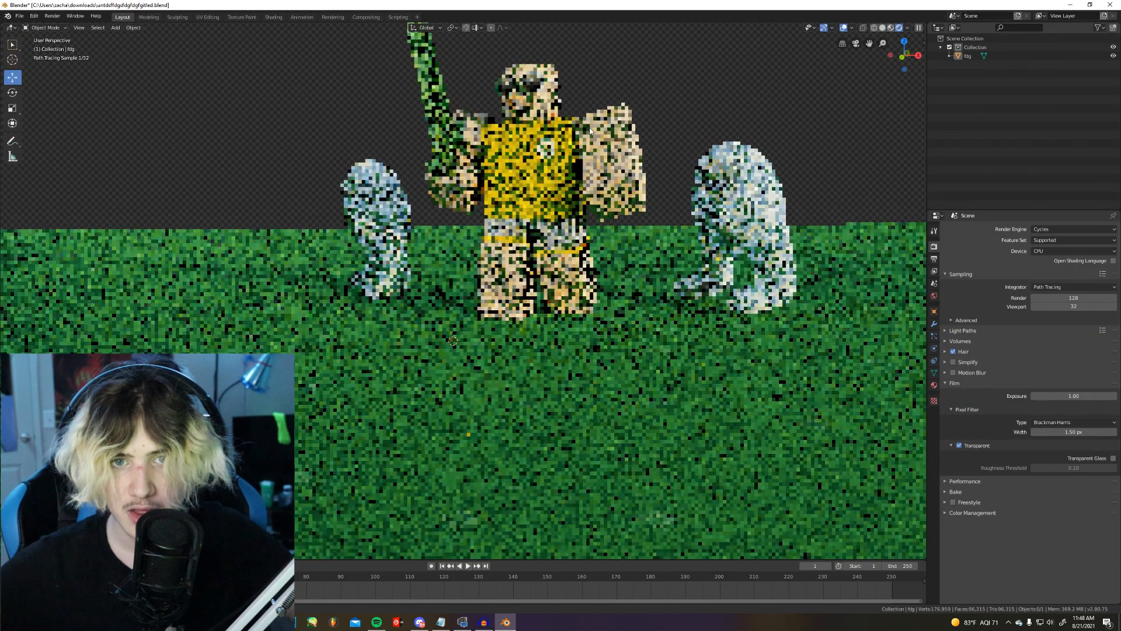
middle_drag(589, 132, 595, 136)
key(z)
click(593, 227)
scroll(586, 234, down, 1)
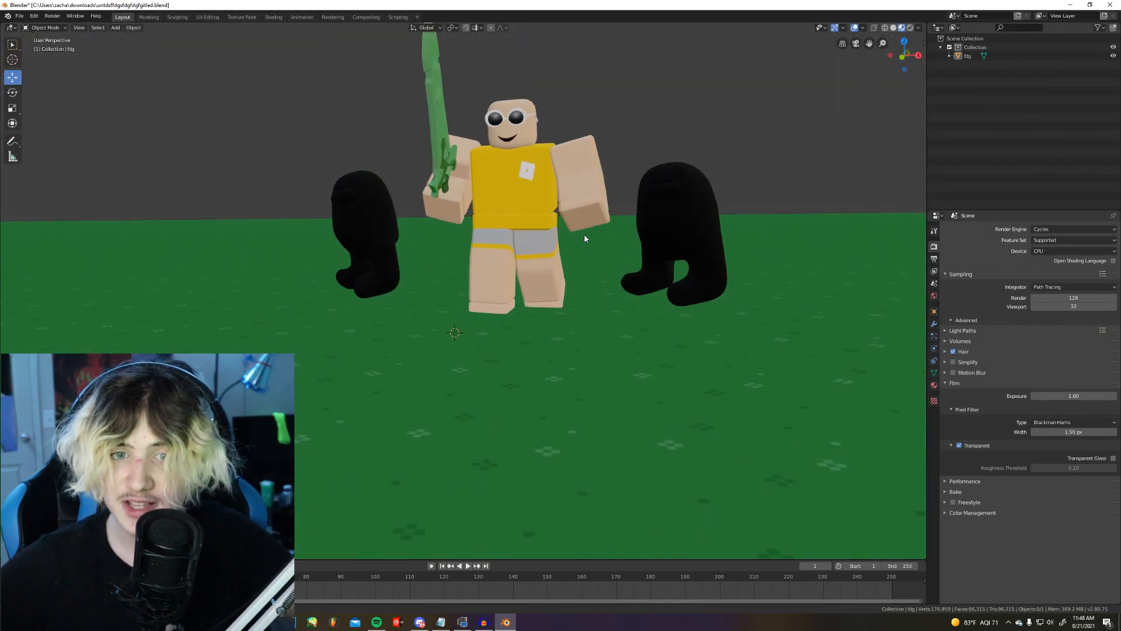
Add an area light to the scene
key(shift+a)
mouse_move(585, 238)
mouse_move(587, 335)
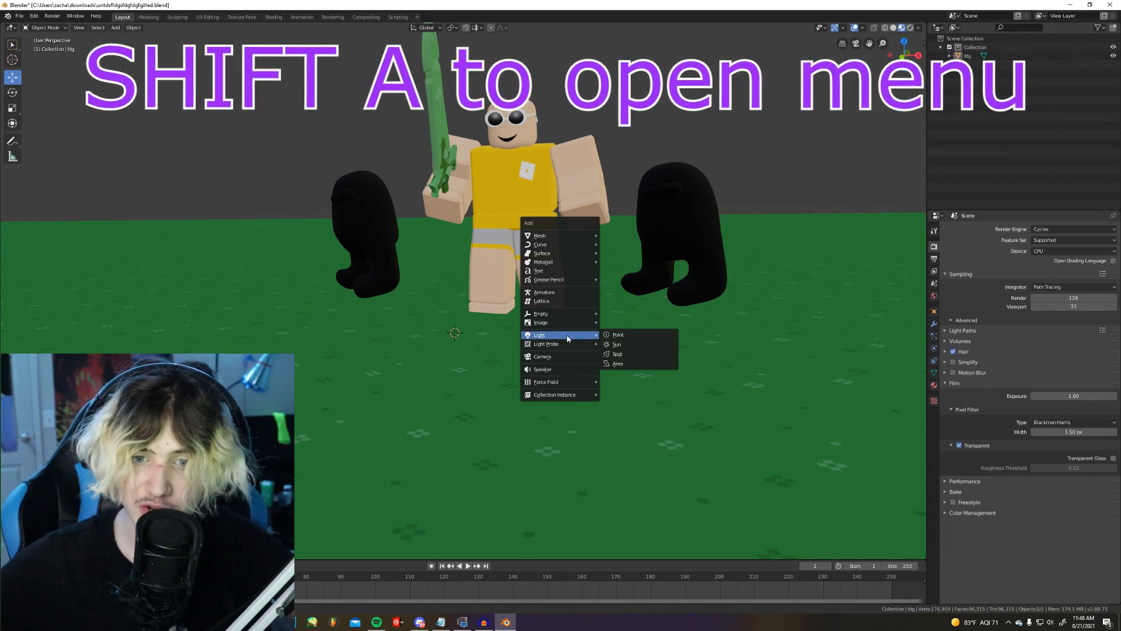
click(618, 364)
Enlarge the area light to span the three figures and raise it above the ground
middle_drag(617, 362, 633, 381)
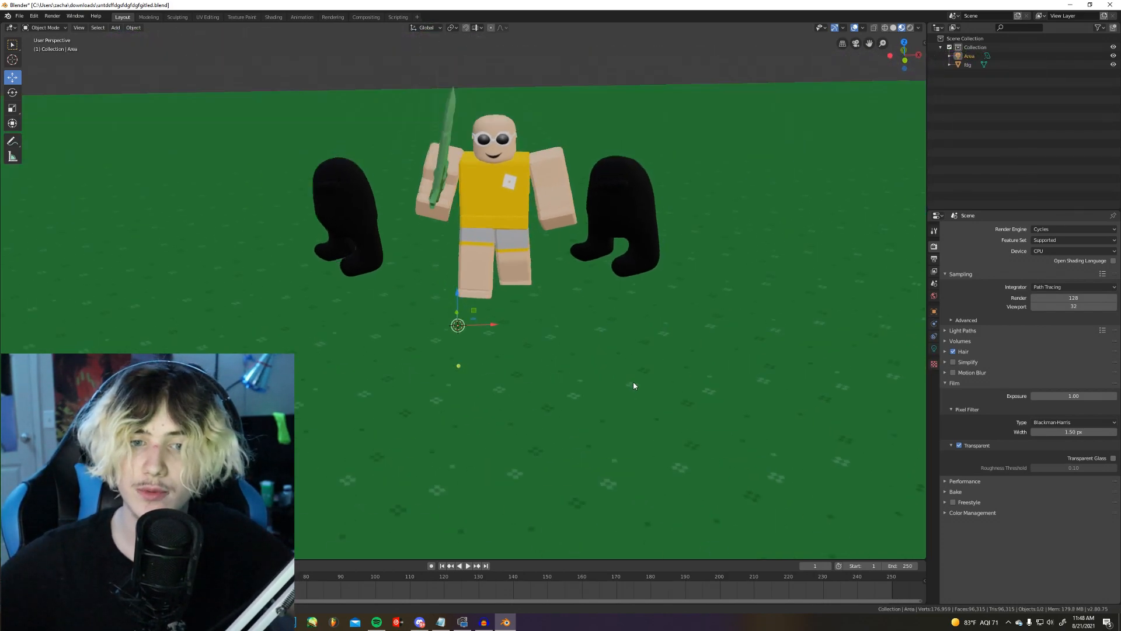
key(s)
click(889, 383)
key(g)
key(z)
click(496, 257)
key(s)
click(540, 205)
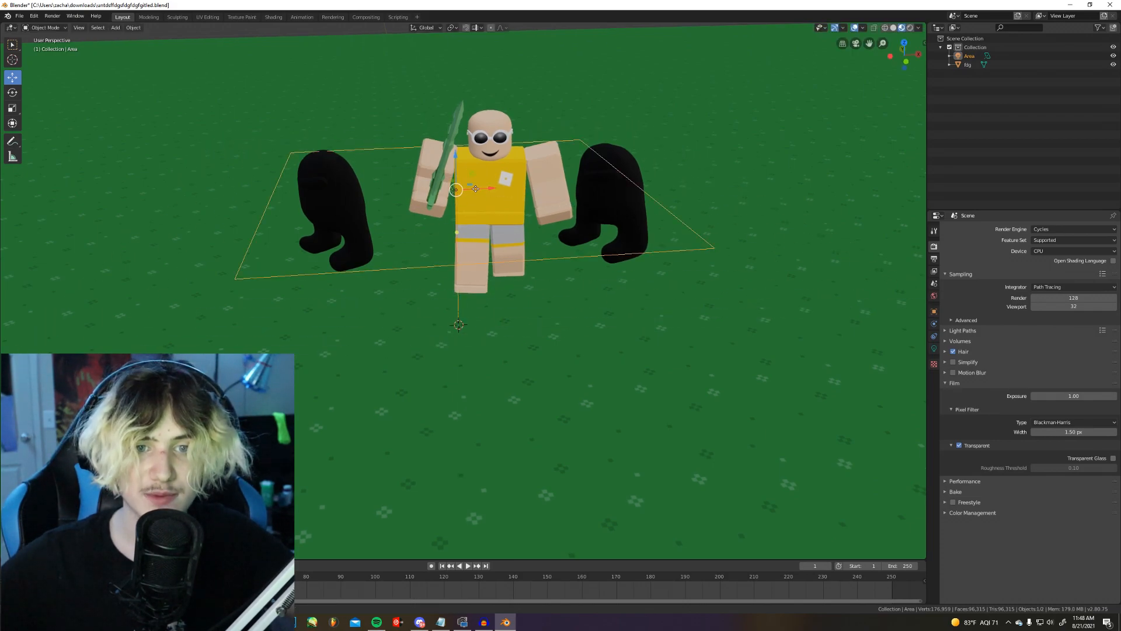
Move the area light to the sword side of the character and rotate it to face the figures
drag(475, 186, 323, 226)
click(12, 93)
middle_drag(71, 108, 309, 185)
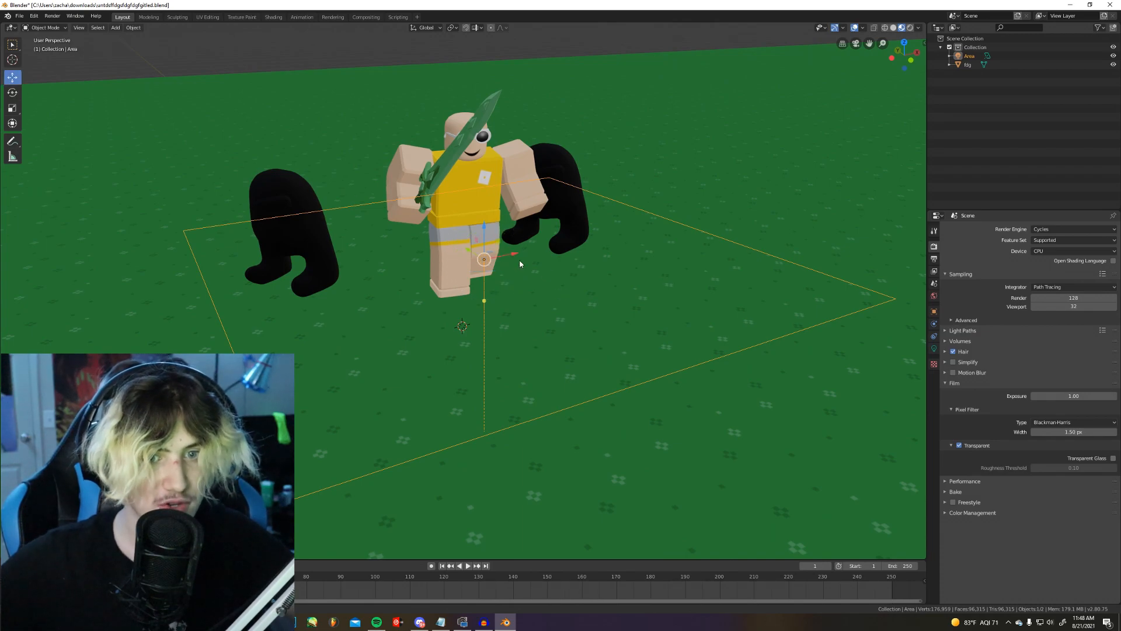
drag(493, 252, 436, 323)
middle_drag(435, 323, 406, 246)
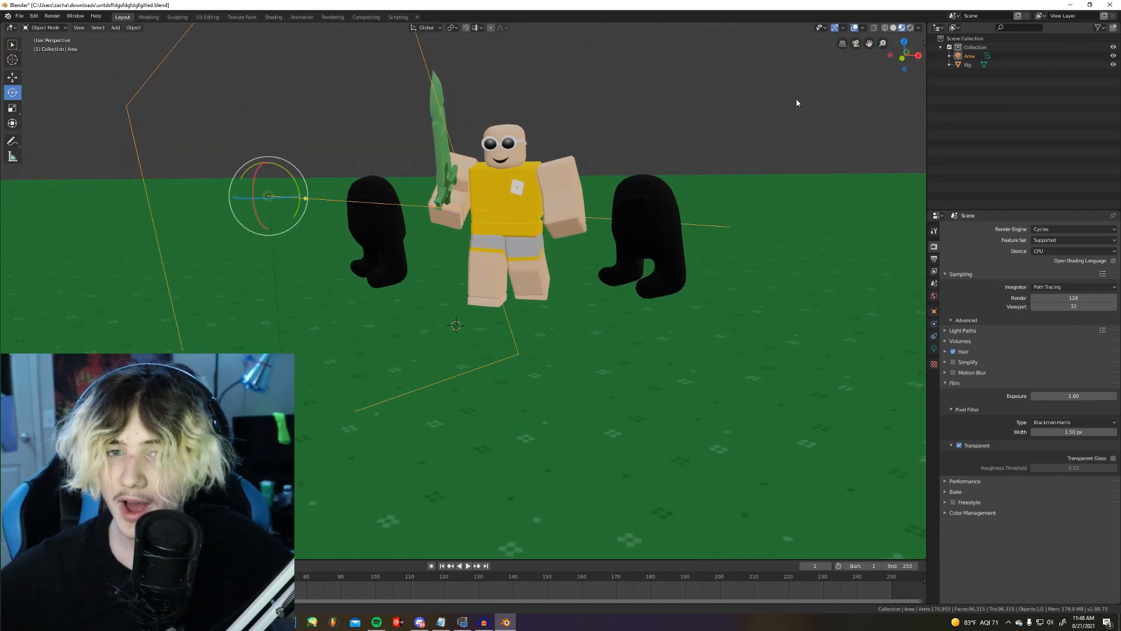
Set the area light's power to 2000 W
click(934, 349)
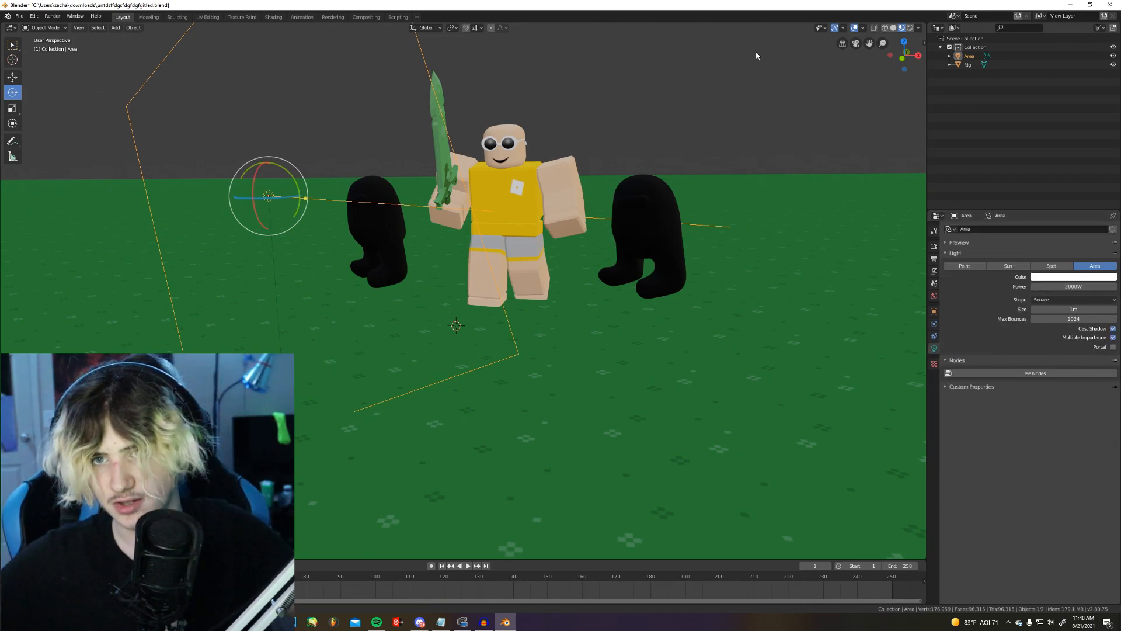
Preview the area light's effect in rendered shading and duplicate the light
key(z)
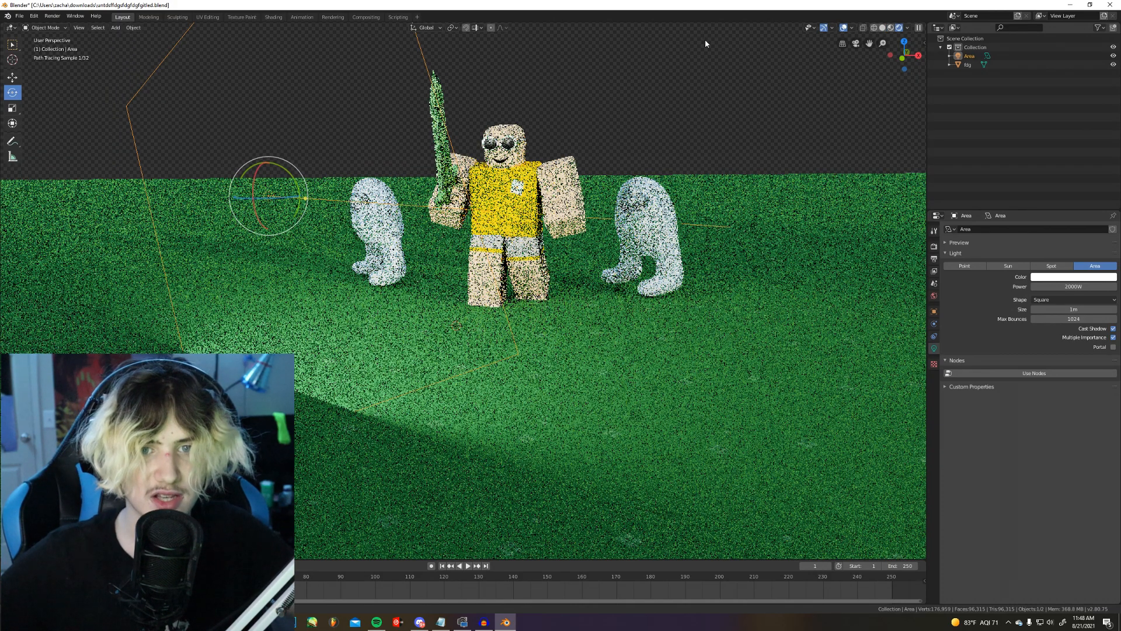
middle_drag(698, 43, 529, 59)
key(ctrl+c)
key(ctrl+v)
key(z)
click(383, 121)
Move the duplicate area light to the empty-handed side of the character and rotate it to face the figures
mouse_move(362, 94)
middle_down()
mouse_move(23, 114)
mouse_move(7, 75)
middle_up()
click(11, 76)
key(z)
click(311, 268)
drag(342, 338, 660, 321)
click(12, 93)
middle_drag(660, 321, 496, 309)
Duplicate the area light again, place the copy behind the character and rotate it toward the figures' backs
key(ctrl+c)
key(ctrl+v)
click(12, 78)
drag(261, 231, 796, 268)
middle_drag(795, 268, 427, 292)
drag(293, 290, 473, 322)
click(11, 93)
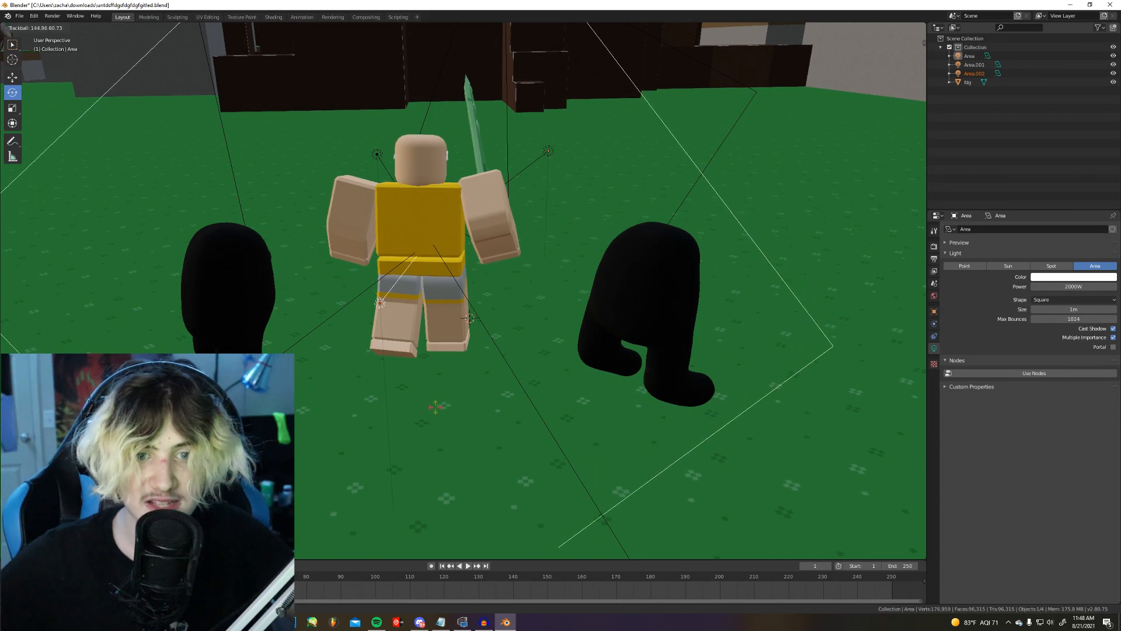
middle_drag(473, 323, 361, 164)
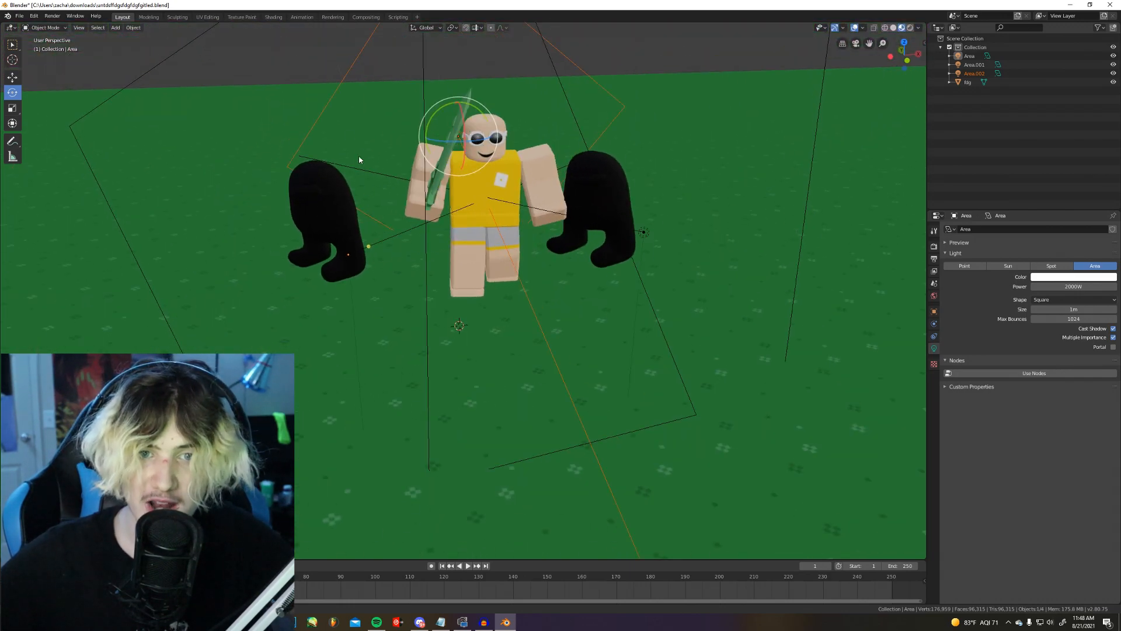
Preview the three-light setup on the figures in rendered shading
key(z)
click(398, 86)
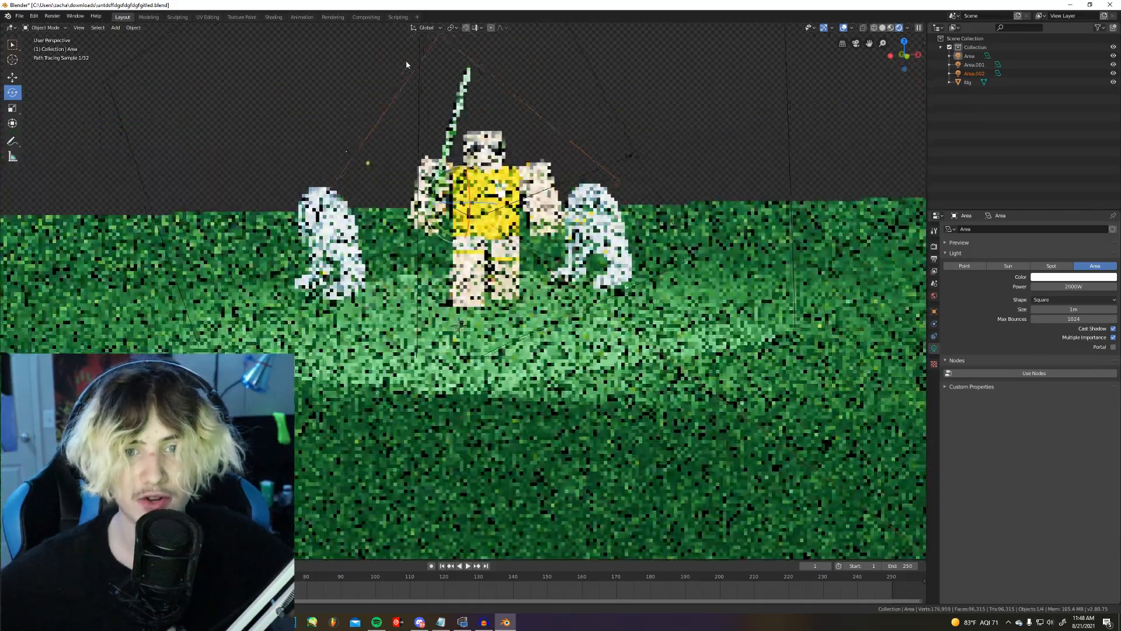
scroll(406, 64, up, 4)
shift+middle_drag(406, 64, 390, 184)
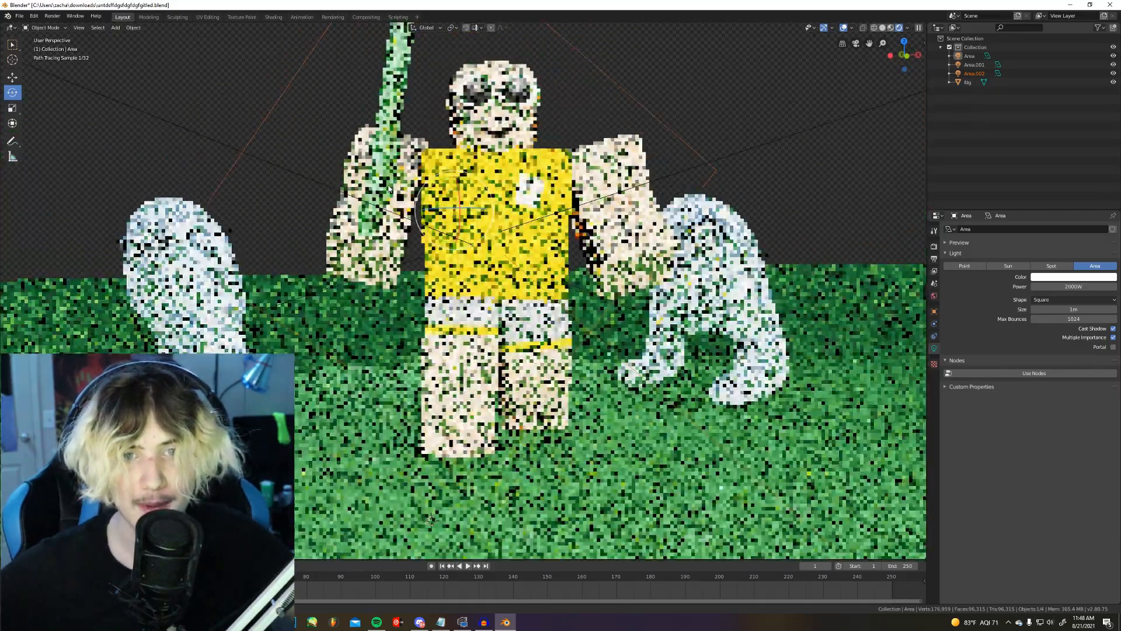
scroll(391, 192, down, 7)
Set the power of the two side area lights to 1000 W each
key(z)
click(386, 243)
click(399, 264)
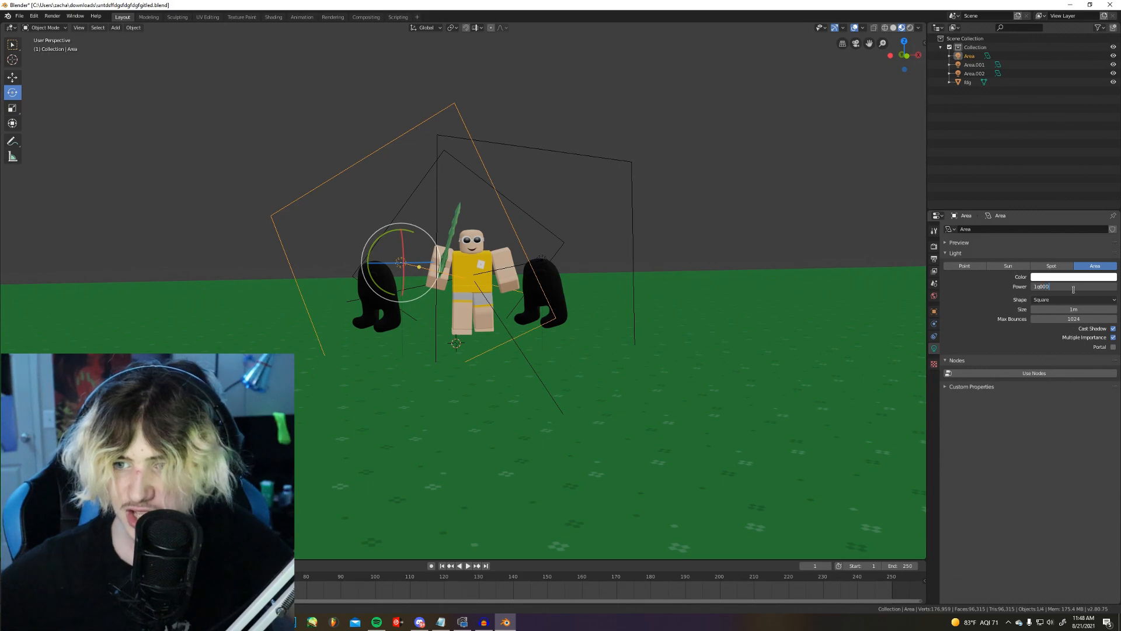
key(Return)
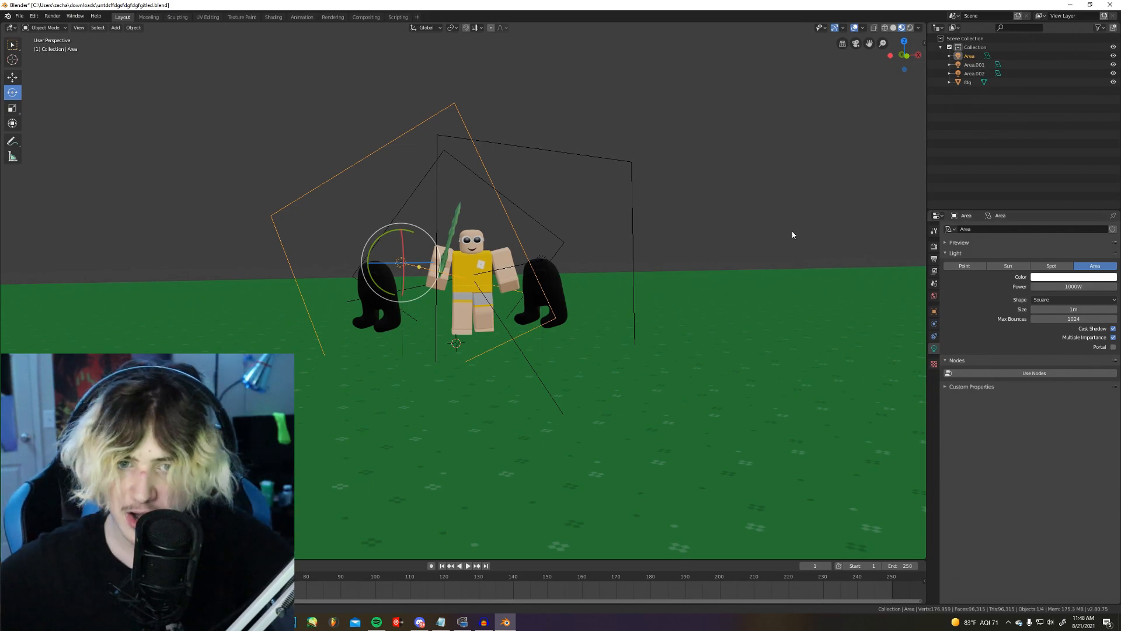
Examine the reduced lighting on the character and the two side figures in rendered shading
key(z)
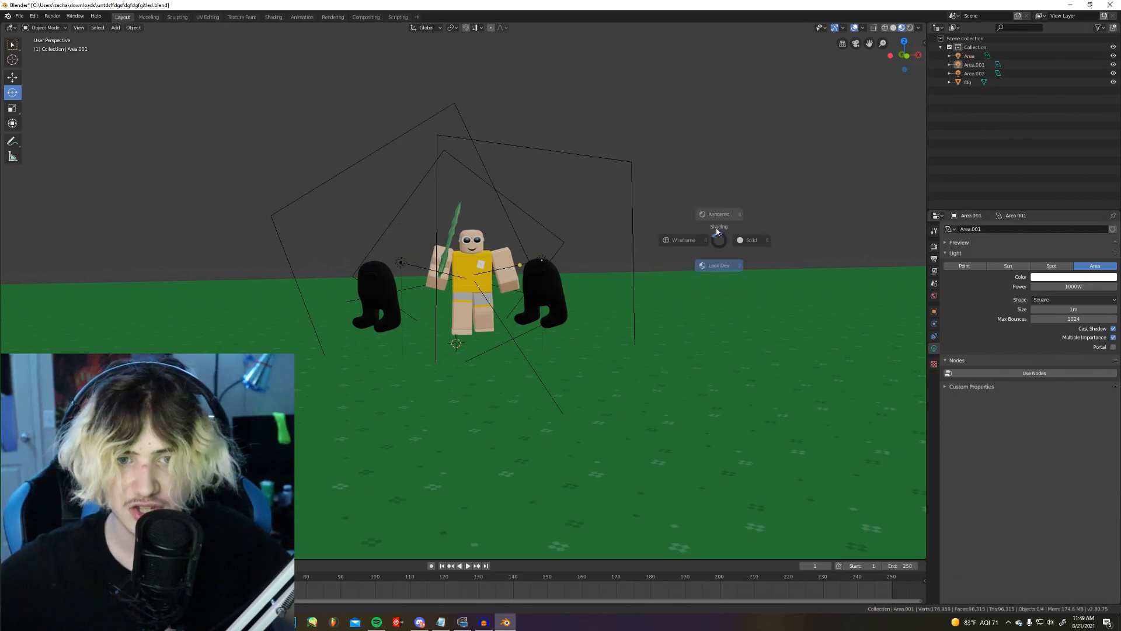
click(717, 214)
scroll(622, 222, up, 6)
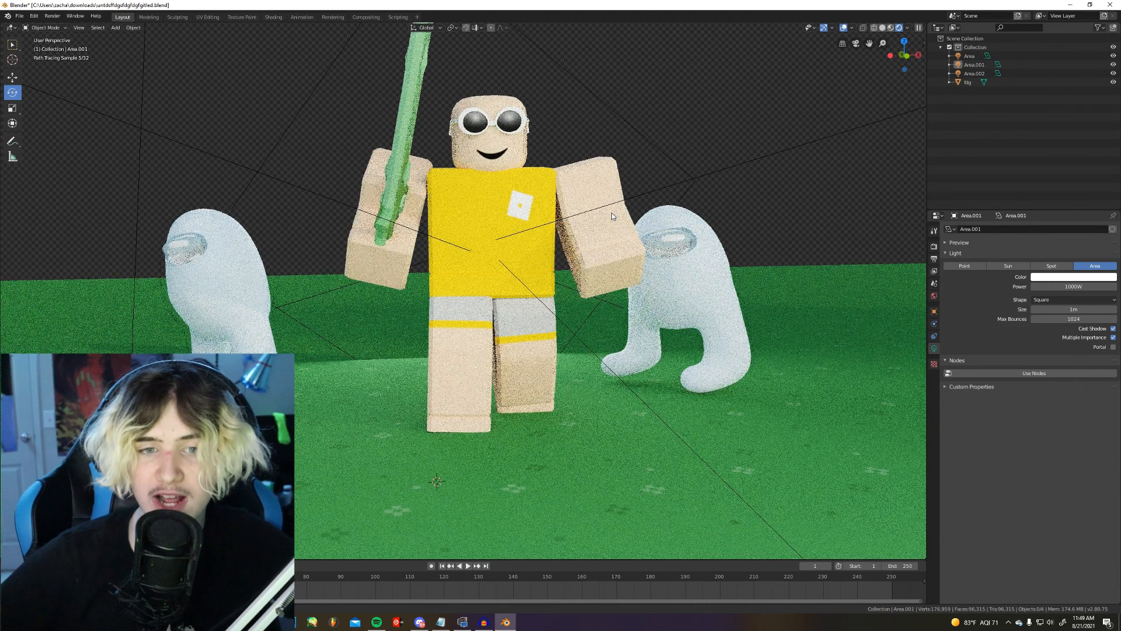
scroll(609, 219, down, 5)
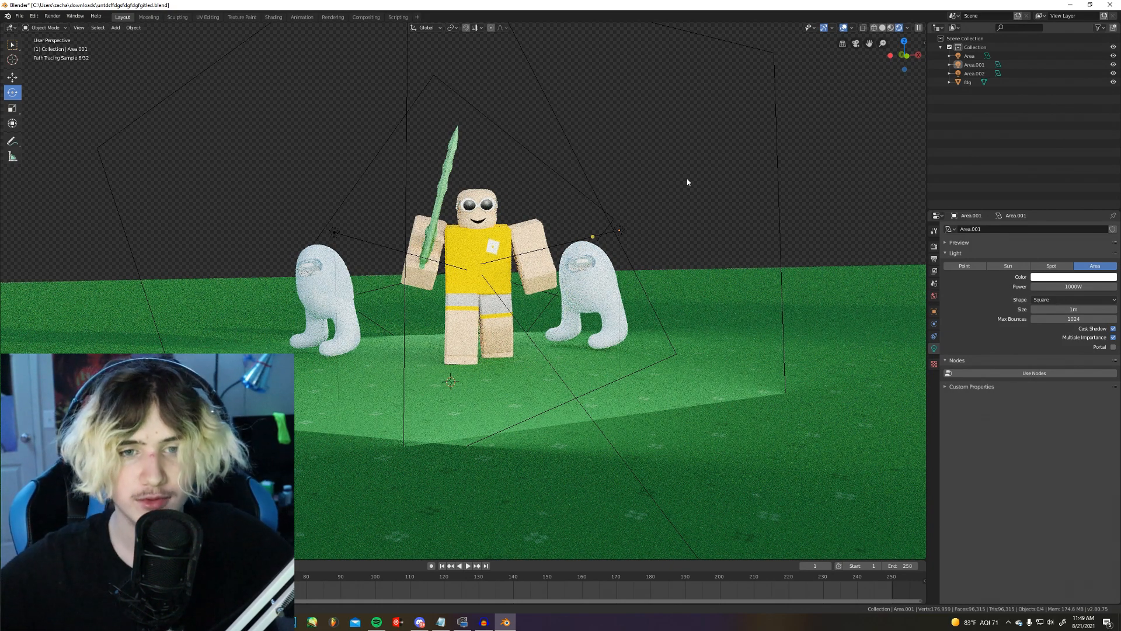
Add a camera to the scene and enlarge it
key(z)
scroll(504, 335, down, 5)
key(shift+a)
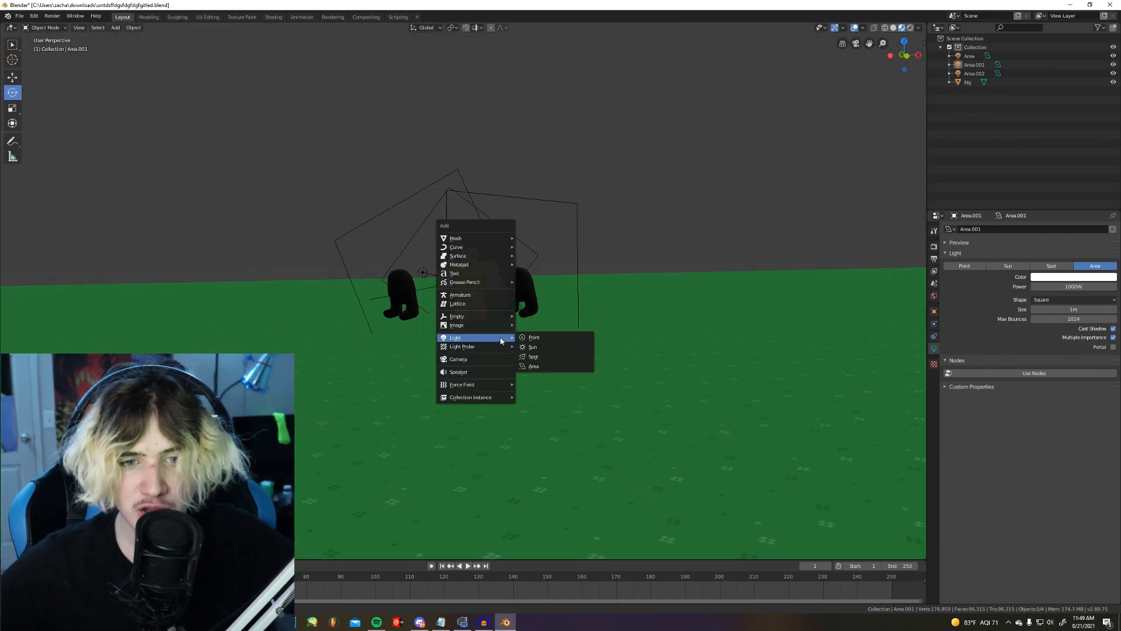
click(489, 356)
middle_drag(493, 352, 534, 372)
key(s)
click(659, 356)
Move the camera out in front of the figures and look through it
drag(463, 293, 674, 306)
middle_drag(648, 330, 552, 304)
scroll(549, 302, up, 4)
scroll(439, 210, down, 4)
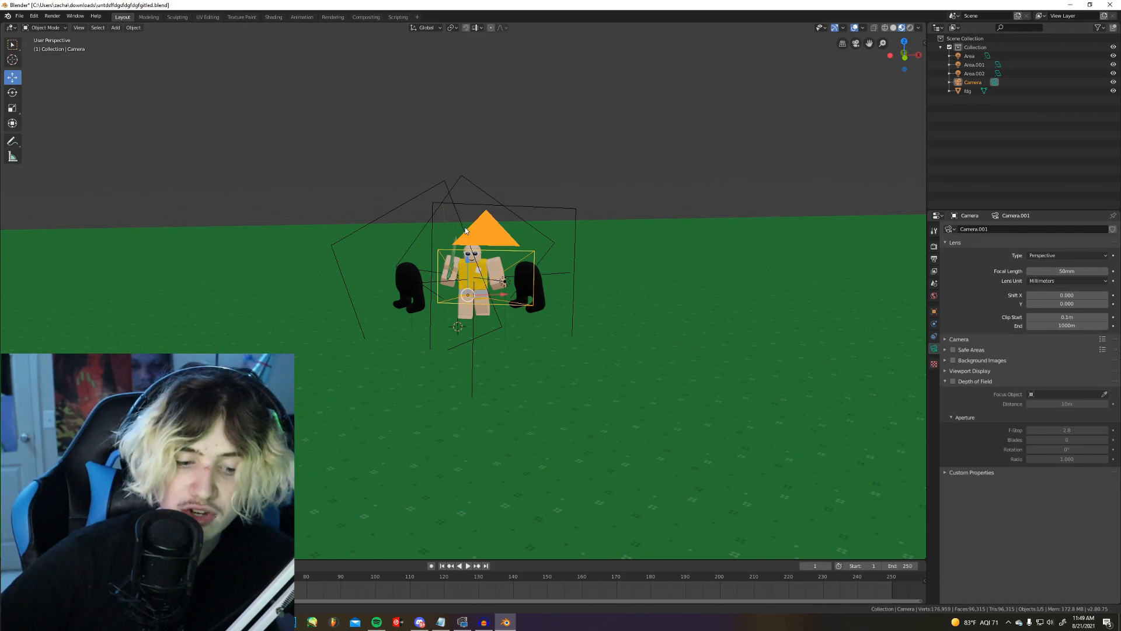
key(Num_Lock)
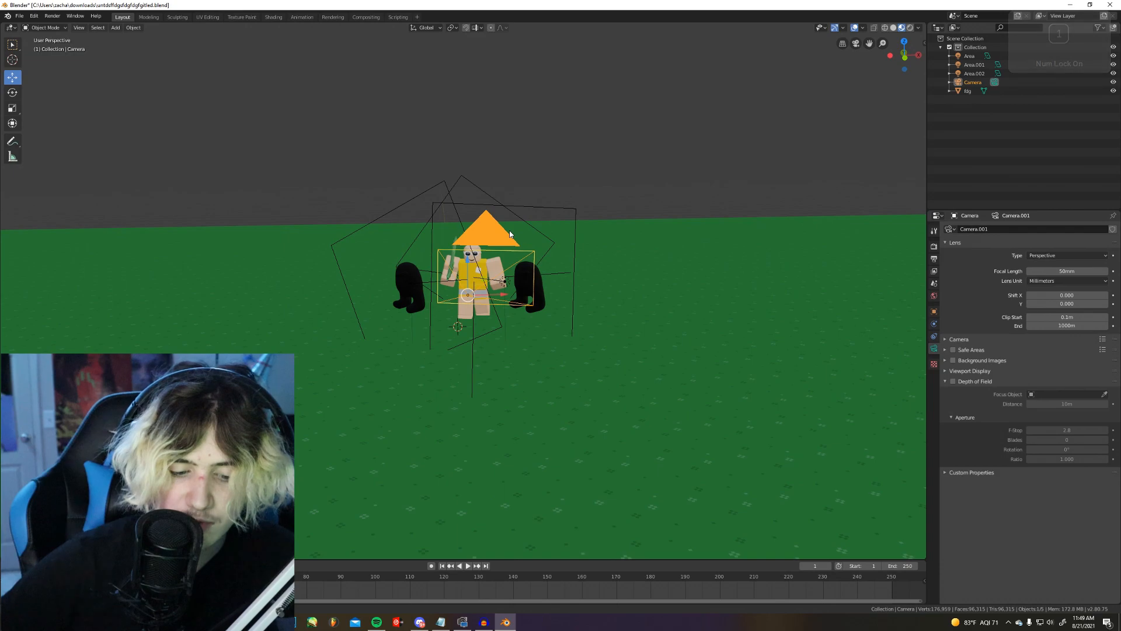
scroll(509, 232, up, 4)
key(KP_0)
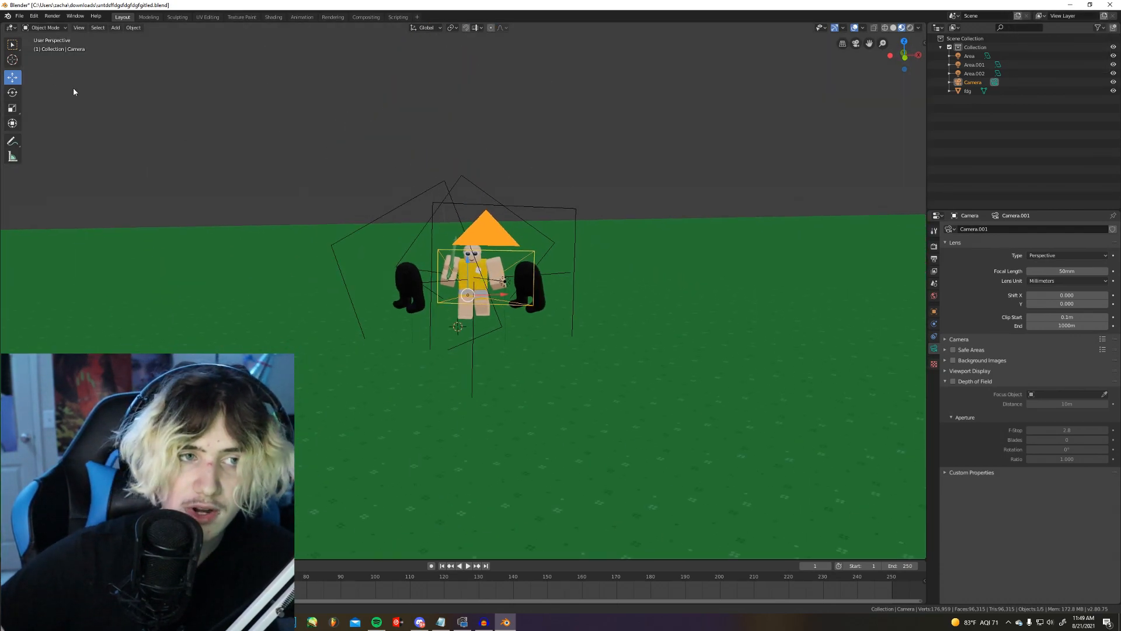
Lower the camera and turn it slightly toward the sword side of the figures
middle_drag(462, 283, 514, 379)
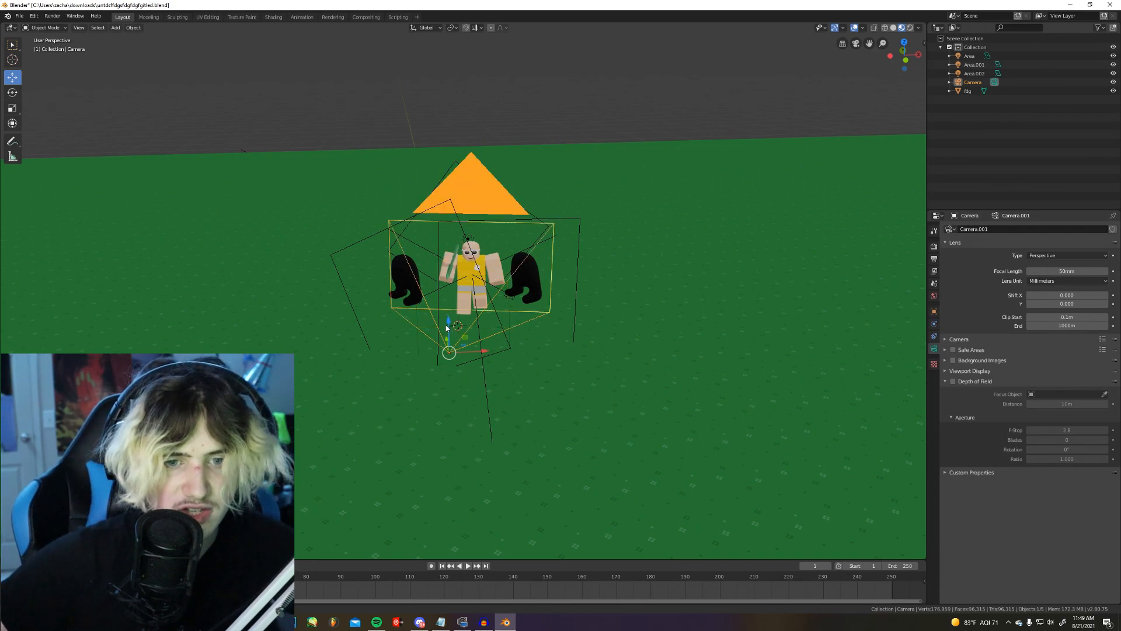
drag(446, 325, 442, 353)
key(KP_0)
scroll(437, 356, up, 2)
key(KP_0)
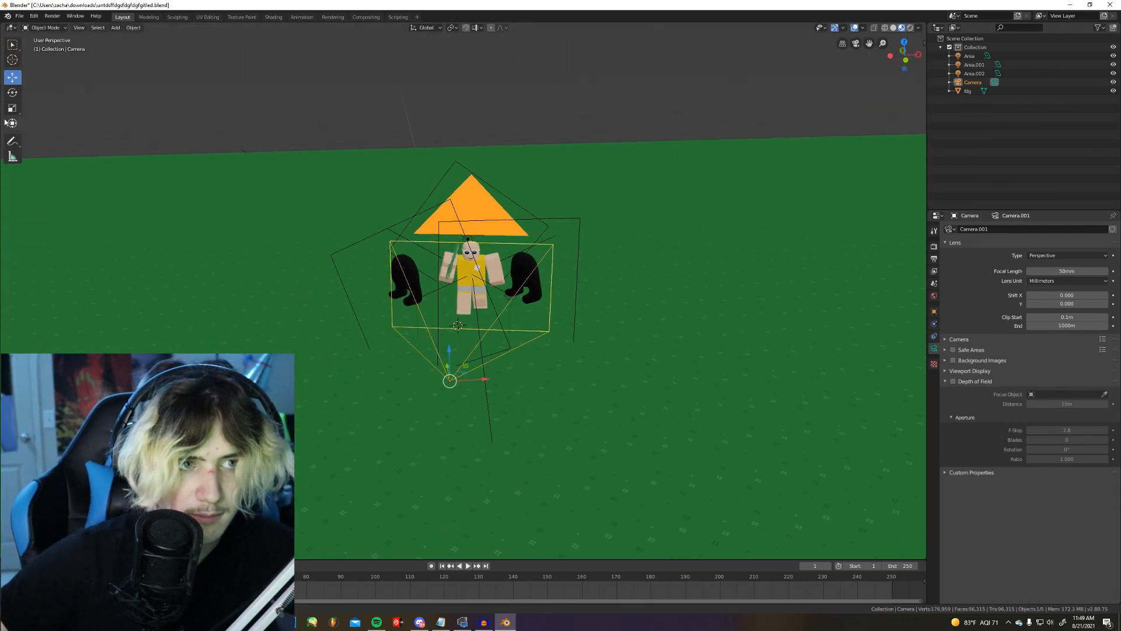
click(12, 92)
drag(436, 395, 310, 321)
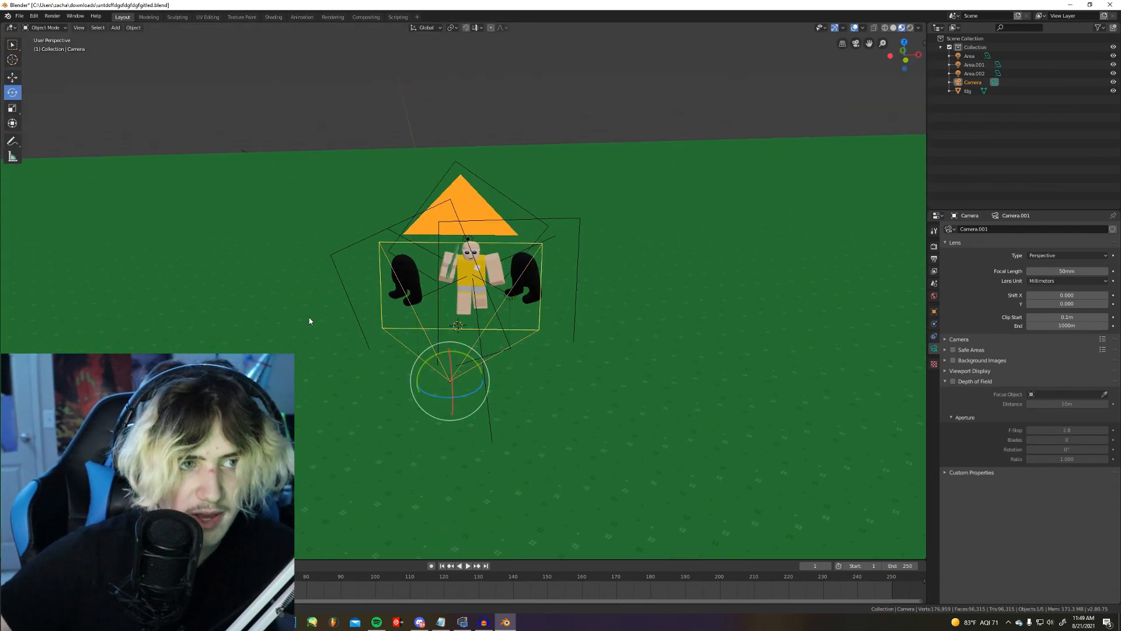
Lower the camera slightly more and check the framing through it
click(12, 77)
middle_drag(374, 356, 337, 327)
scroll(335, 341, up, 4)
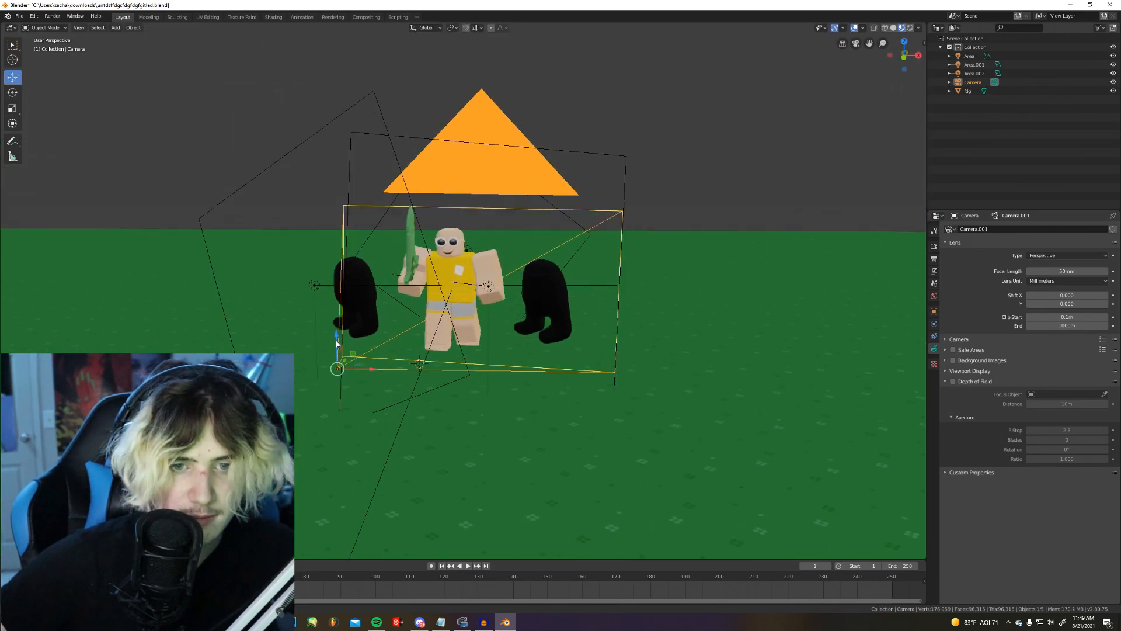
scroll(354, 360, down, 5)
key(KP_0)
key(KP_0)
drag(308, 335, 308, 349)
key(KP_0)
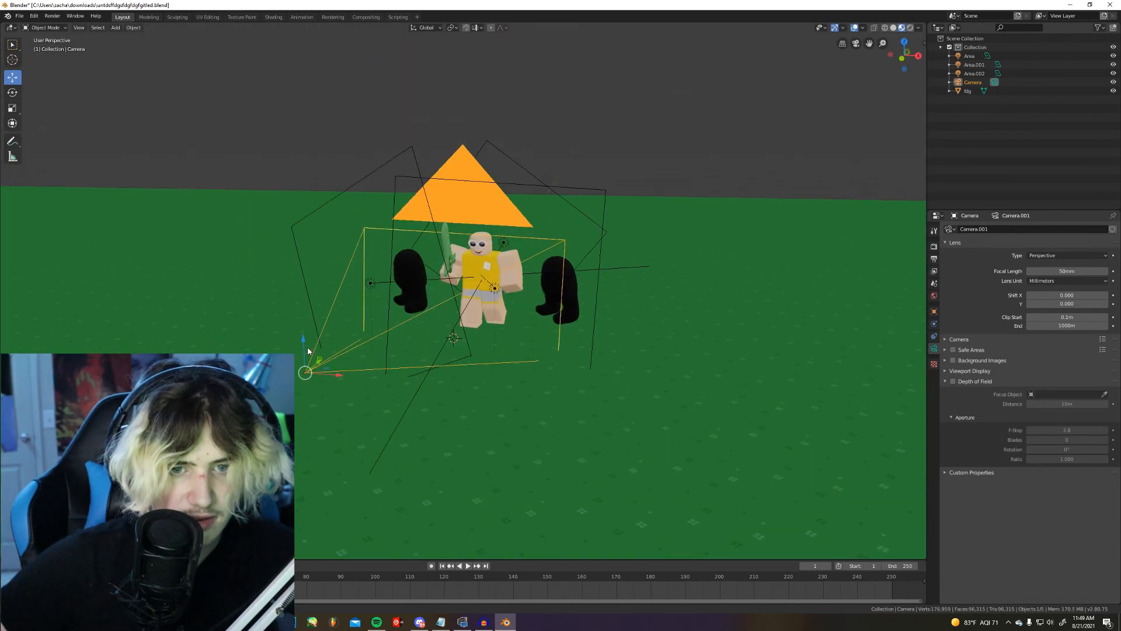
Rotate the camera slightly to refine how it frames the figures
key(KP_0)
click(12, 92)
middle_drag(215, 193, 474, 314)
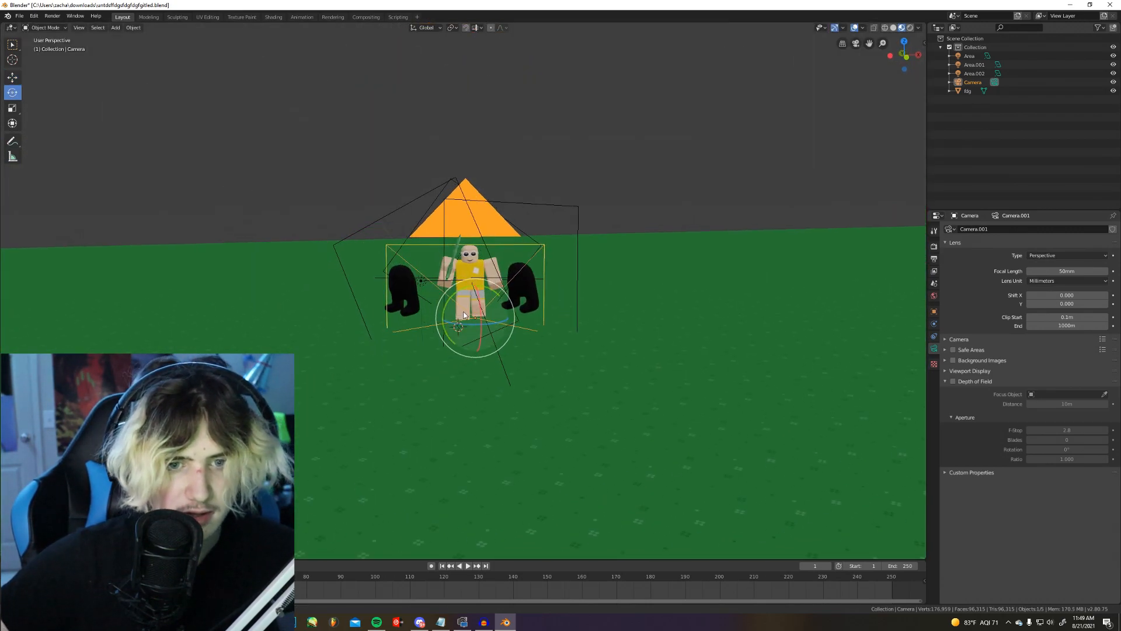
drag(473, 311, 474, 314)
Move the camera closer to the figures and adjust its height so the character fills the frame
click(12, 77)
middle_drag(296, 238, 314, 285)
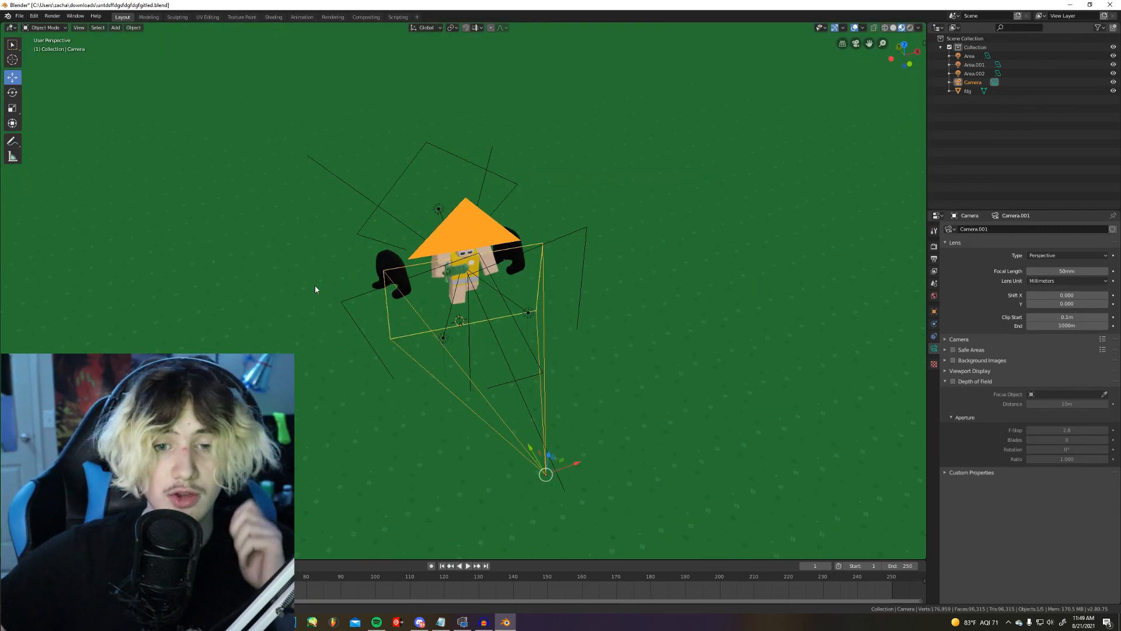
drag(554, 456, 539, 426)
key(KP_0)
key(KP_0)
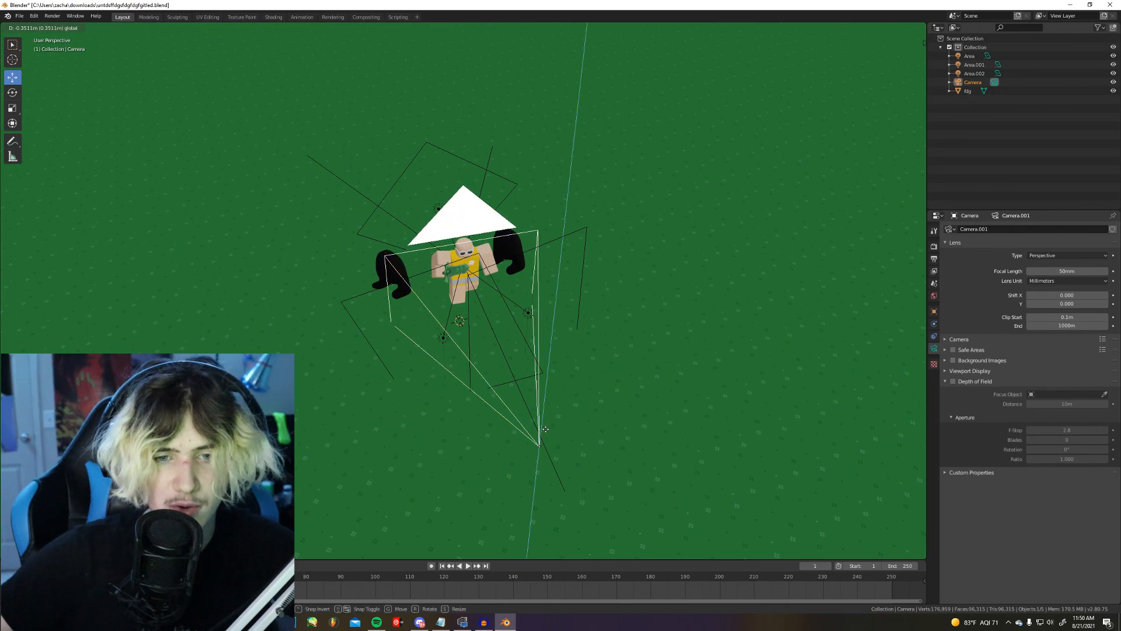
key(KP_0)
key(KP_0)
key(KP_0)
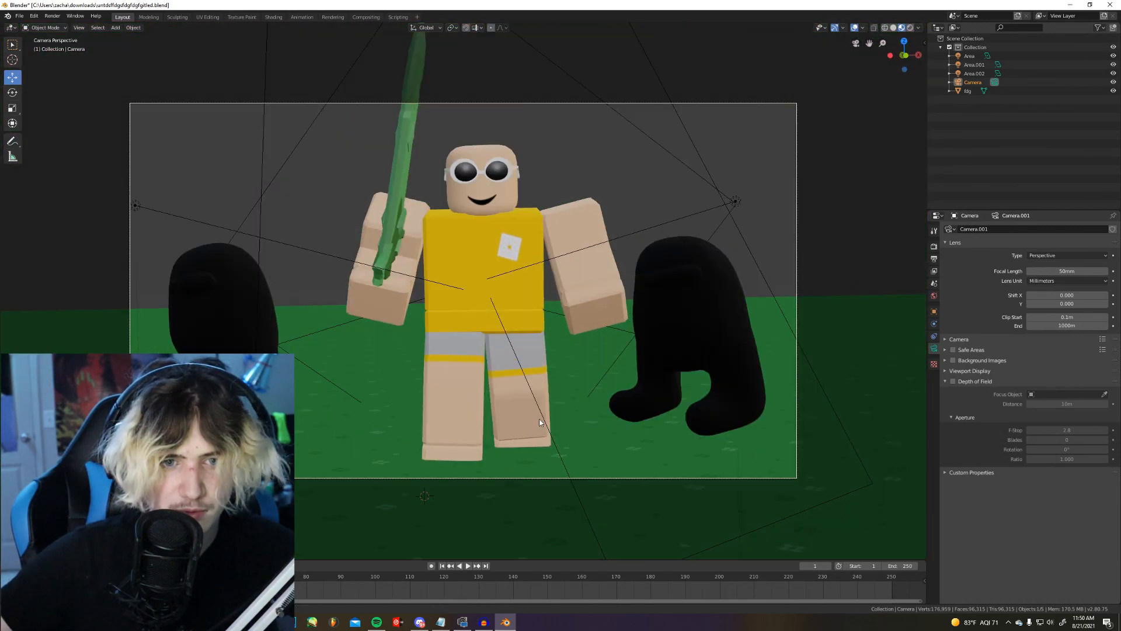
Shift the camera slightly sideways to centre the character in the frame
scroll(539, 421, up, 3)
scroll(527, 409, down, 8)
scroll(524, 403, up, 6)
scroll(521, 397, down, 3)
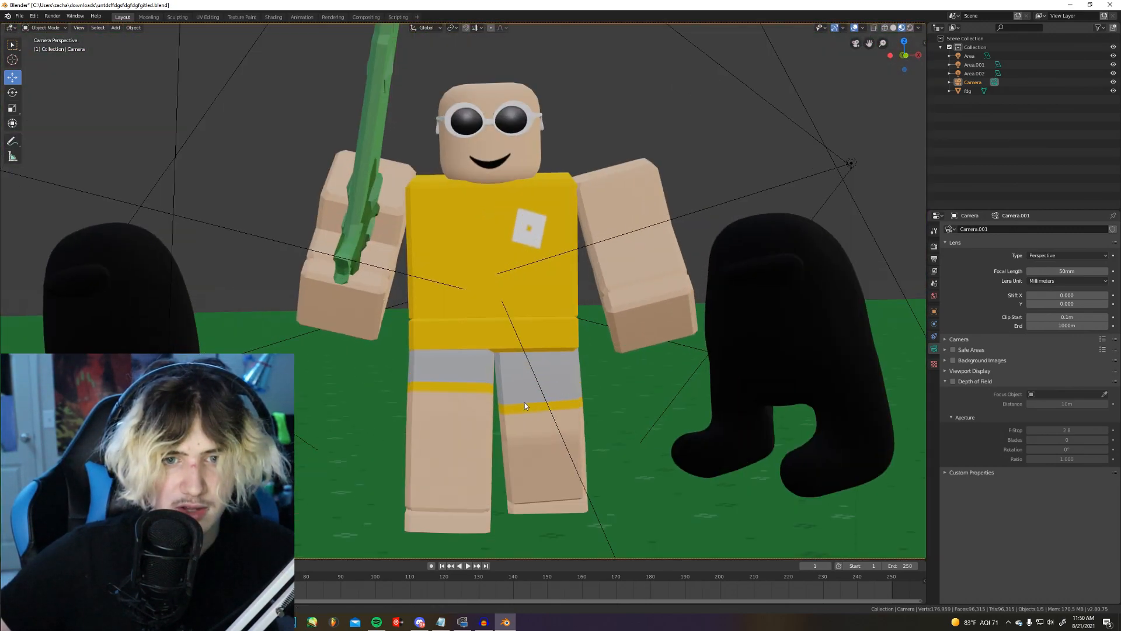
scroll(520, 394, up, 2)
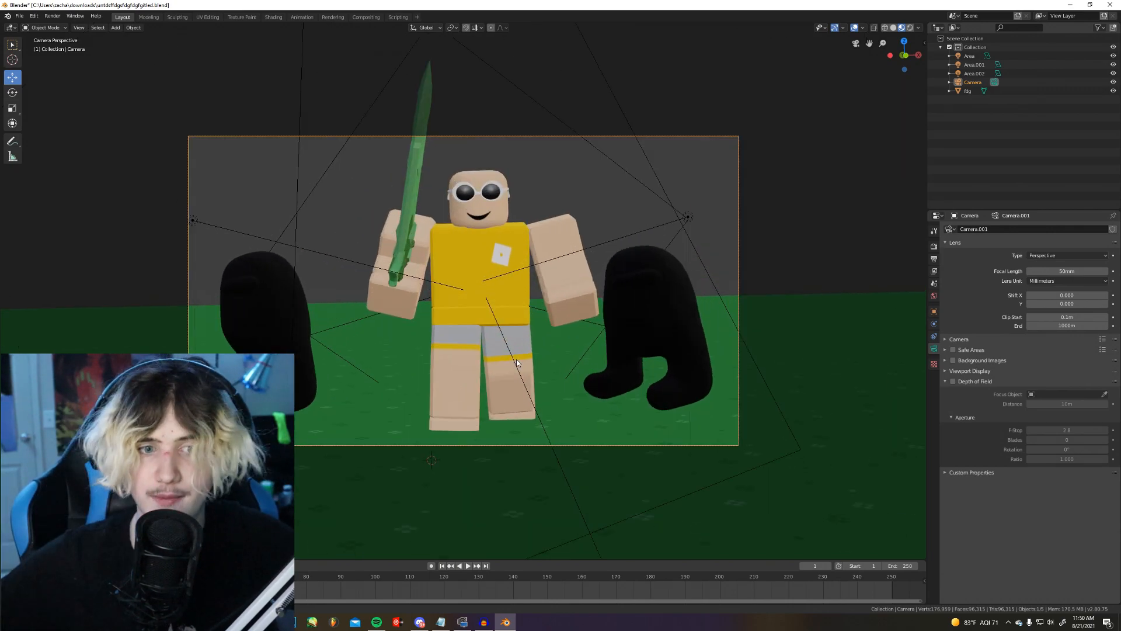
key(KP_0)
key(KP_0)
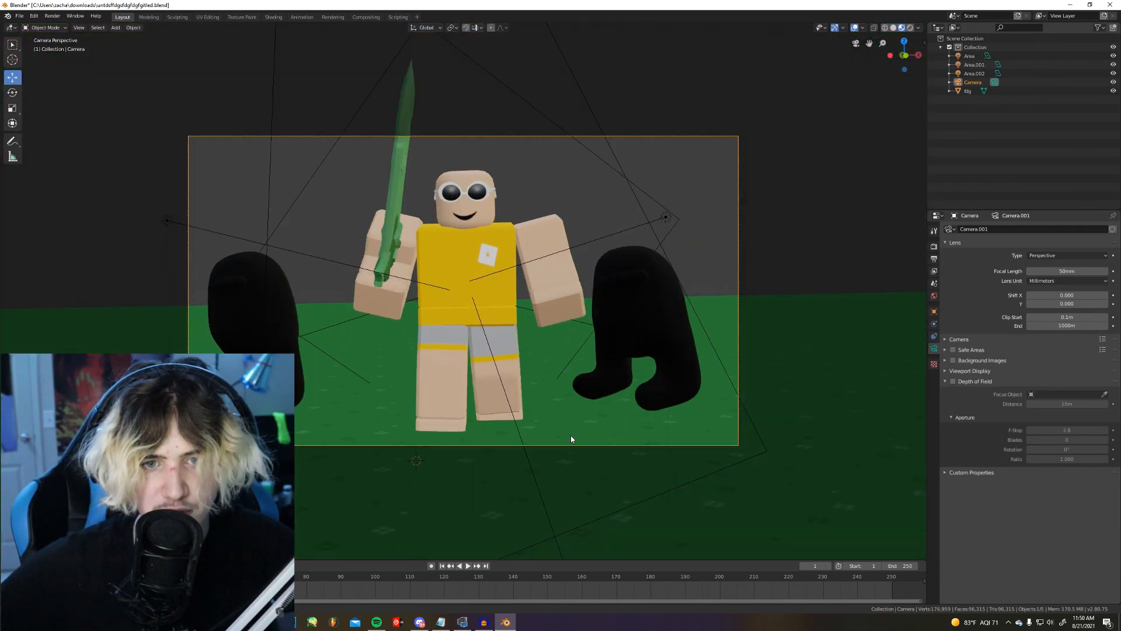
Preview the camera view in rendered shading, return to Look Dev shading and save the file
key(z)
click(532, 201)
key(ctrl+s)
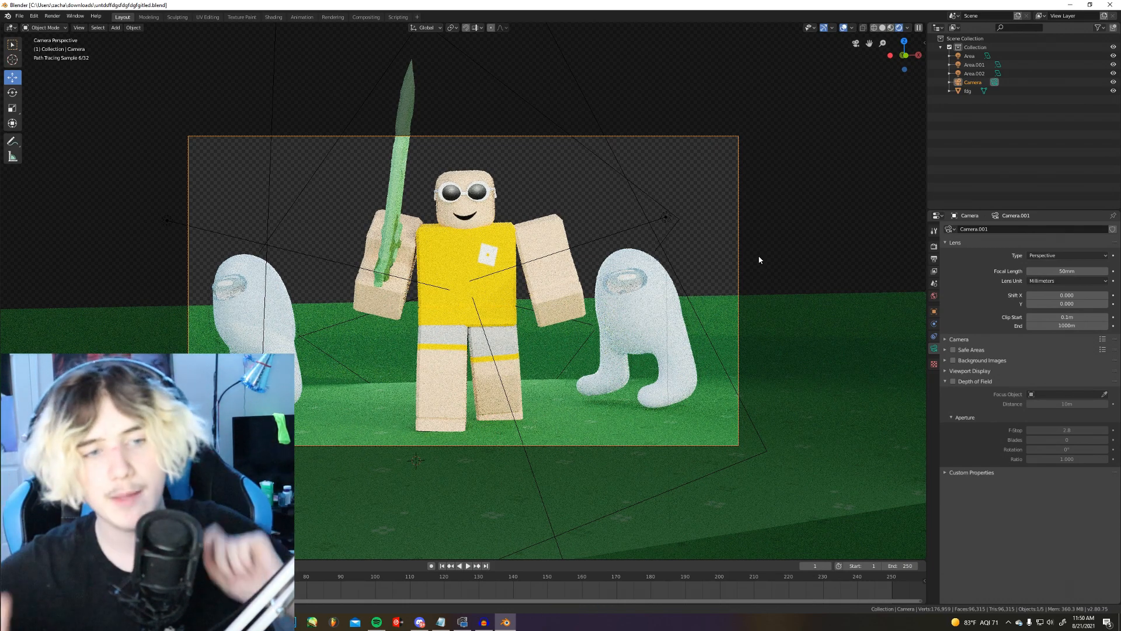
key(z)
click(614, 363)
key(ctrl+s)
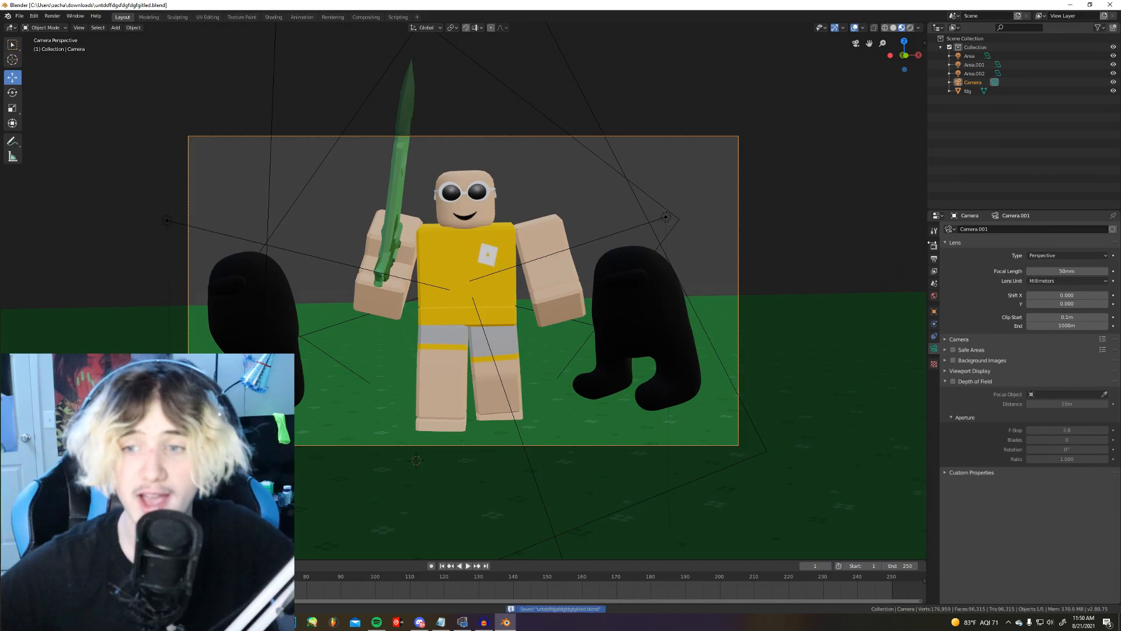
Set the Cycles render samples to 1000
click(933, 246)
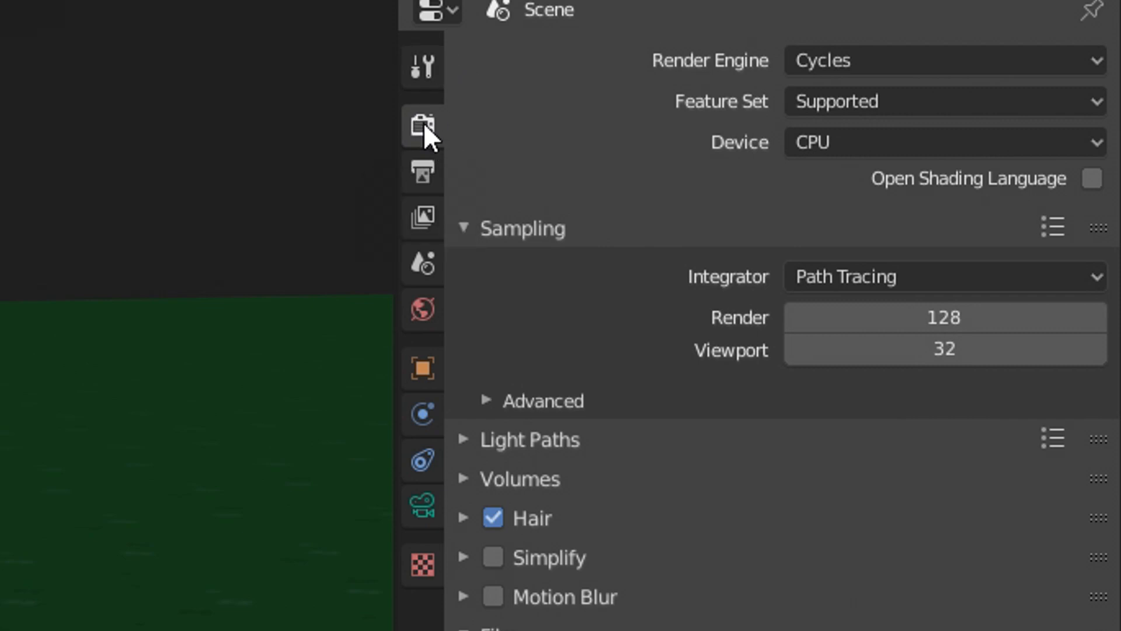
click(955, 317)
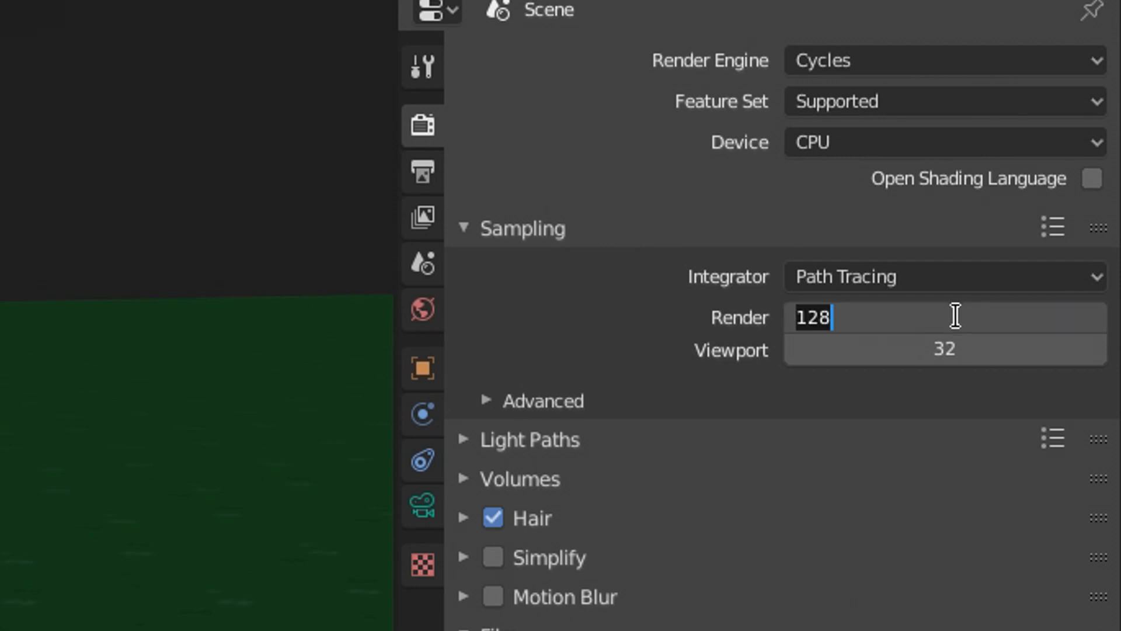
text(1000)
key(Return)
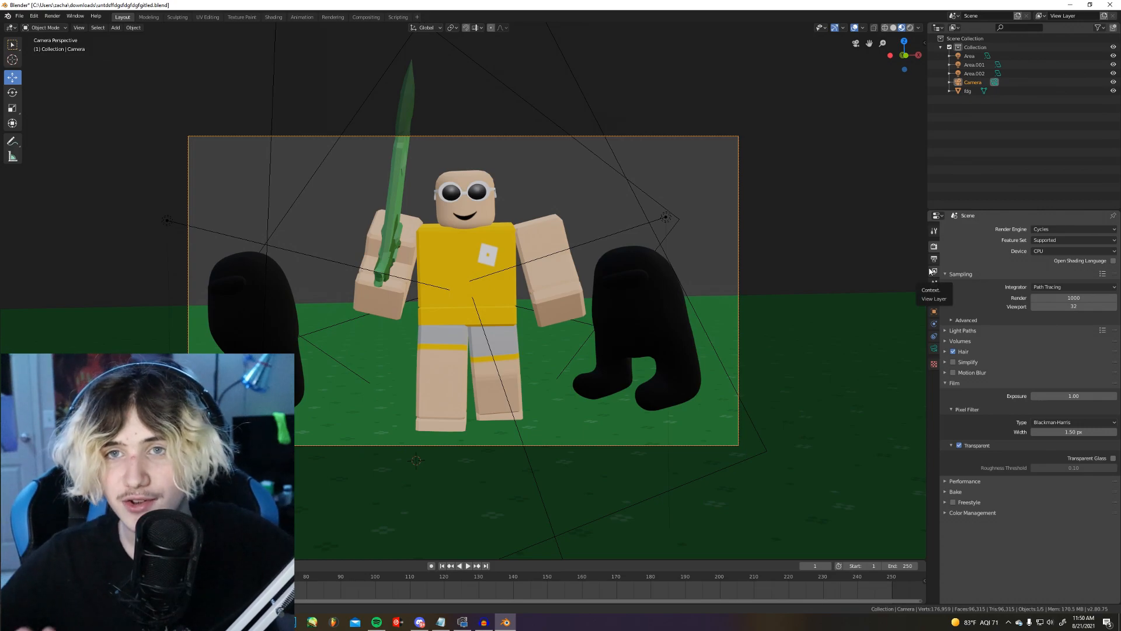
click(934, 295)
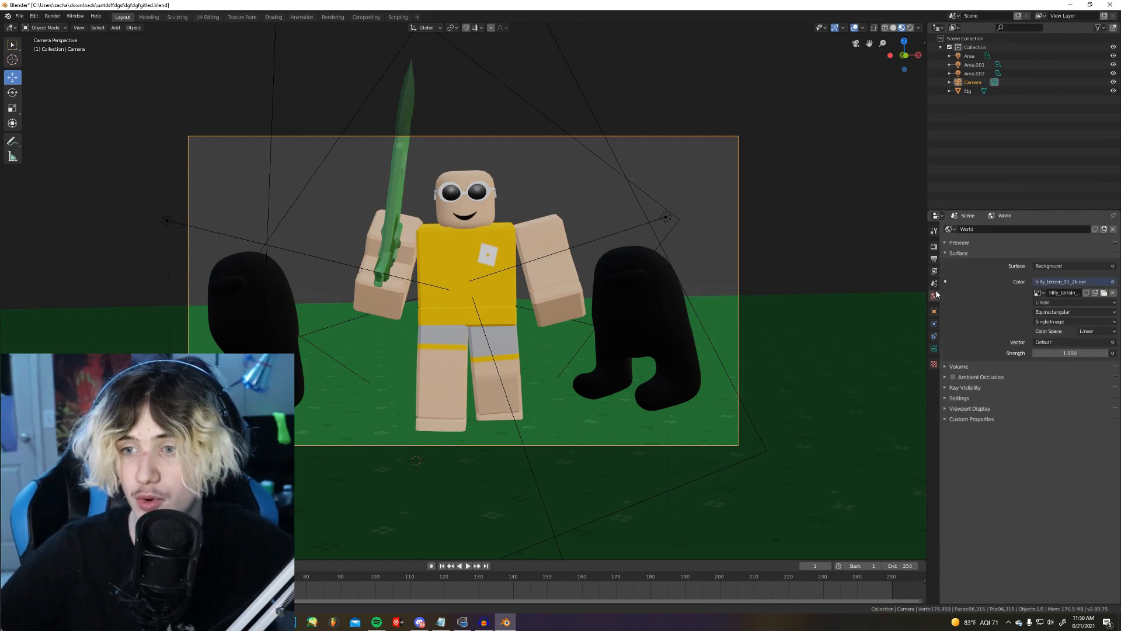
click(933, 272)
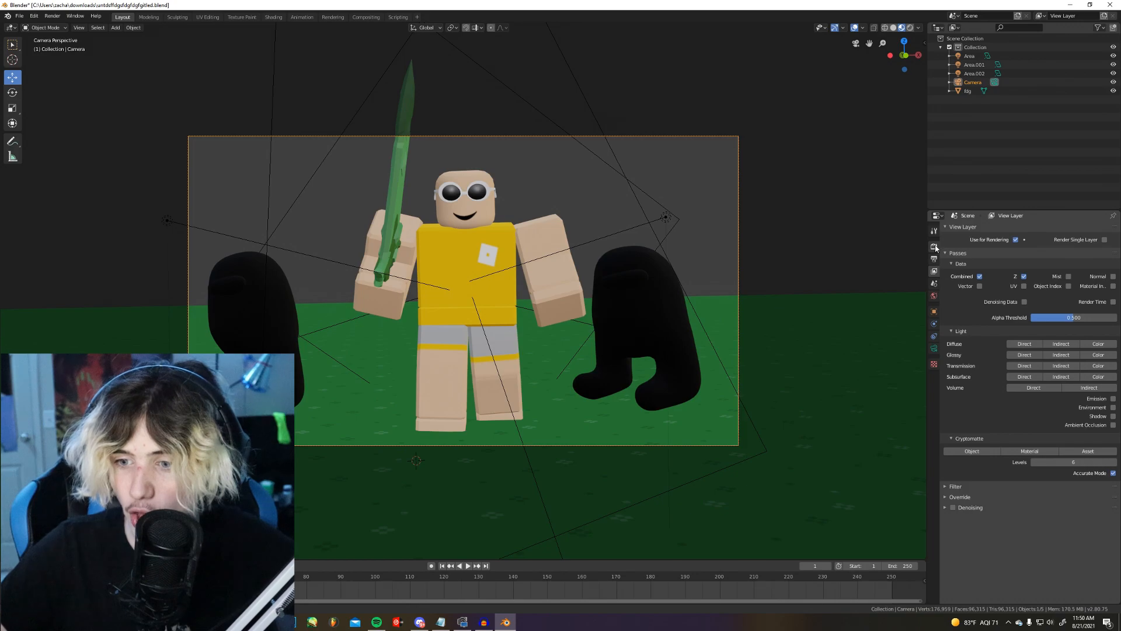
click(933, 246)
key(z)
click(720, 183)
key(z)
click(719, 234)
Save the file and start rendering the image
key(ctrl+s)
click(59, 21)
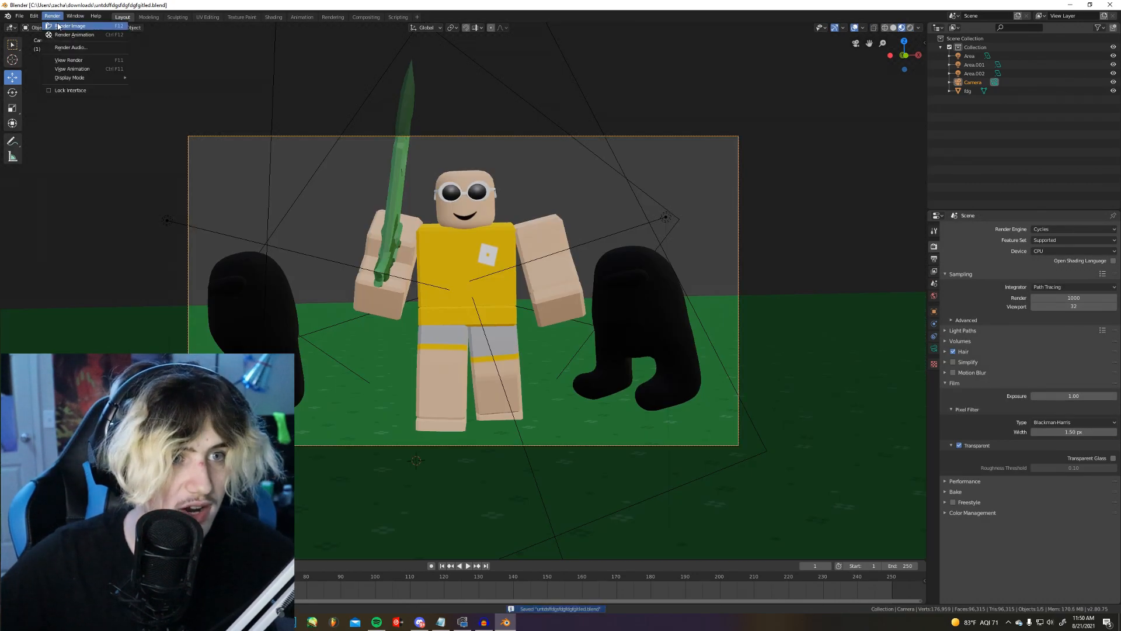
click(59, 26)
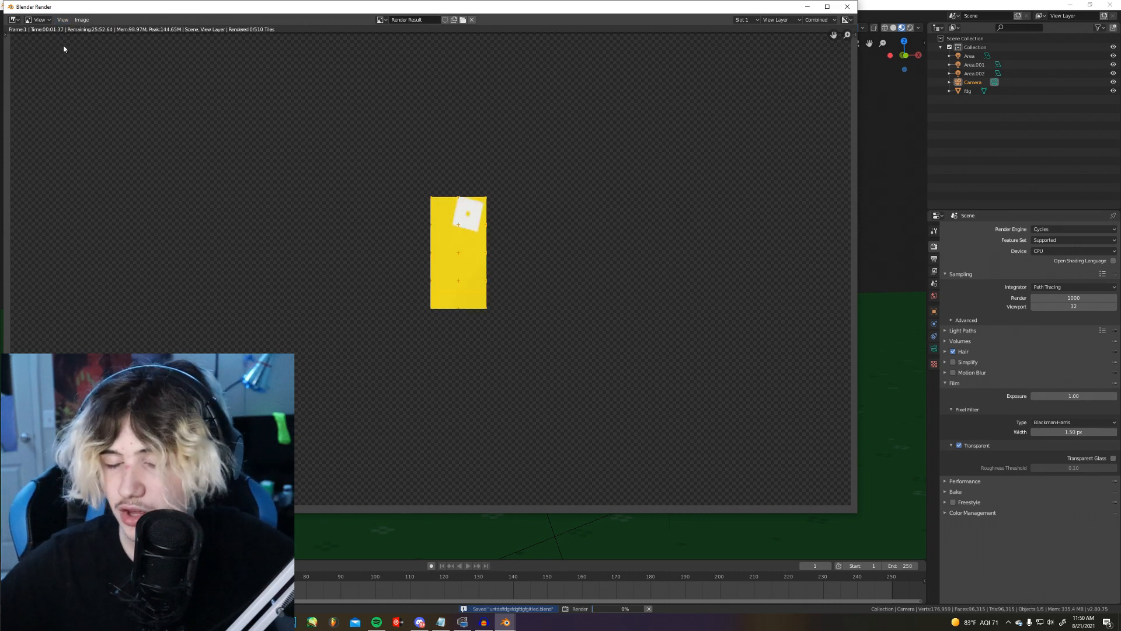
Save the finished render as kijo9p=-tesdrwdyfrgh.png in the downloads folder and close the render window
scroll(405, 268, down, 6)
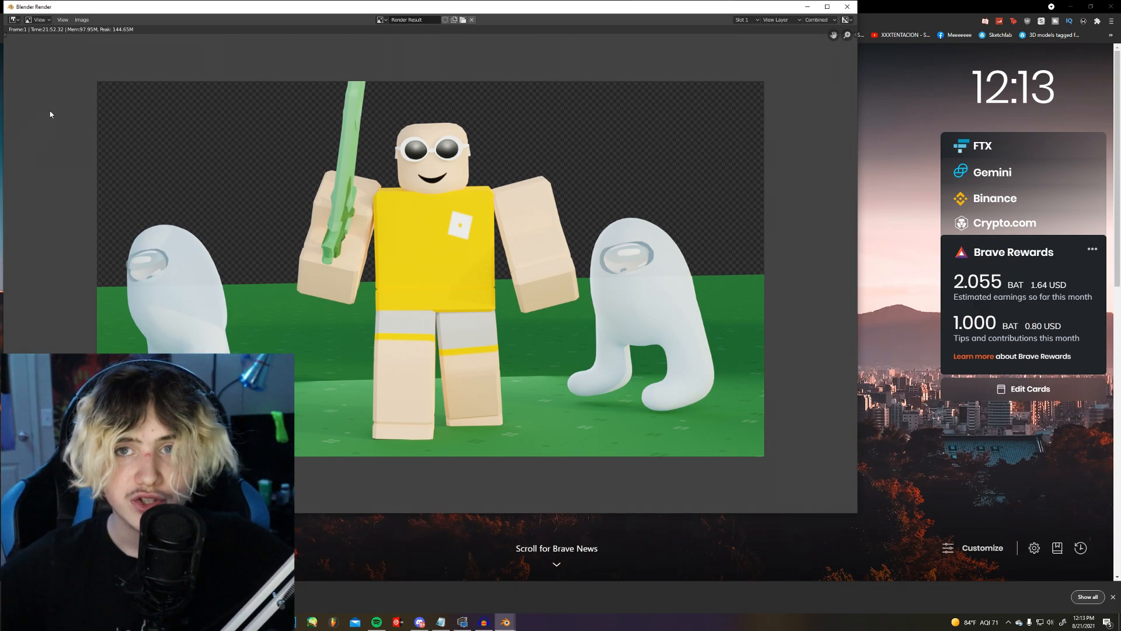
click(76, 20)
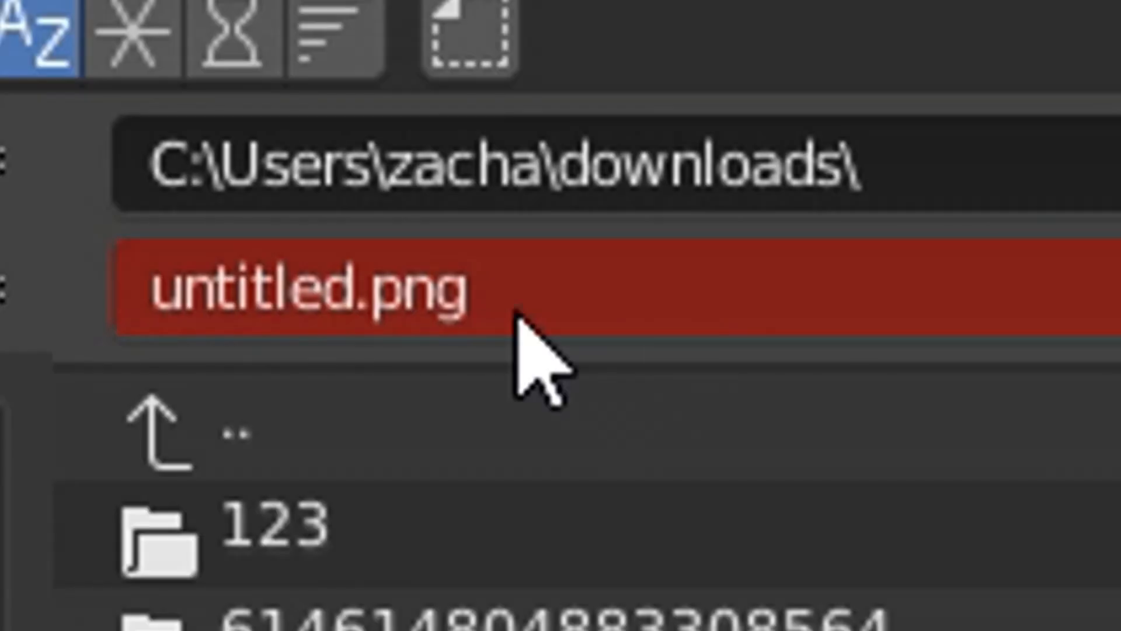
click(315, 327)
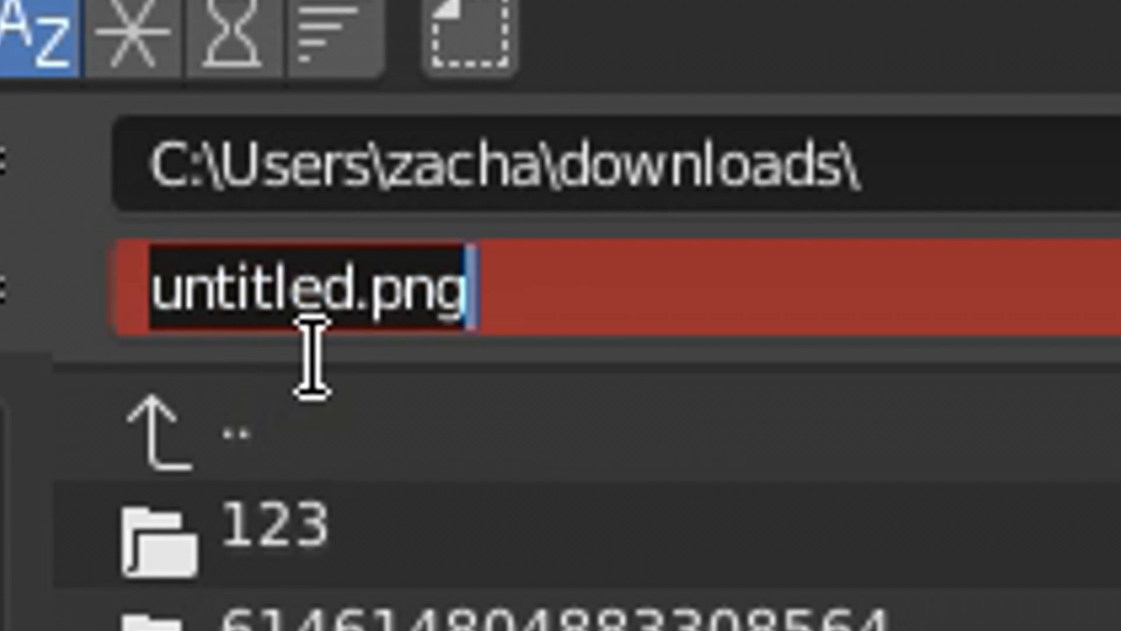
click(358, 344)
key(ctrl+BackSpace)
text(kijo9p=-tesdrwdyfrgh)
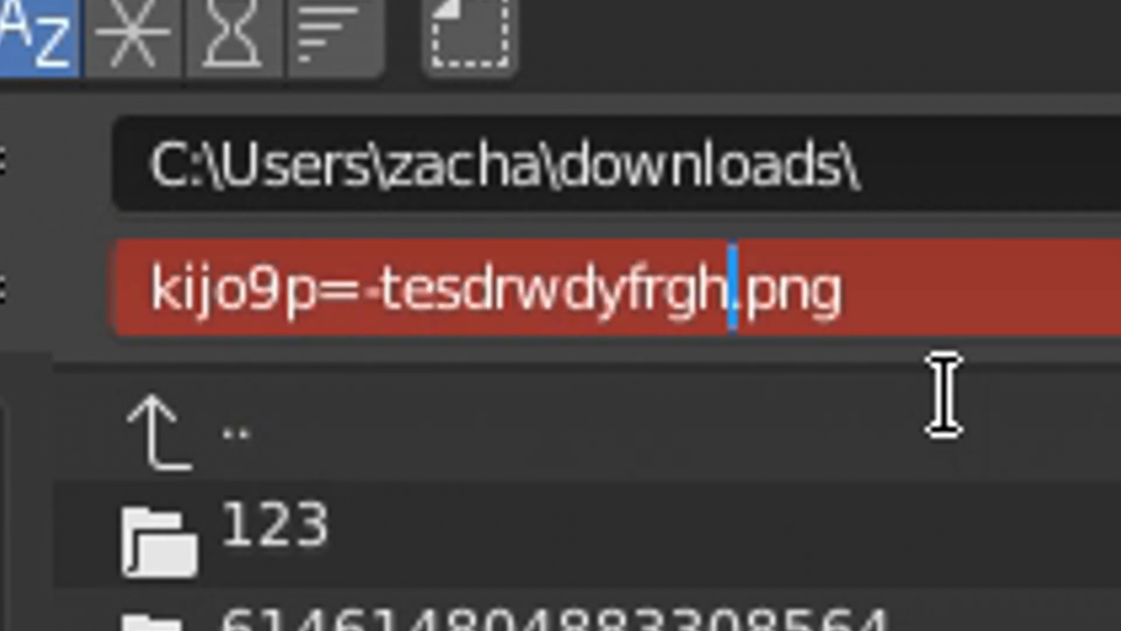
key(Return)
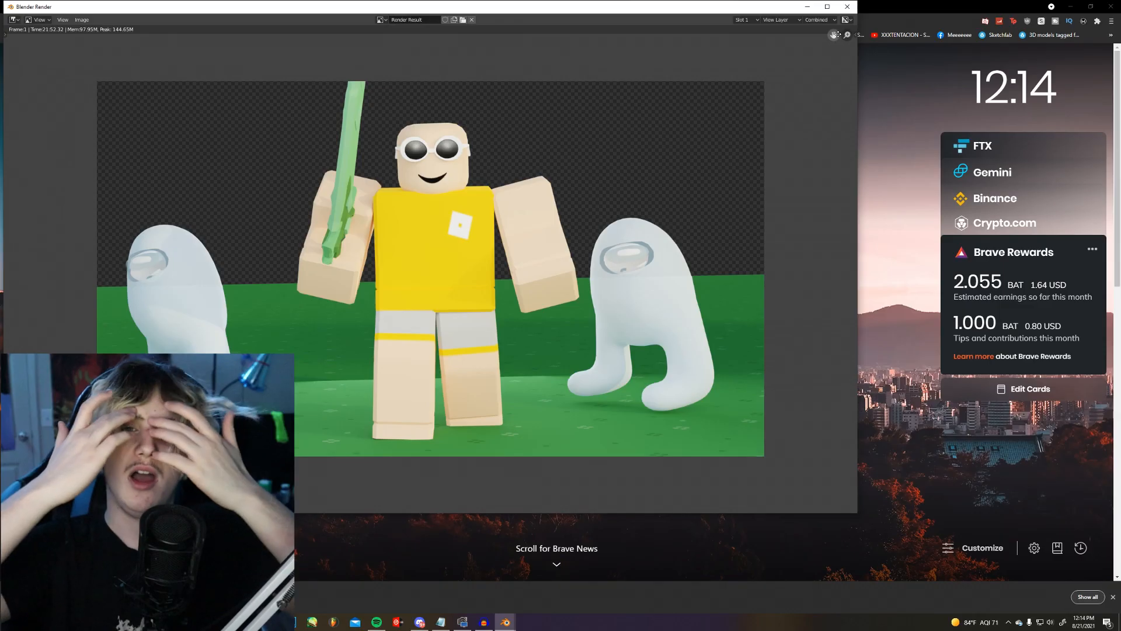
click(845, 8)
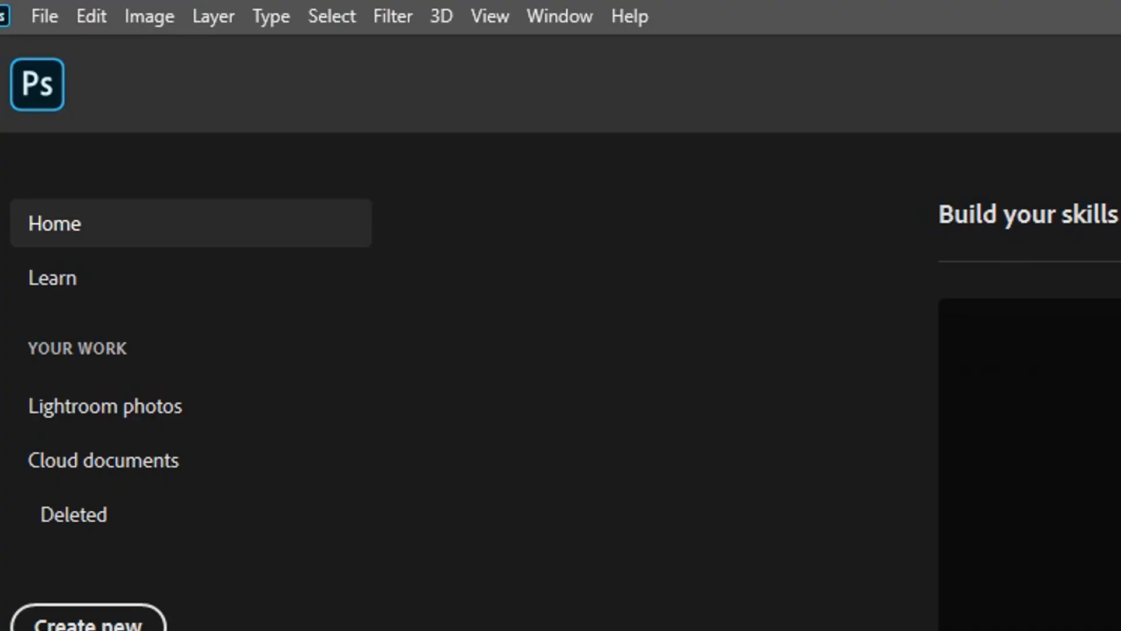
In Photoshop, create a new white 6.4 × 3.6 in document and unlock its background layer
click(47, 12)
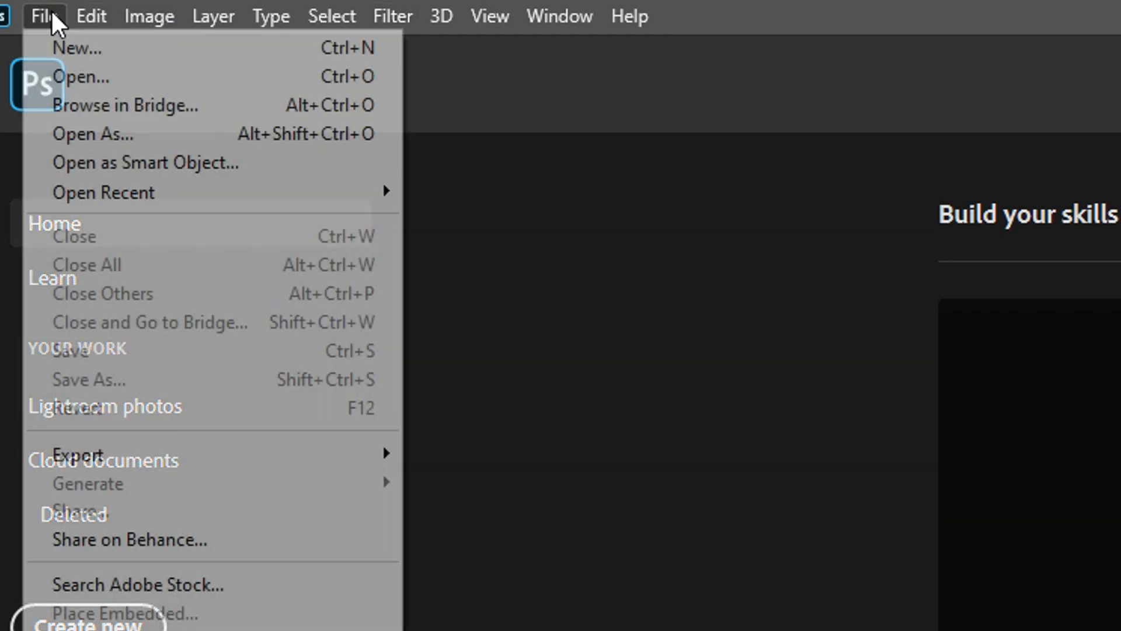
click(64, 44)
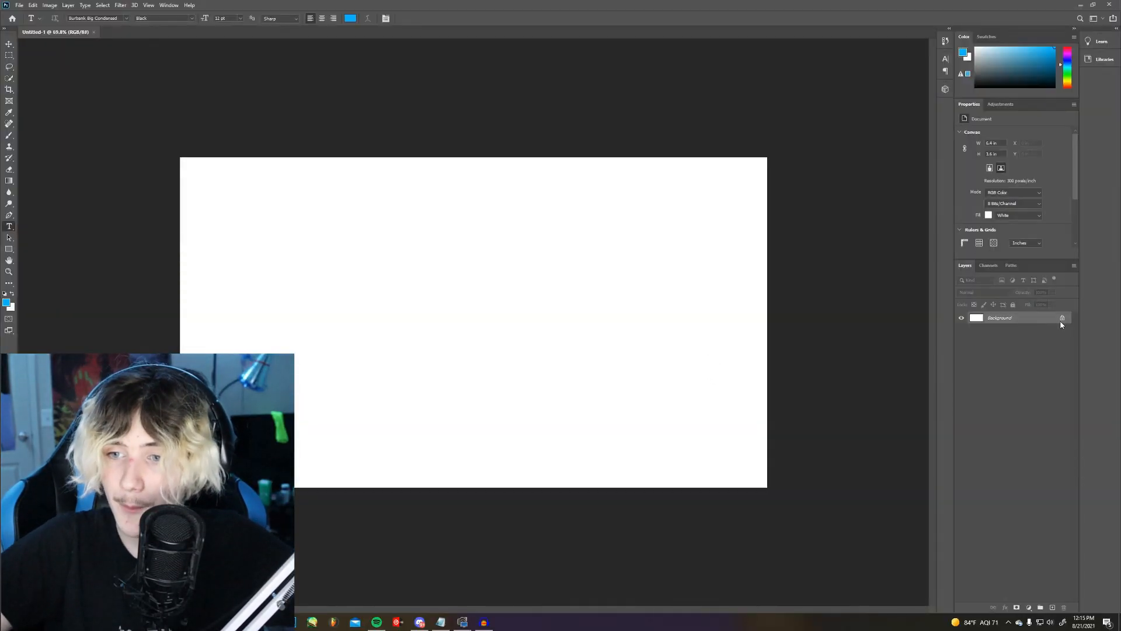
click(1061, 319)
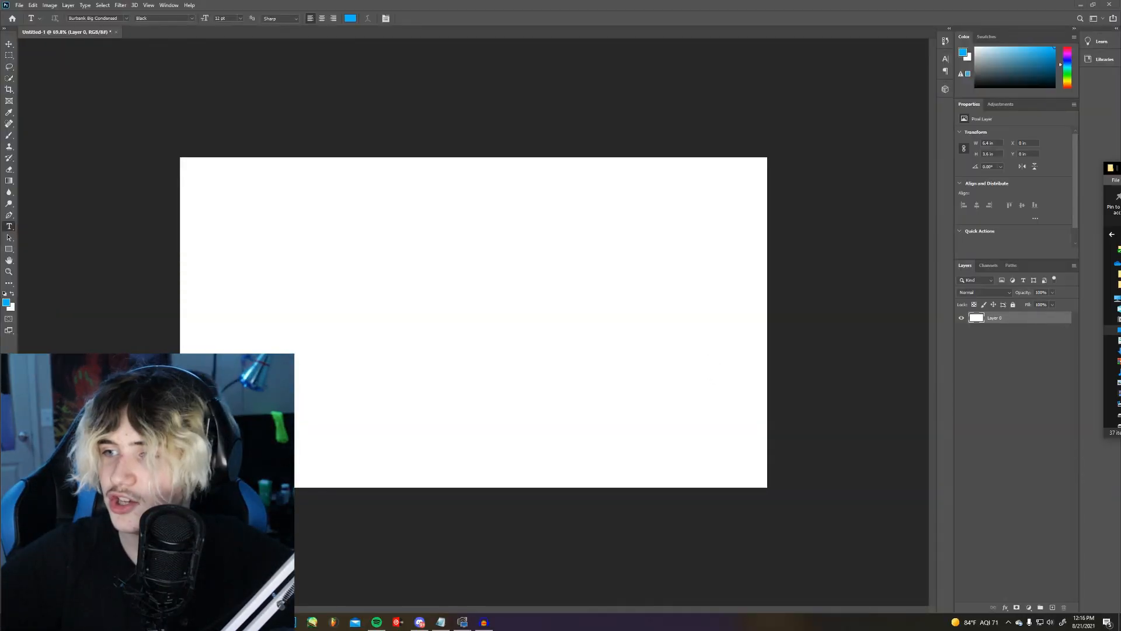
Place the rendered character image from the Downloads folder into the document at full canvas size
drag(1120, 169, 544, 169)
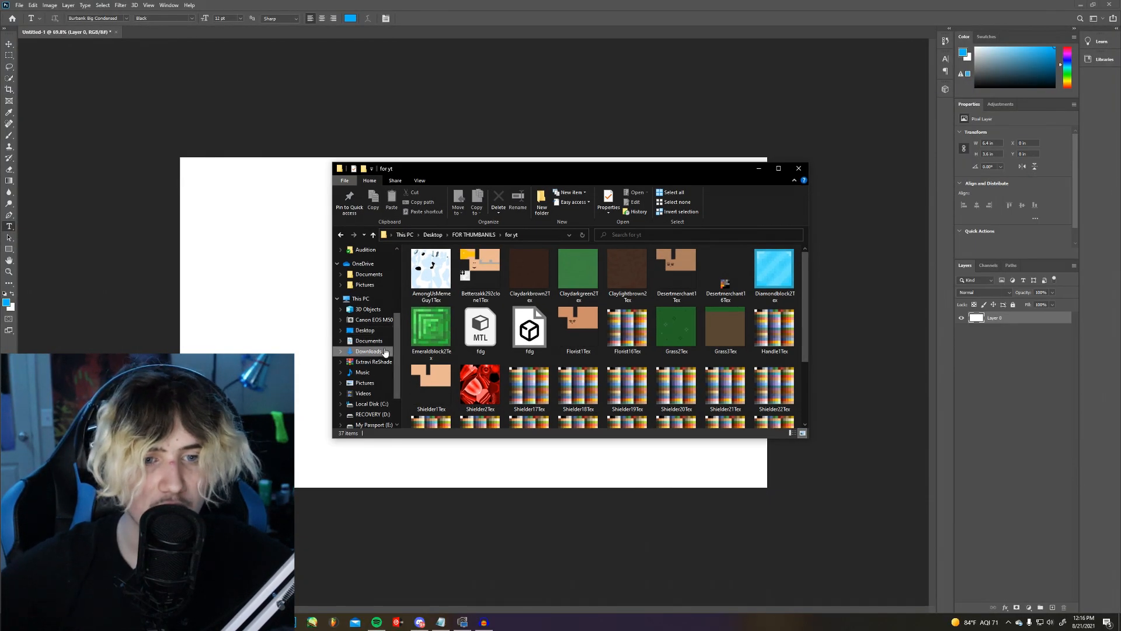
click(383, 351)
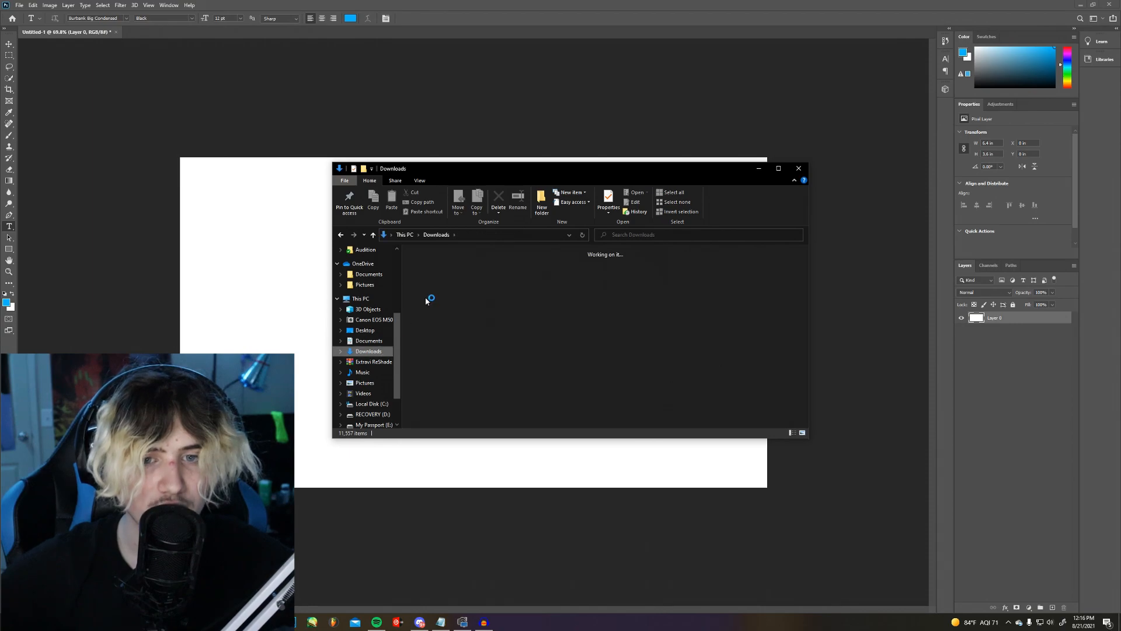
drag(472, 293, 233, 275)
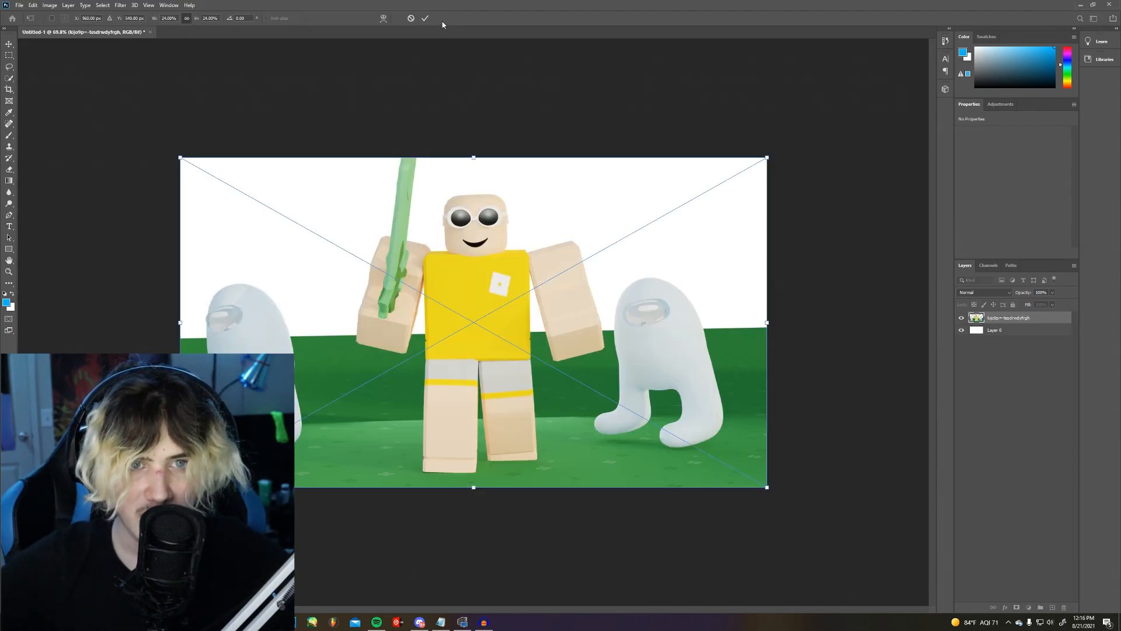
click(425, 18)
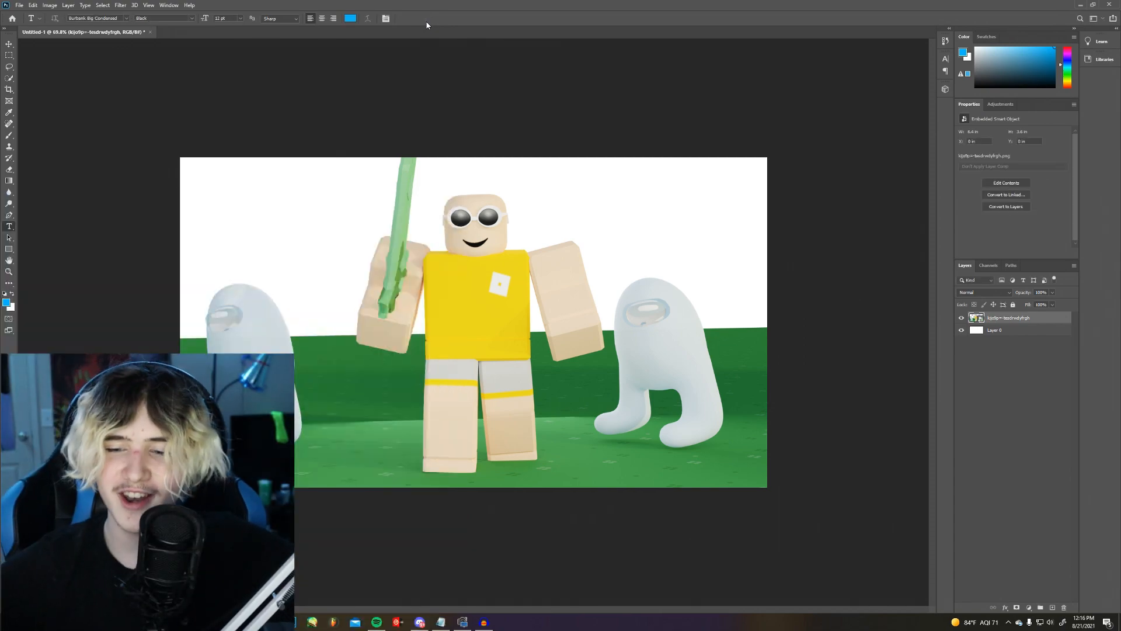
Add a Hue/Saturation adjustment layer above the render, raise its saturation, and save the document
click(1030, 608)
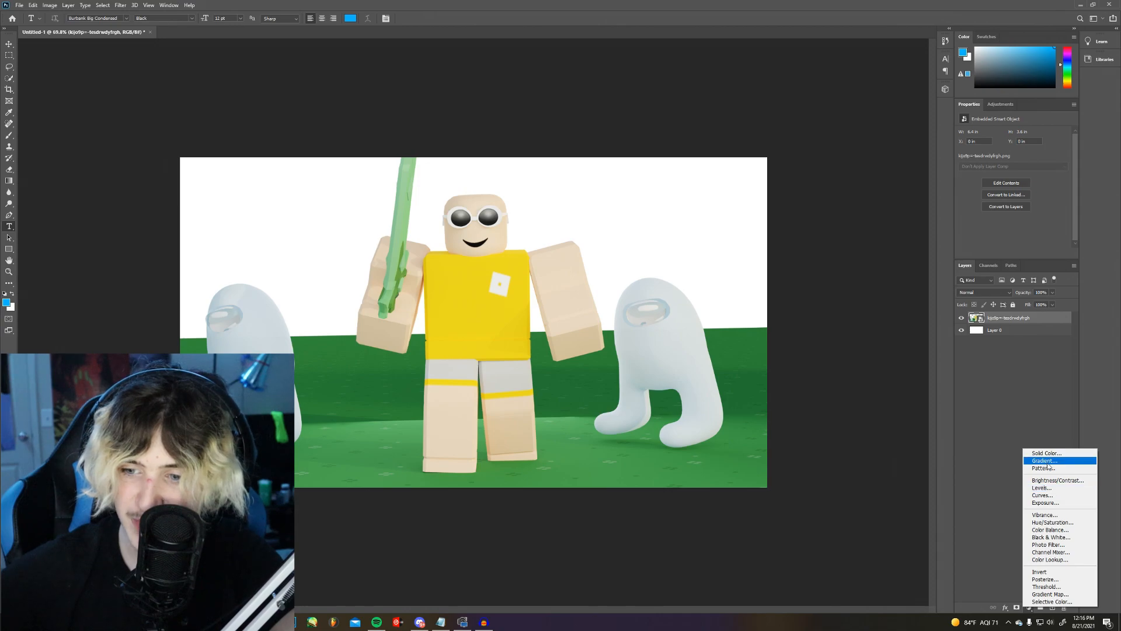
click(1051, 522)
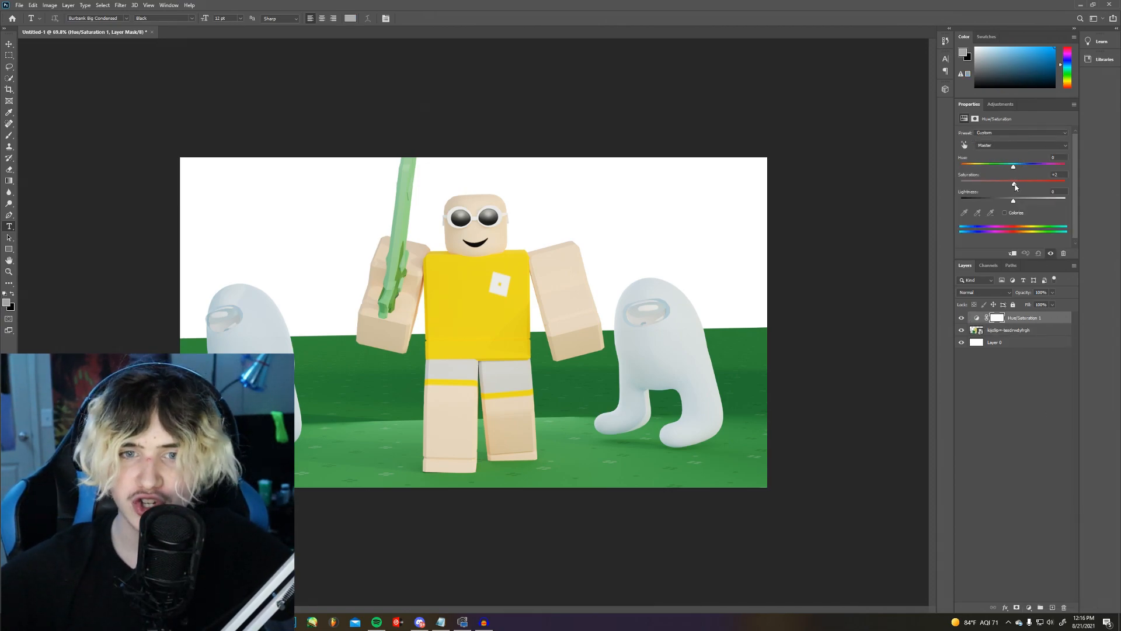
drag(1015, 184, 1028, 184)
key(ctrl+s)
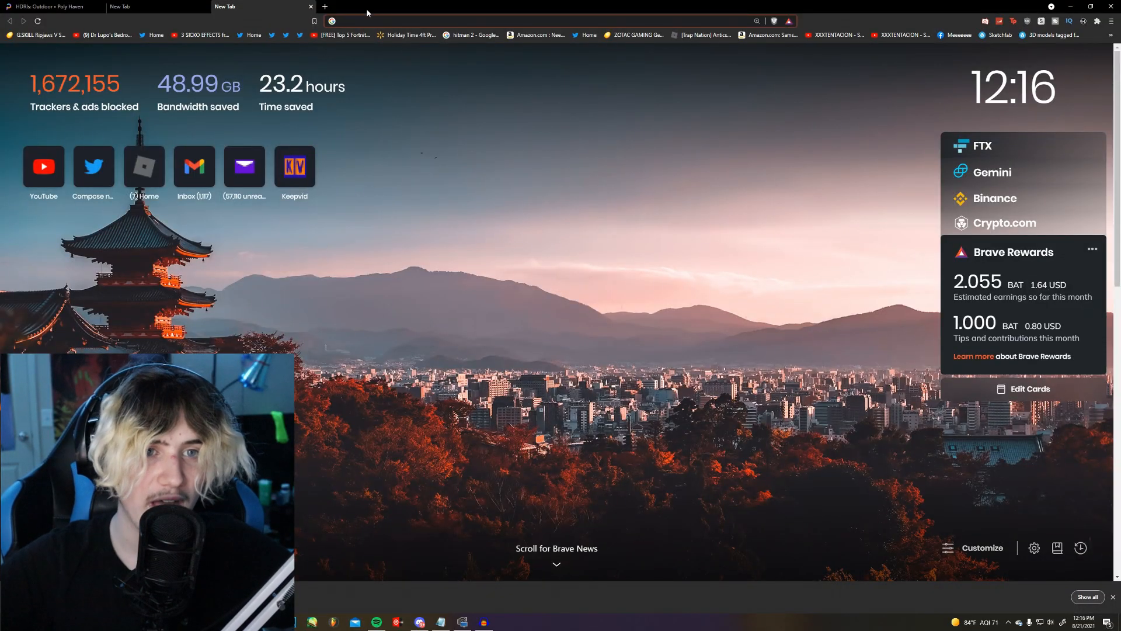
In the Brave browser, search Google Images for "blue sky minecraft" and pick a sky picture for the background
text(blue sky minec)
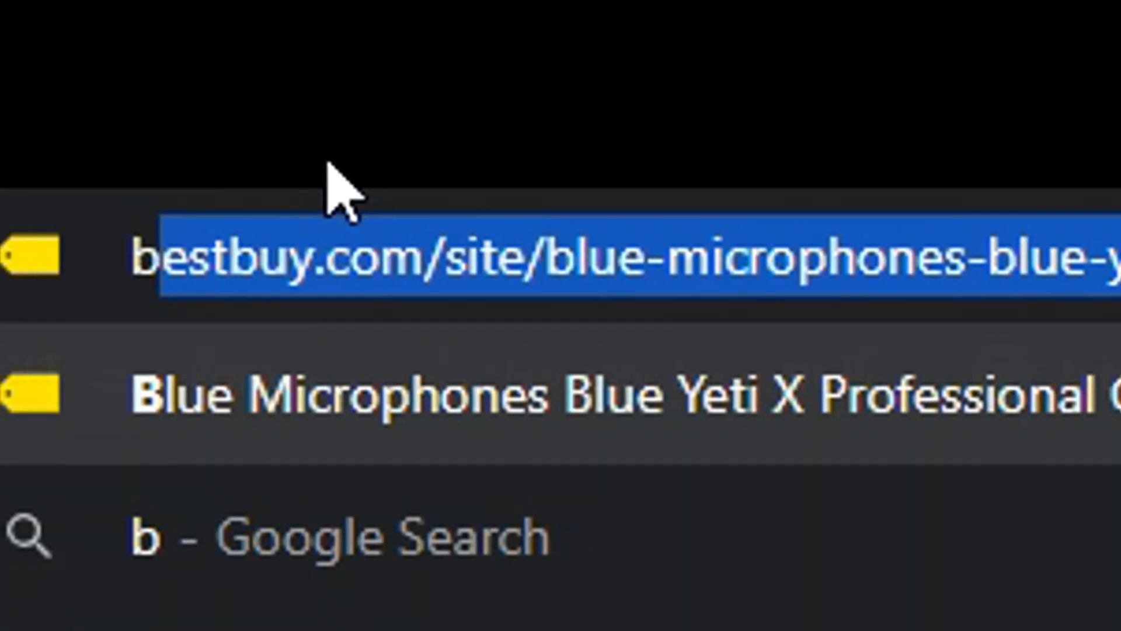
text(raft)
key(Return)
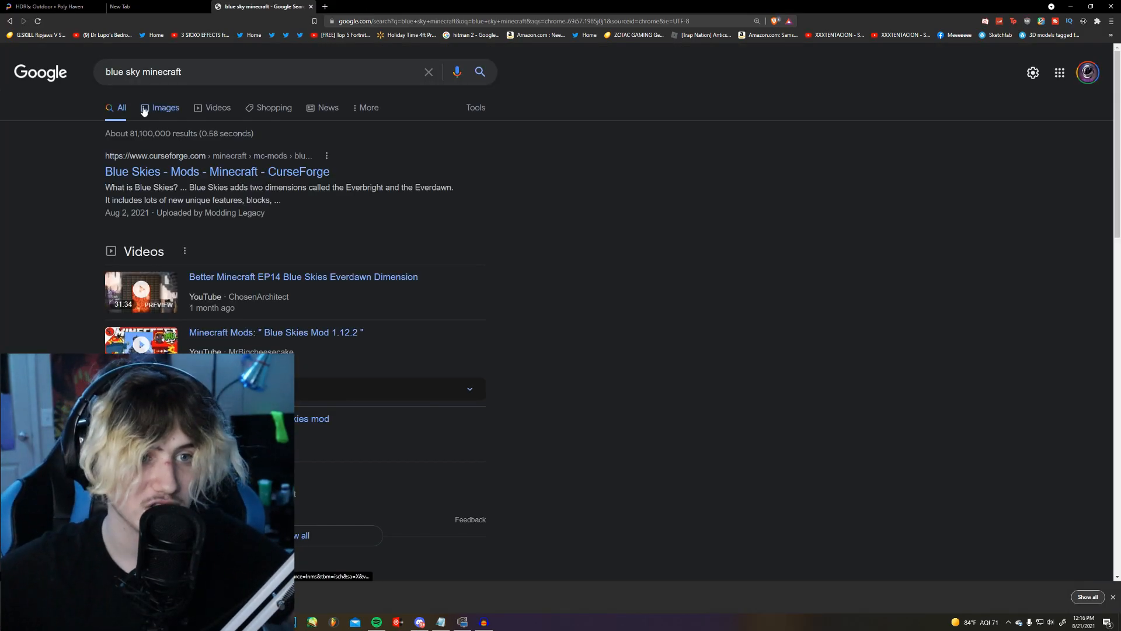
click(144, 111)
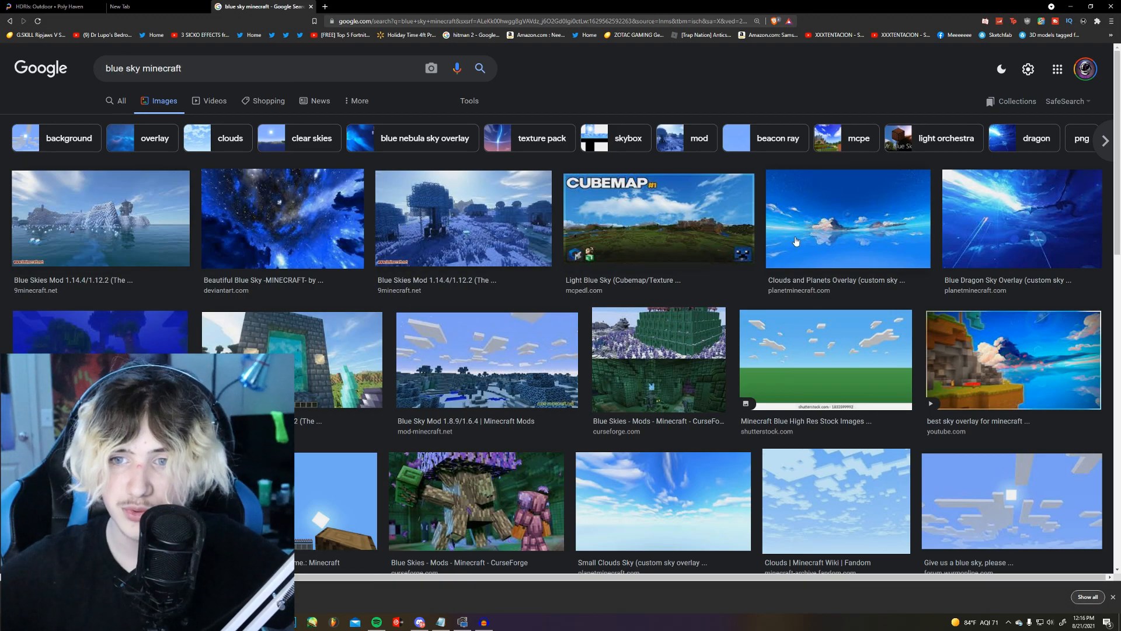
click(796, 241)
right_click(841, 246)
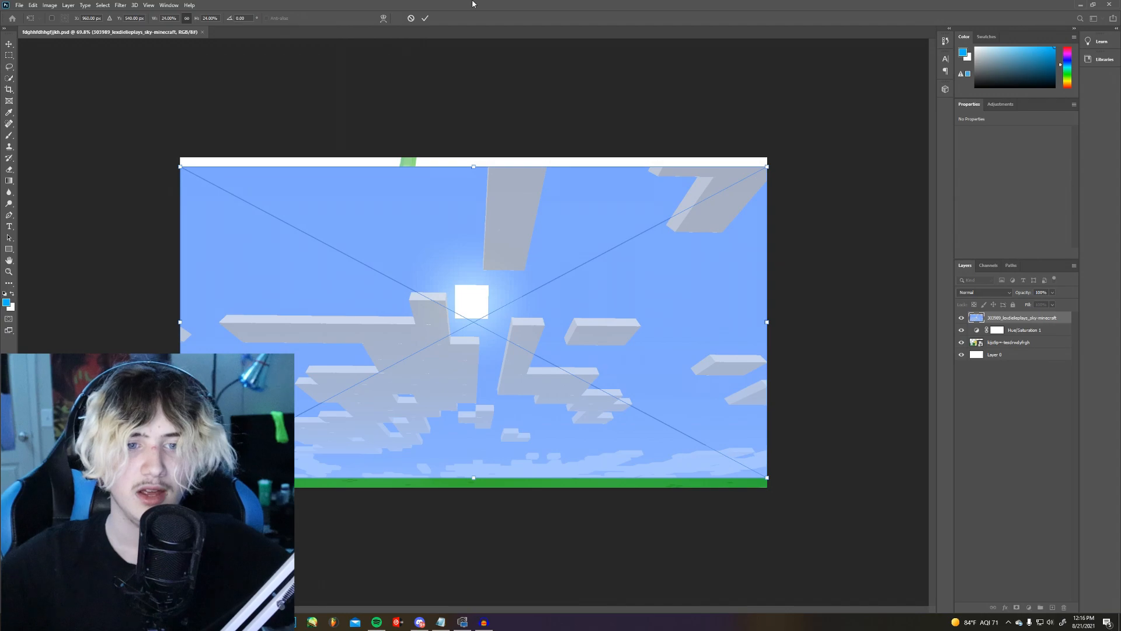
Shift the placed Minecraft sky image upward, commit it, and move its layer directly below the character render
drag(404, 190, 407, 122)
drag(407, 127, 408, 128)
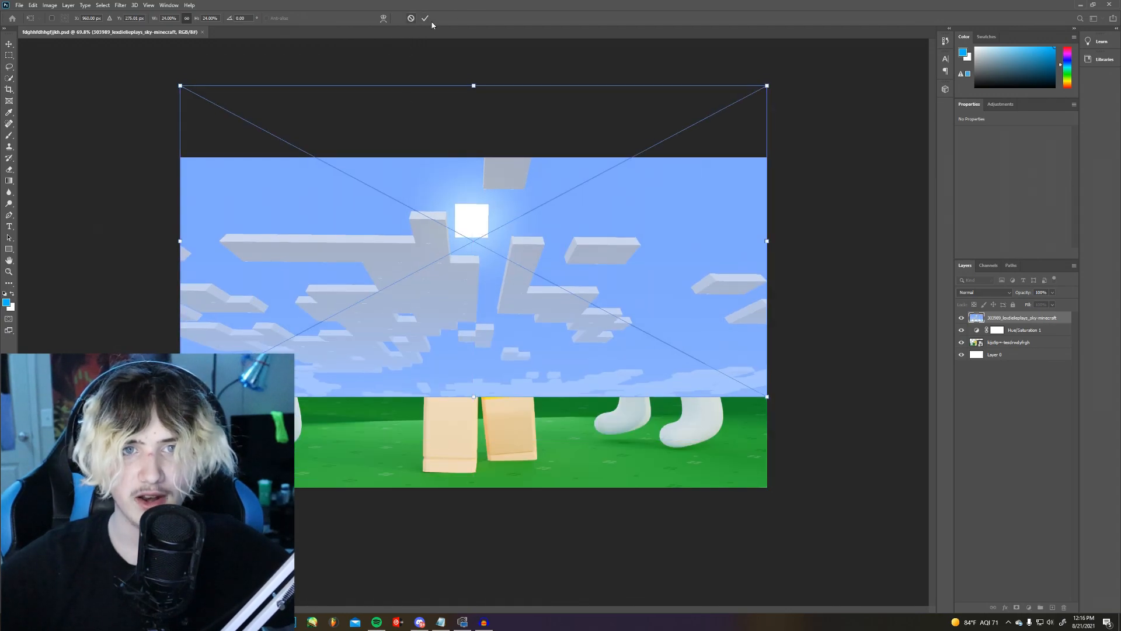
key(Return)
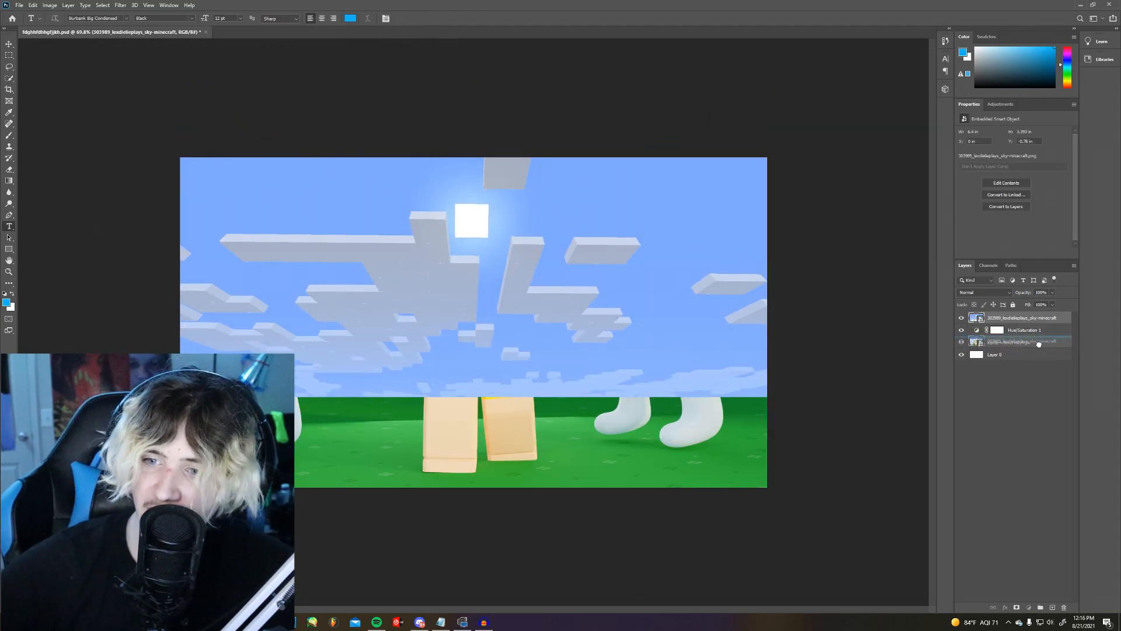
drag(1038, 346, 1050, 340)
alt+scroll(604, 231, down, 5)
alt+scroll(613, 257, up, 3)
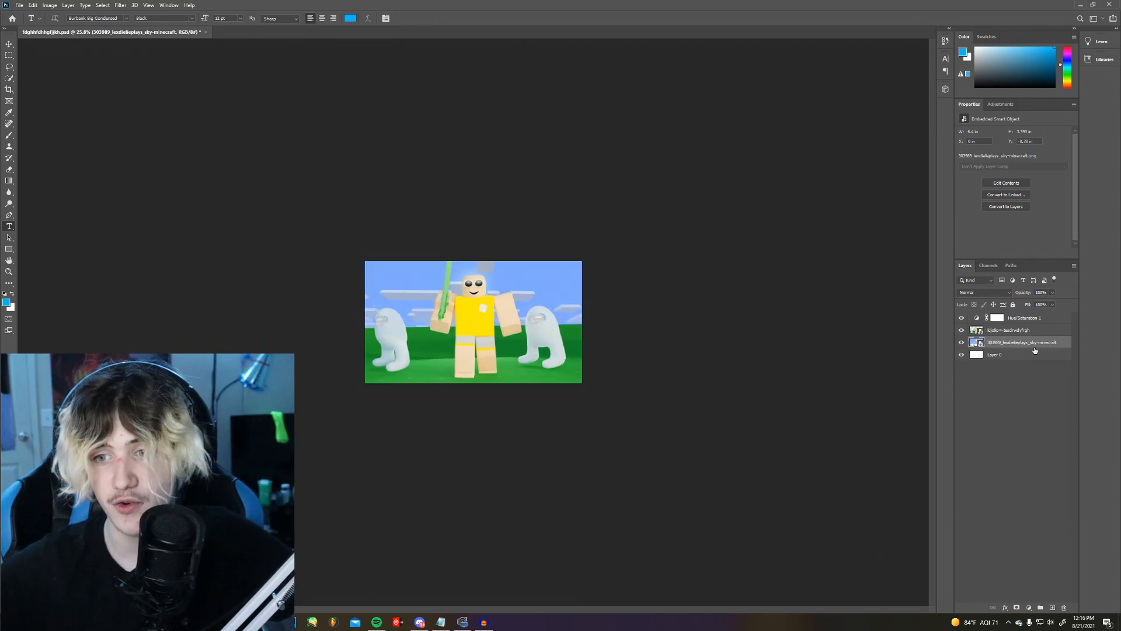
On the render layer, select the yellow-shirted character and its green sword with the Quick Selection tool
click(1028, 330)
alt+scroll(473, 322, up, 4)
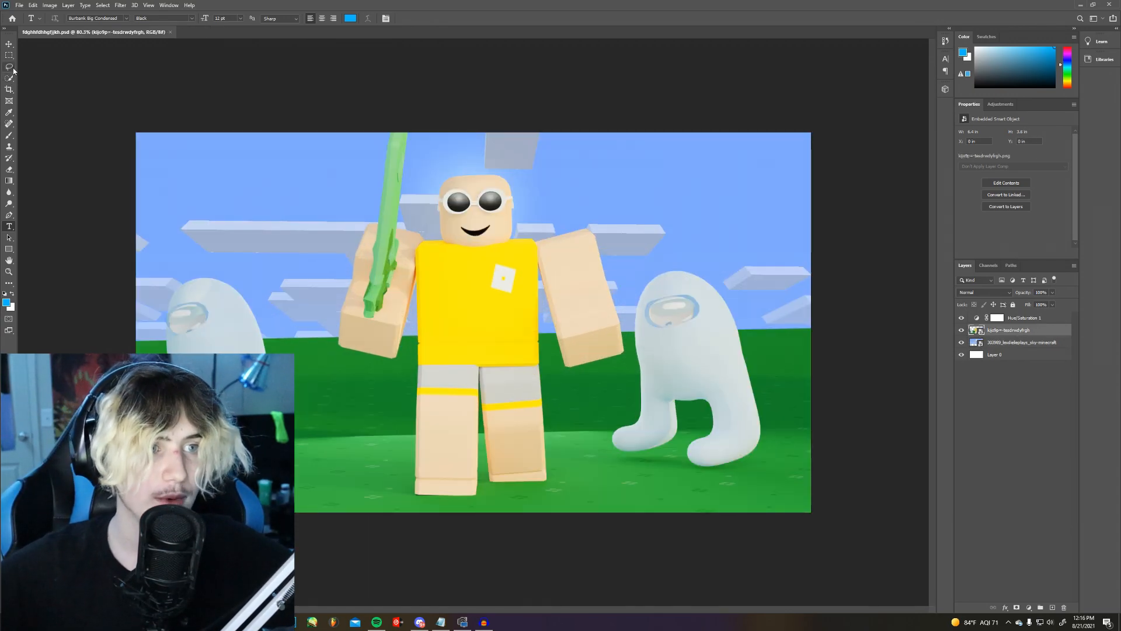
click(8, 77)
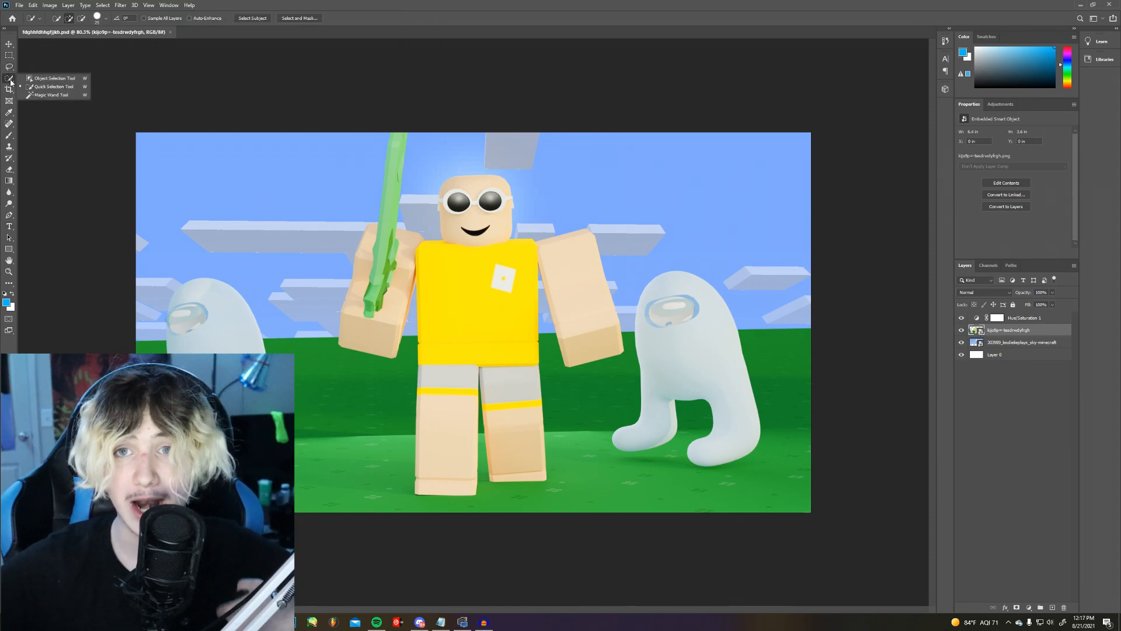
click(46, 87)
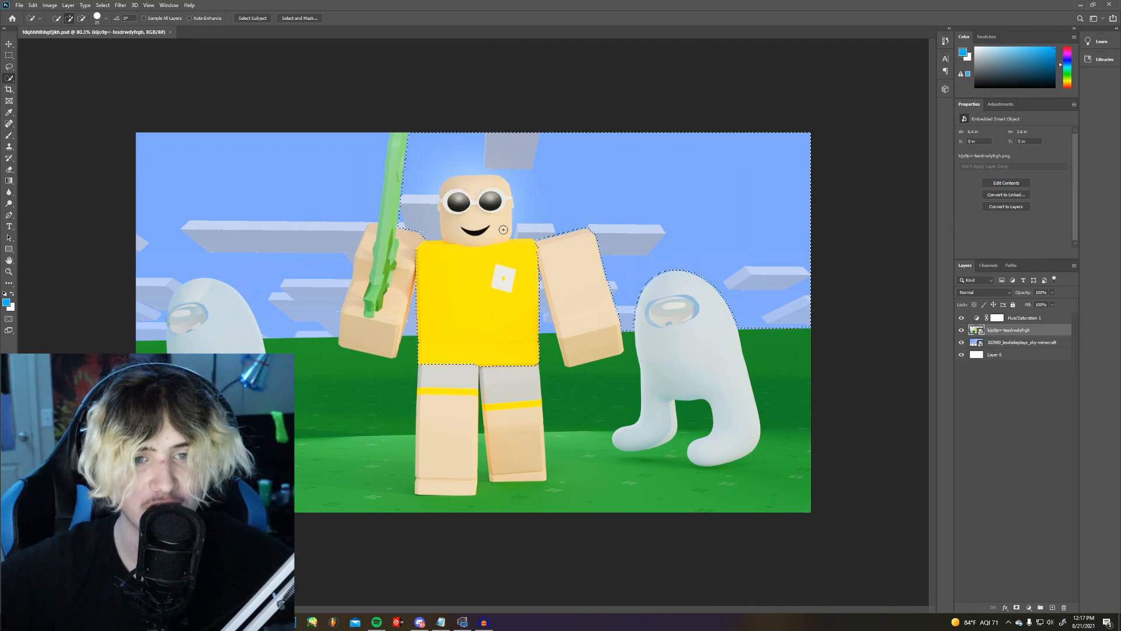
key(ctrl+z)
drag(429, 377, 449, 450)
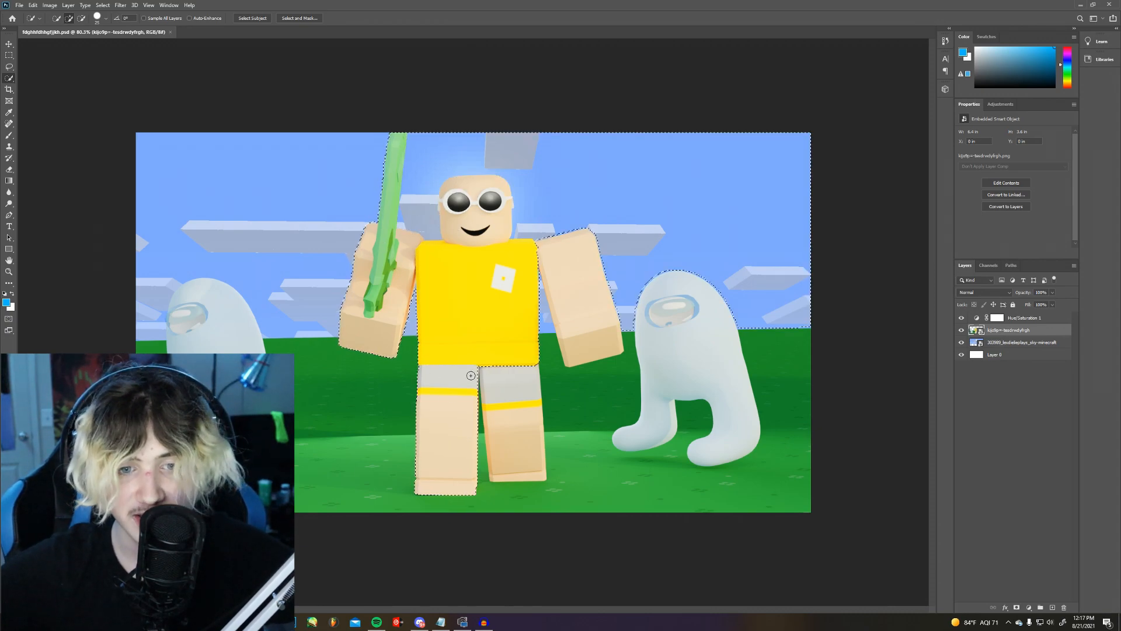
click(578, 292)
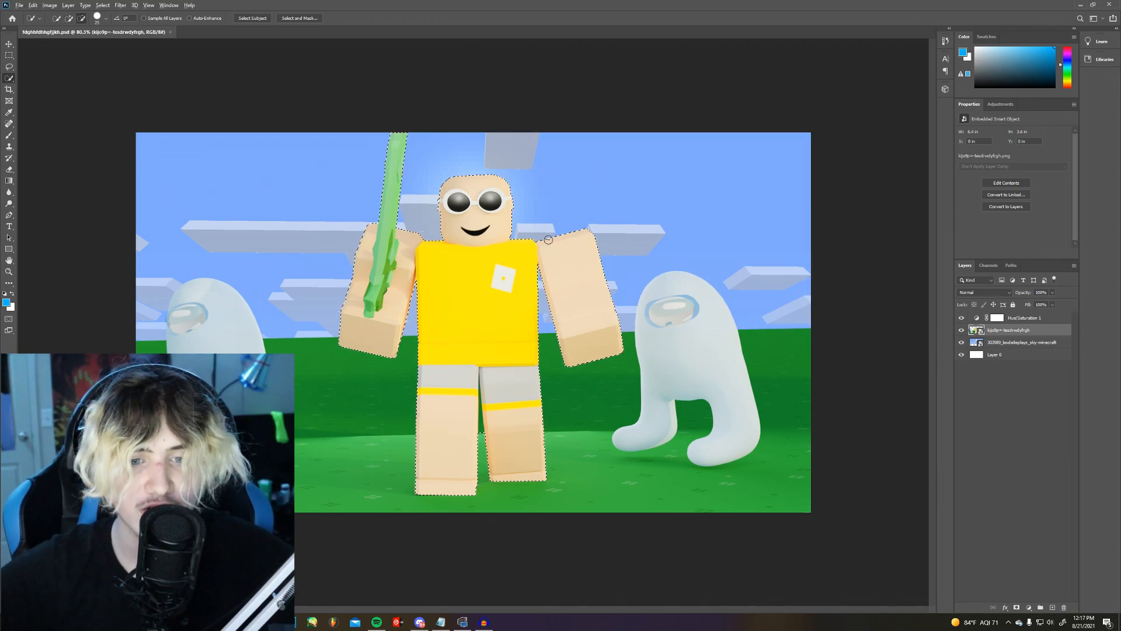
Subtract the green gap between the character's legs from the selection using a smaller Quick Selection brush
alt+scroll(476, 472, up, 8)
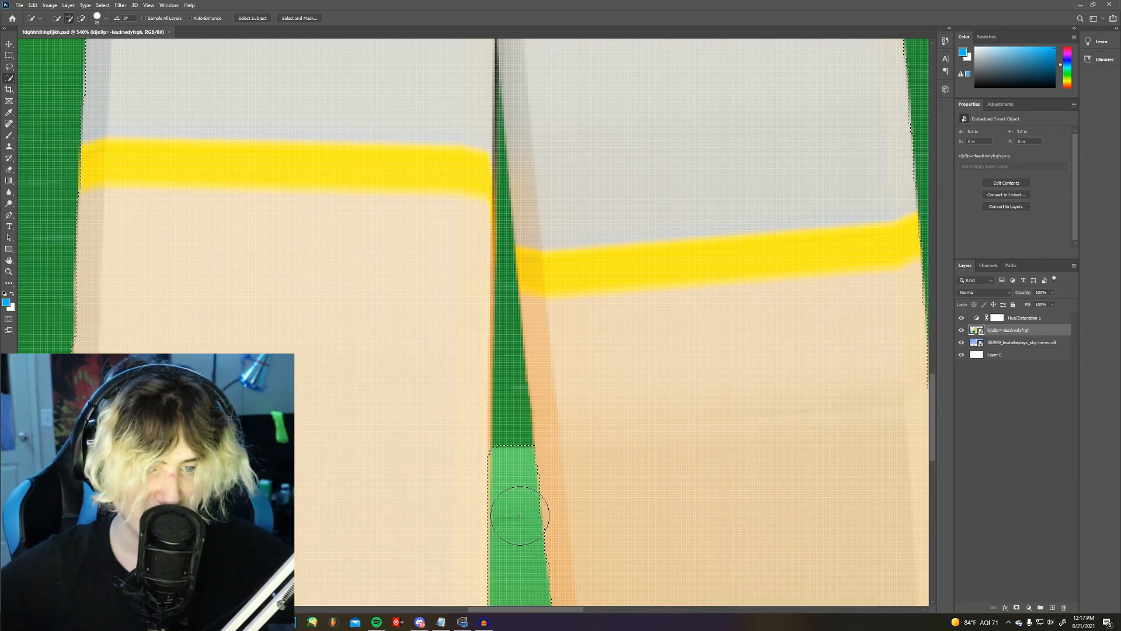
key(bracketleft)
key(bracketleft)
key(bracketleft)
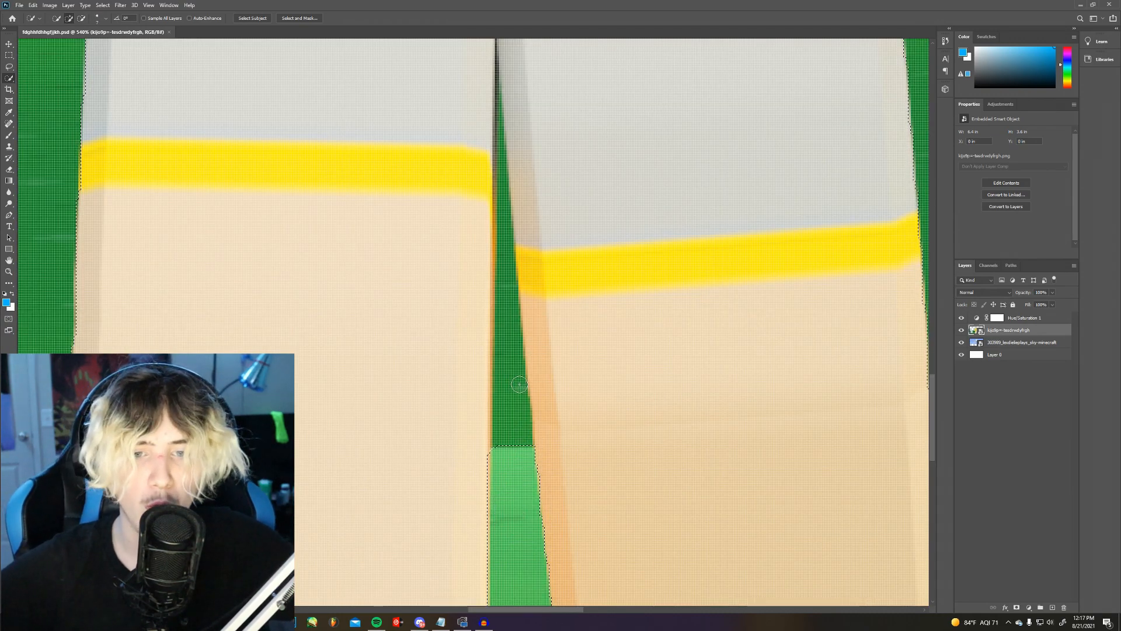
alt+drag(510, 368, 518, 463)
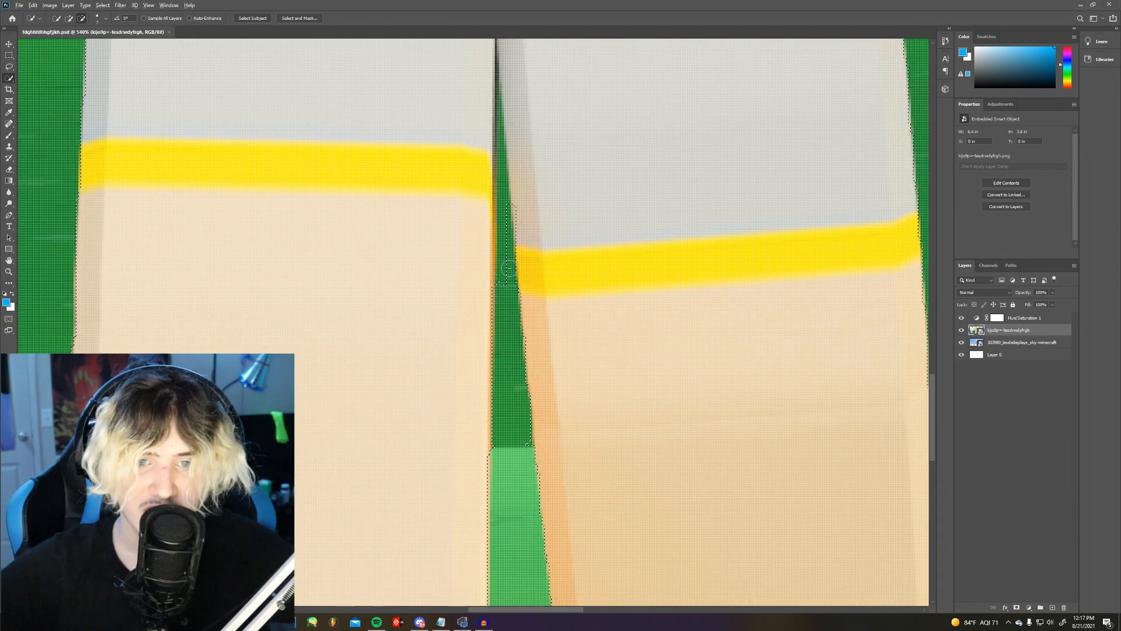
alt+scroll(529, 456, down, 12)
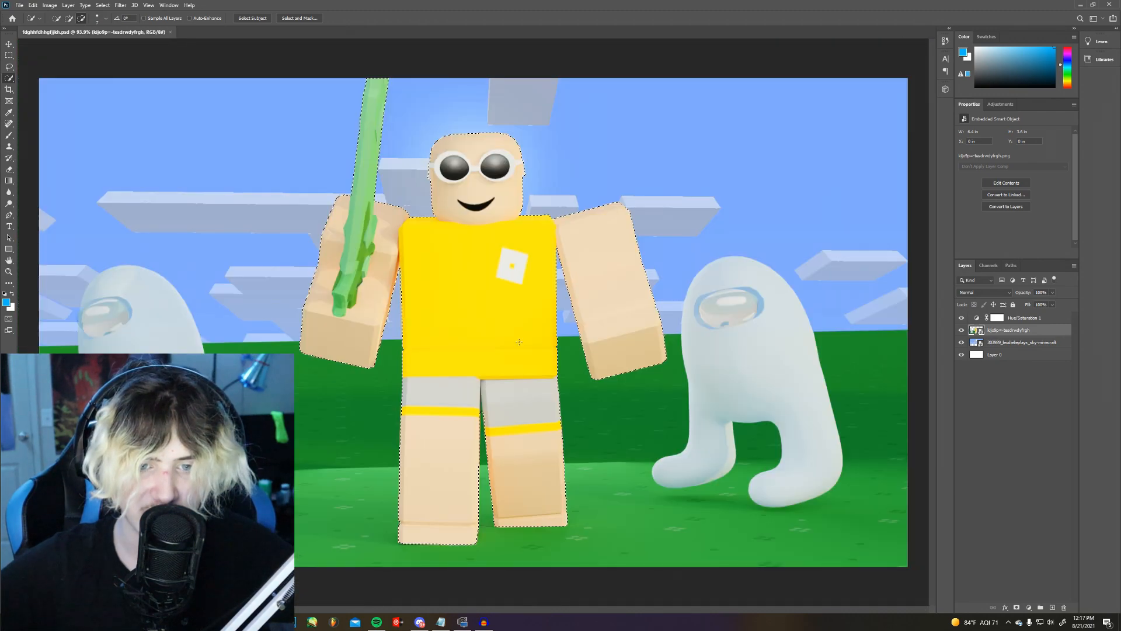
Refine the character selection in Select and Mask by increasing Smooth, and apply the result
alt+scroll(471, 327, up, 5)
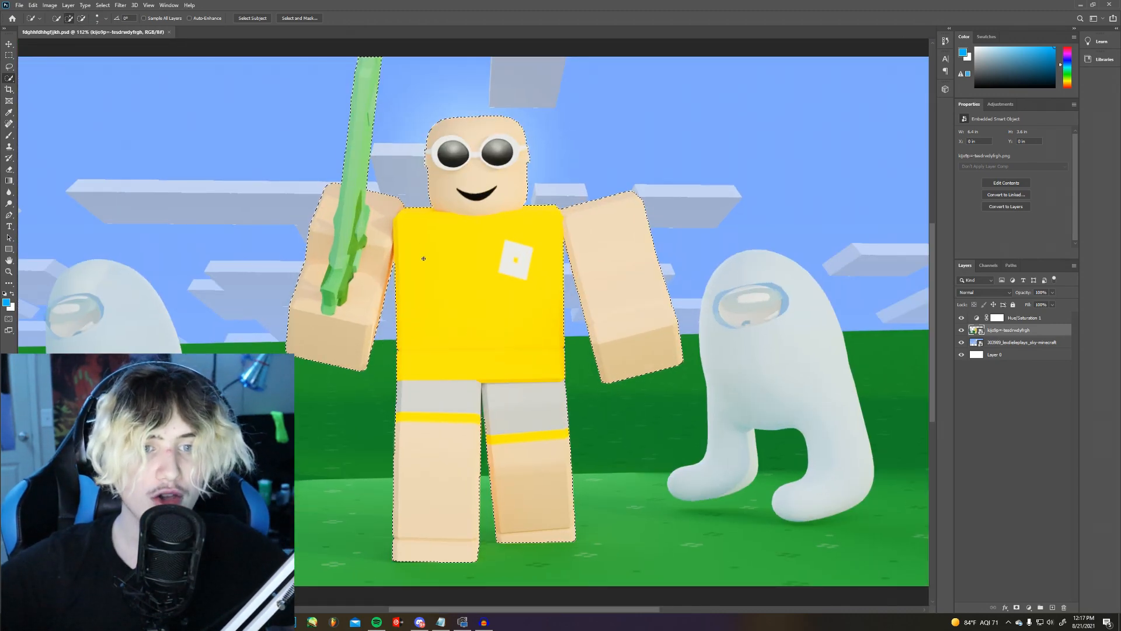
click(303, 19)
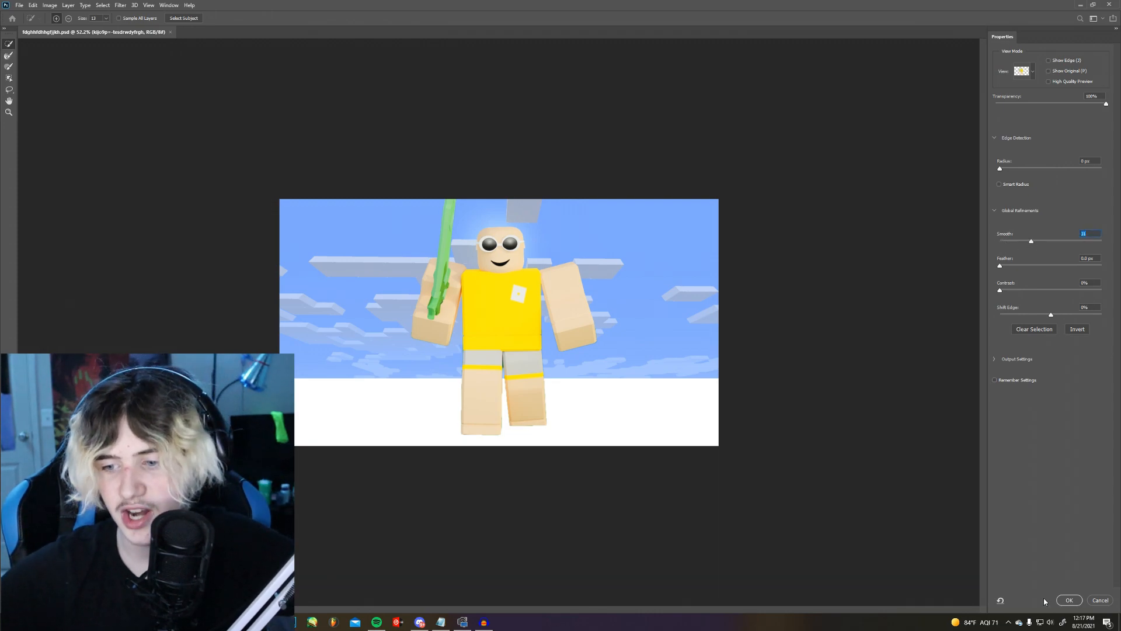
click(1069, 599)
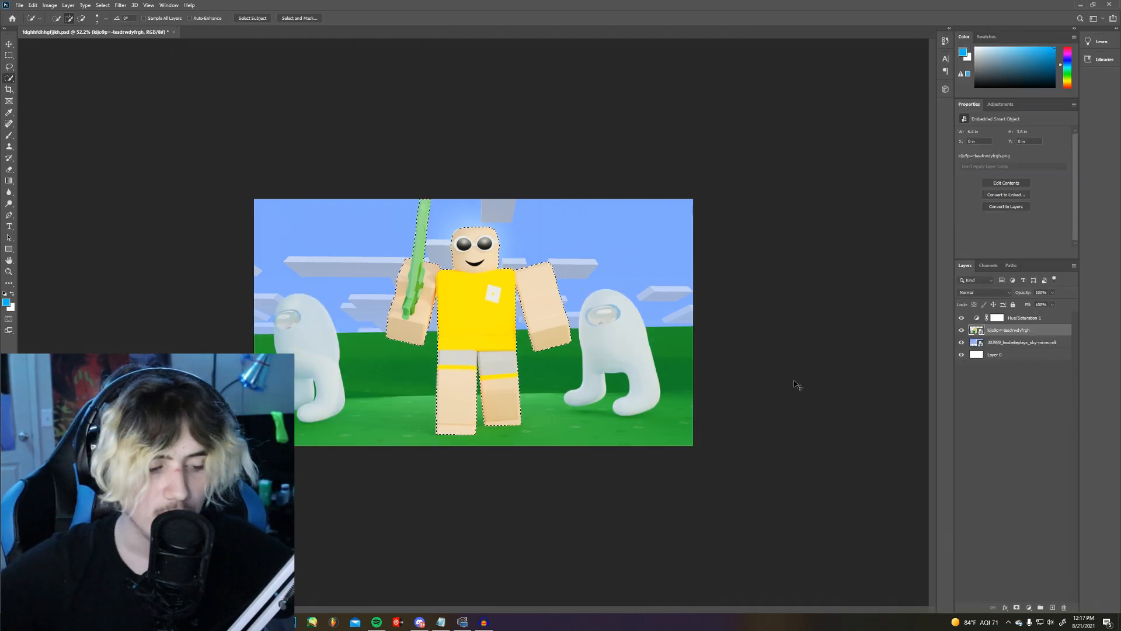
Copy the selected character onto its own layer and check the cutout by hiding and reshowing the render layer
alt+scroll(662, 355, up, 9)
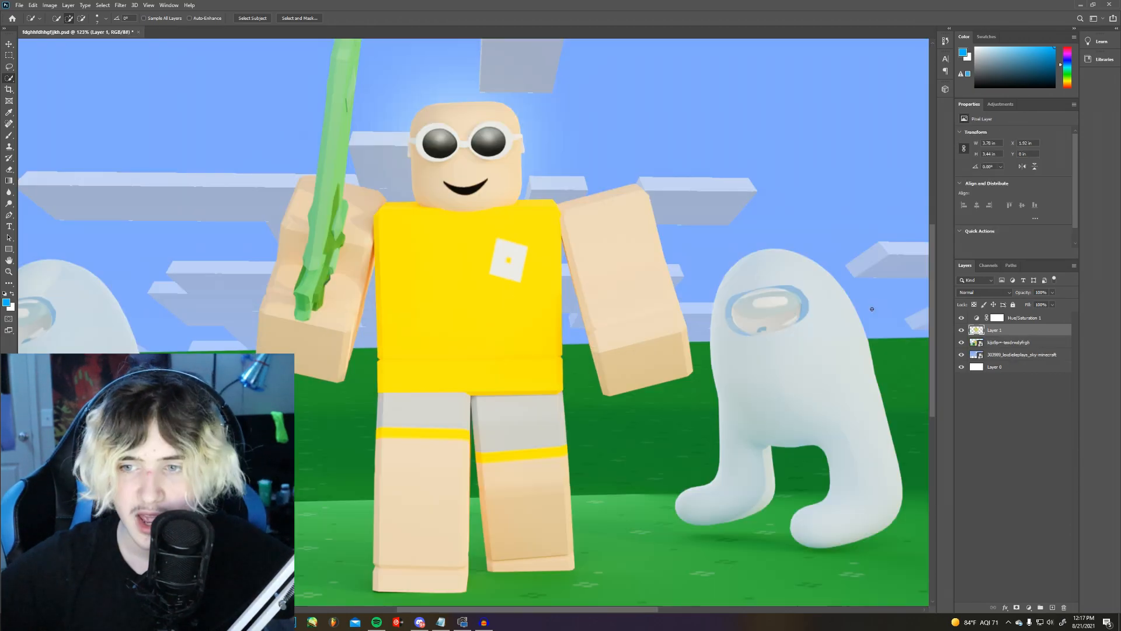
click(961, 343)
alt+scroll(616, 234, down, 5)
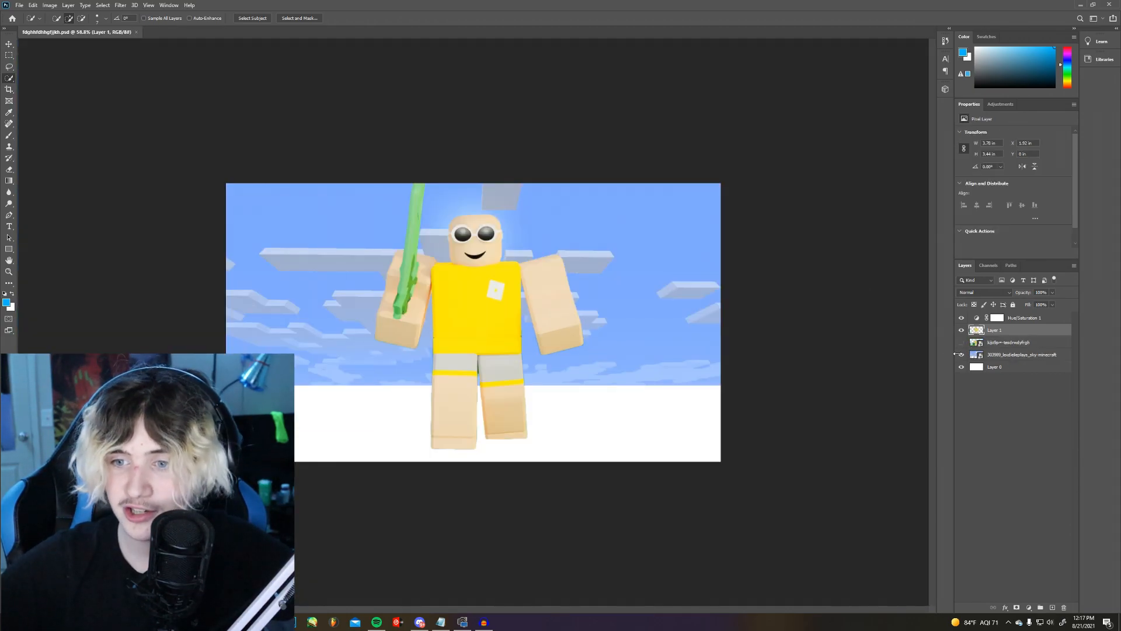
click(963, 343)
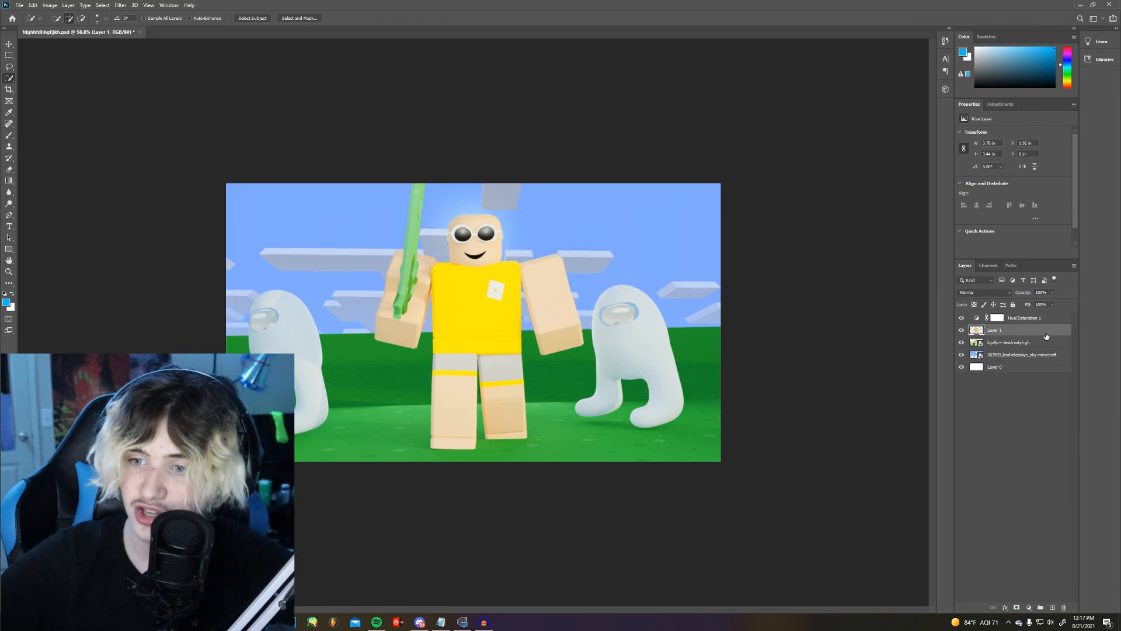
Give the character layer a white Outer Glow with Normal blending, 100% opacity, 100% spread and 12 px size
double_click(1046, 336)
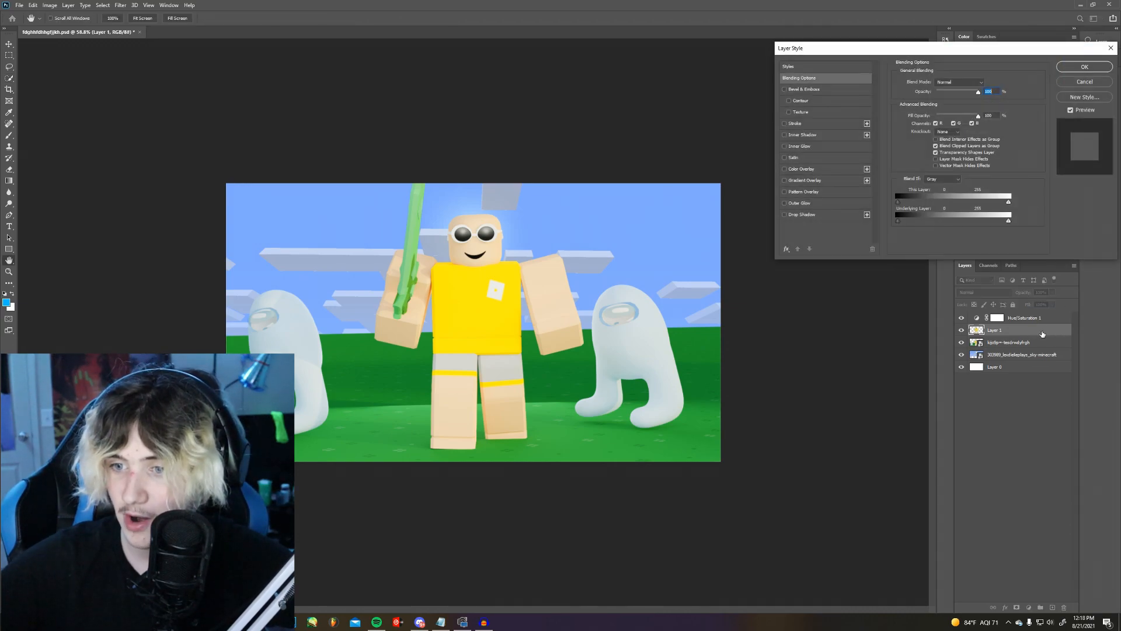
click(784, 203)
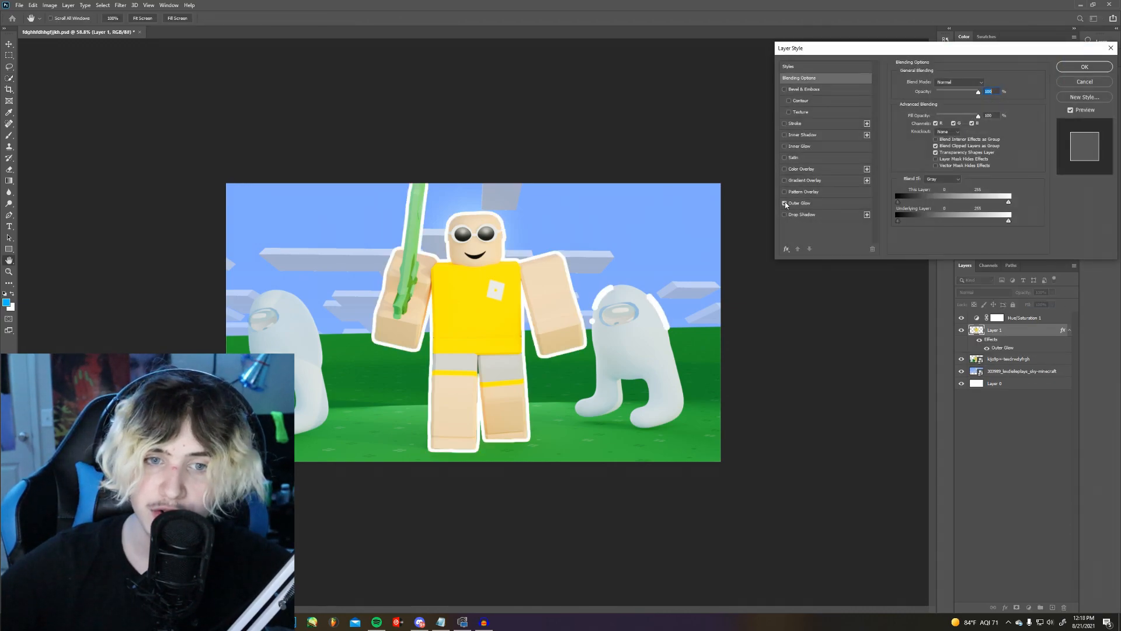
click(800, 203)
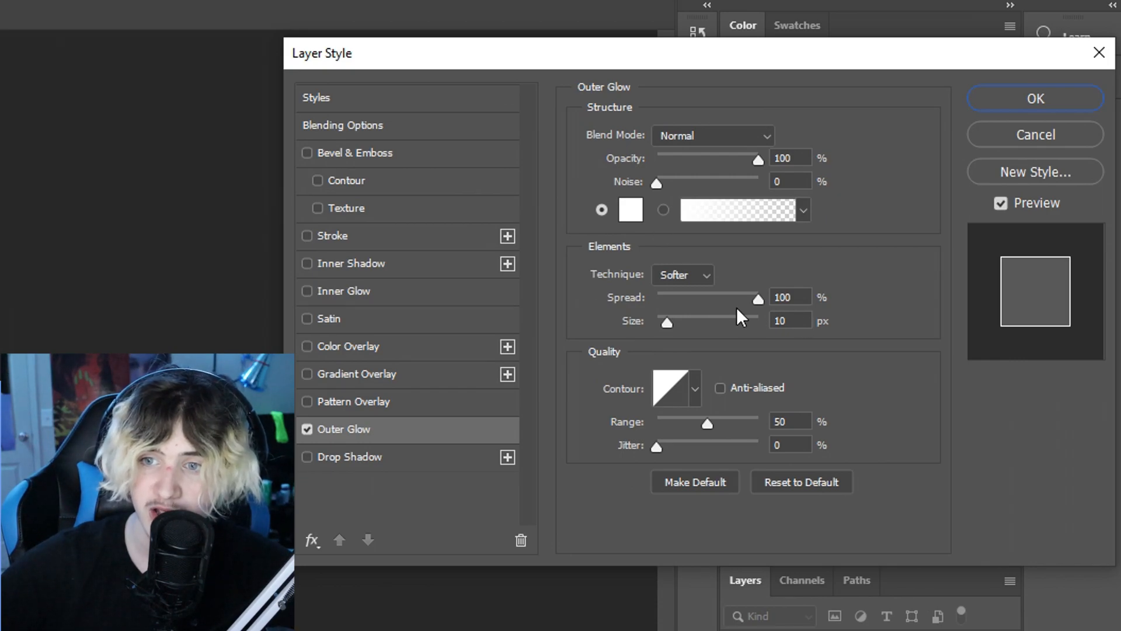
drag(667, 320, 669, 326)
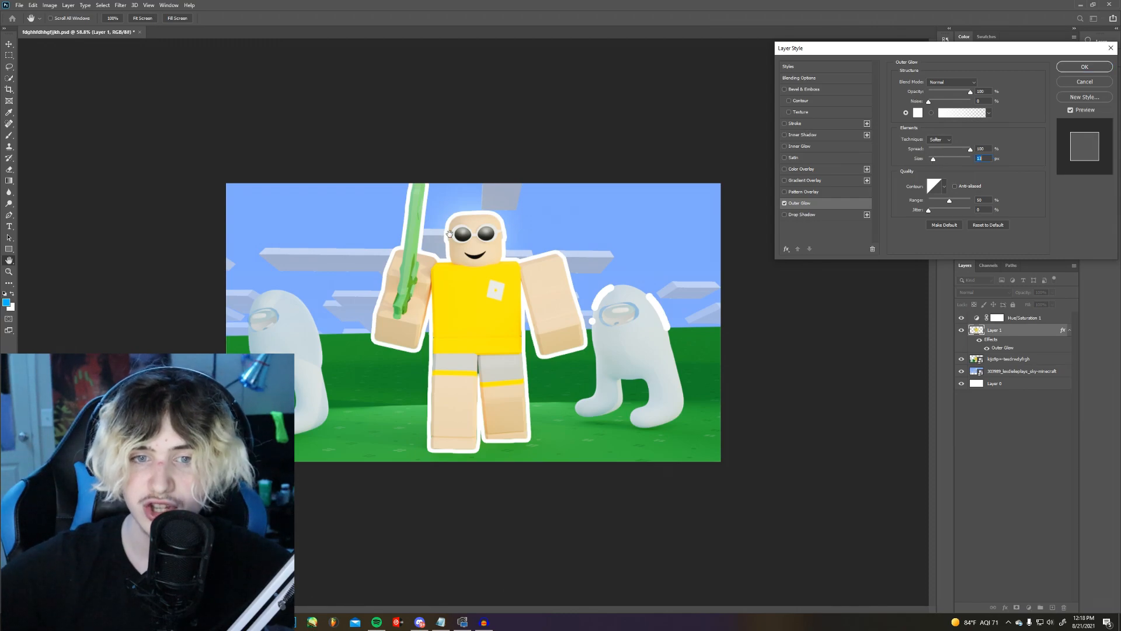
click(1084, 66)
Erase the stray white glow fragments around the background figure beside the character's empty hand and rasterize the character layer's style
click(9, 170)
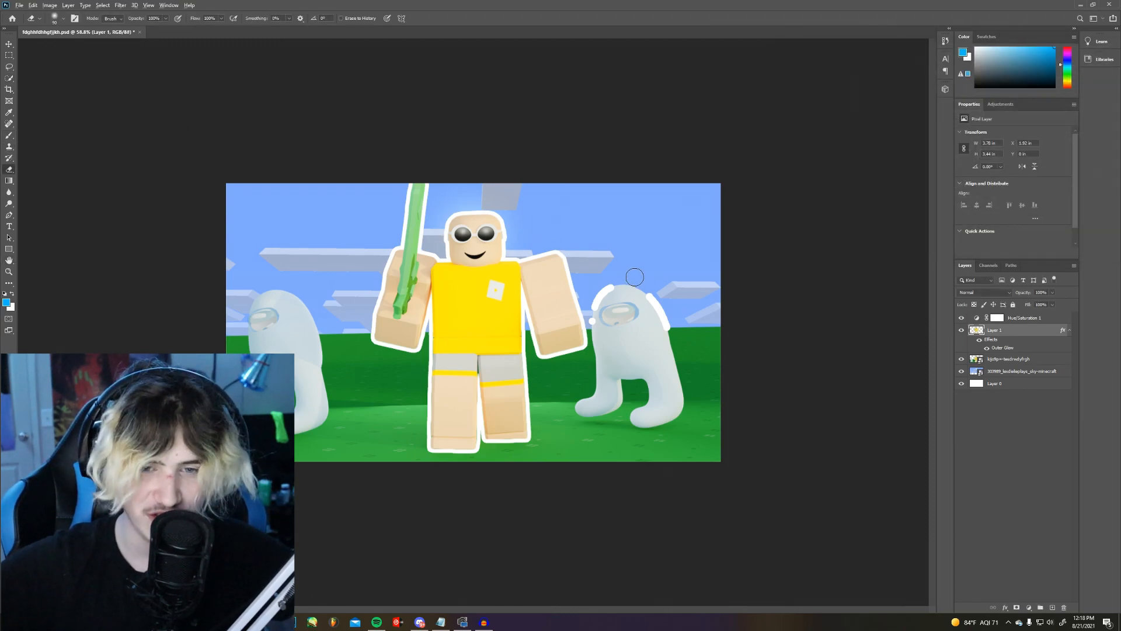
alt+scroll(473, 322, up, 2)
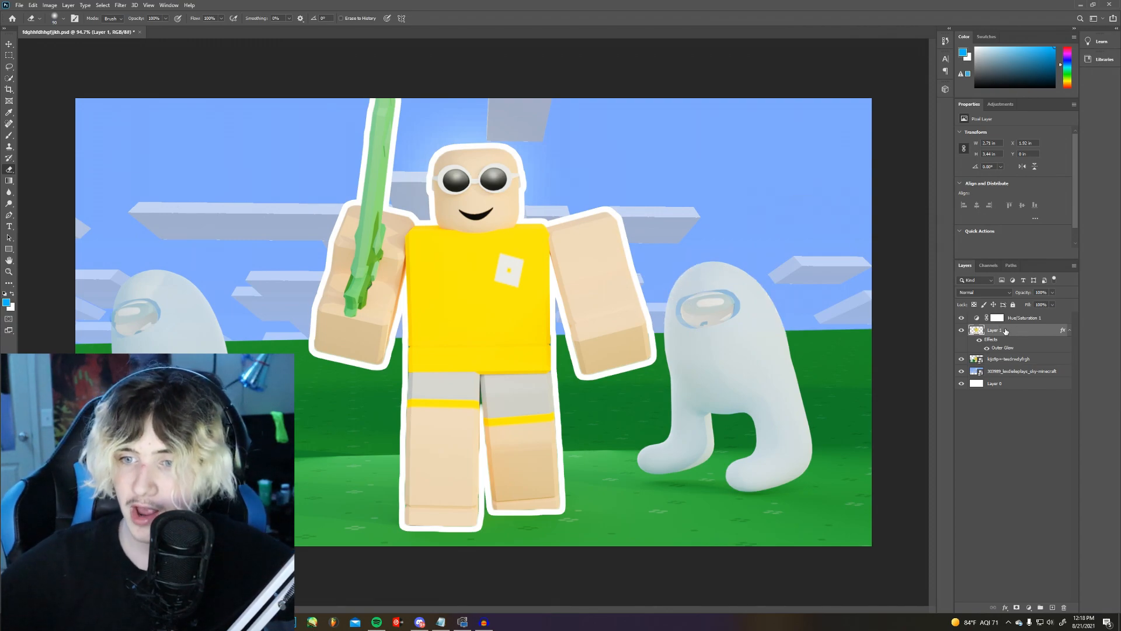
right_click(996, 327)
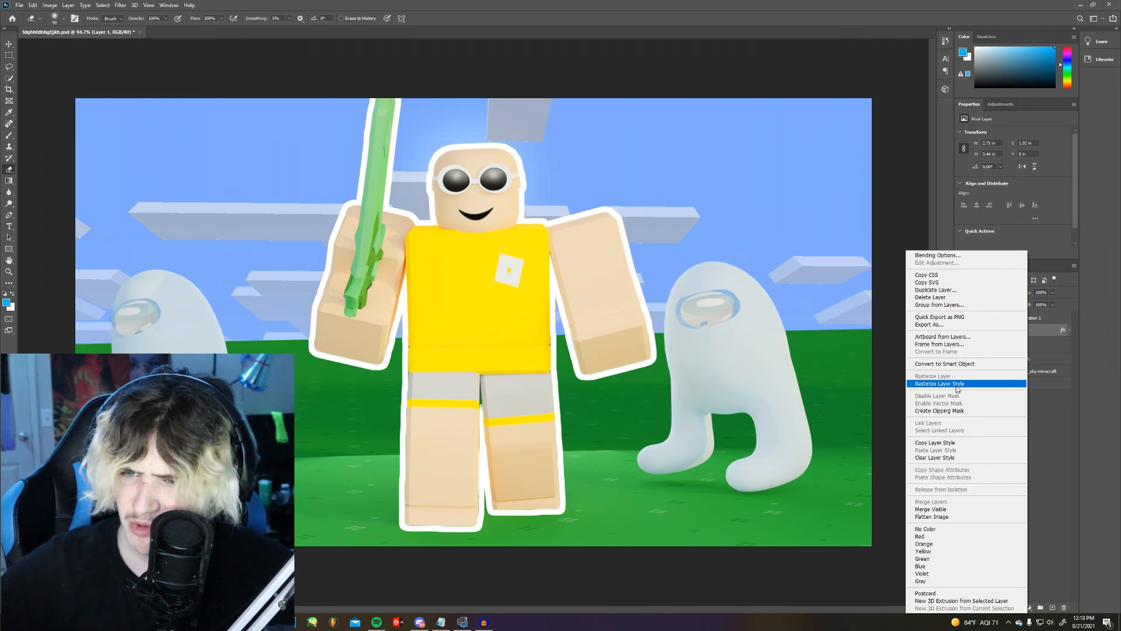
click(977, 383)
key(ctrl+minus)
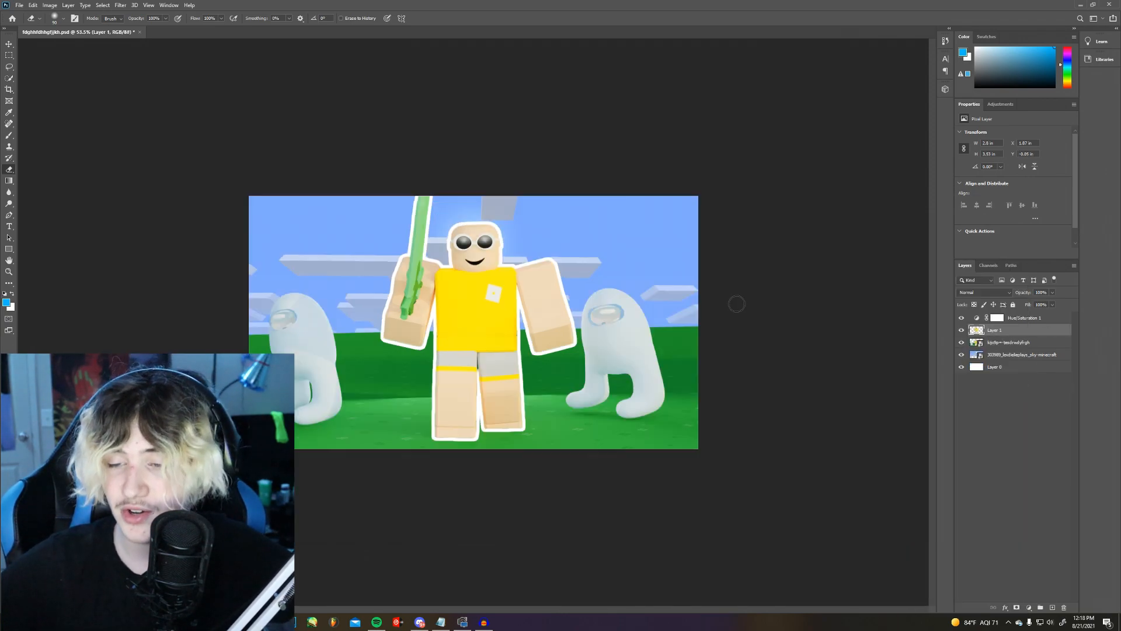
Add a second Outer Glow to the character layer in dark grey #2d2d2d and reduce its size to a thin outline
double_click(1050, 332)
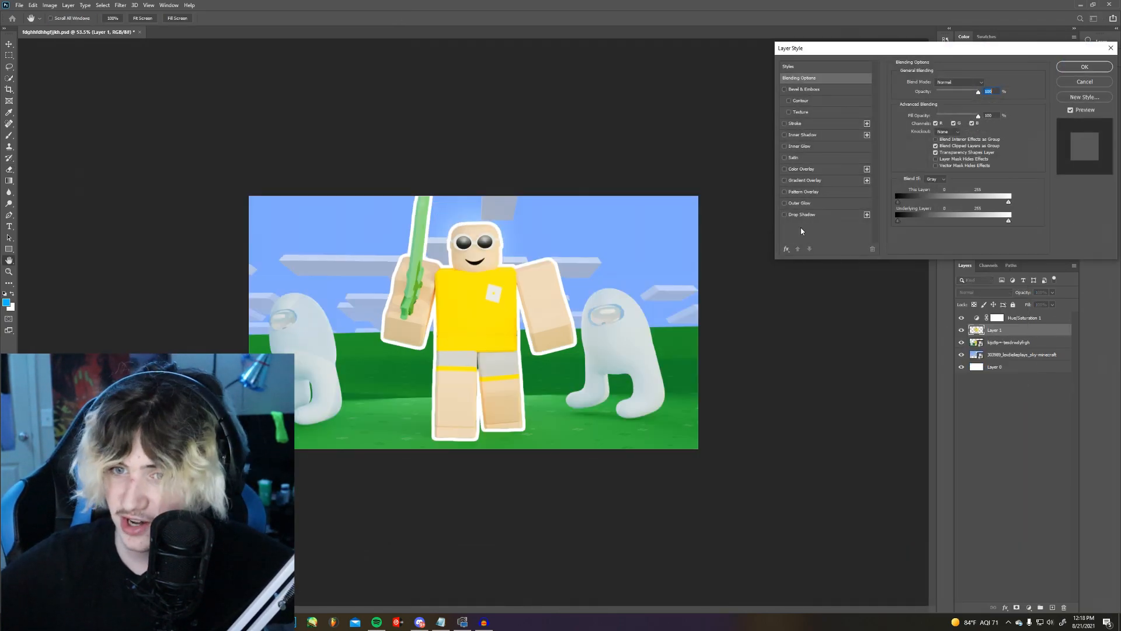
click(784, 205)
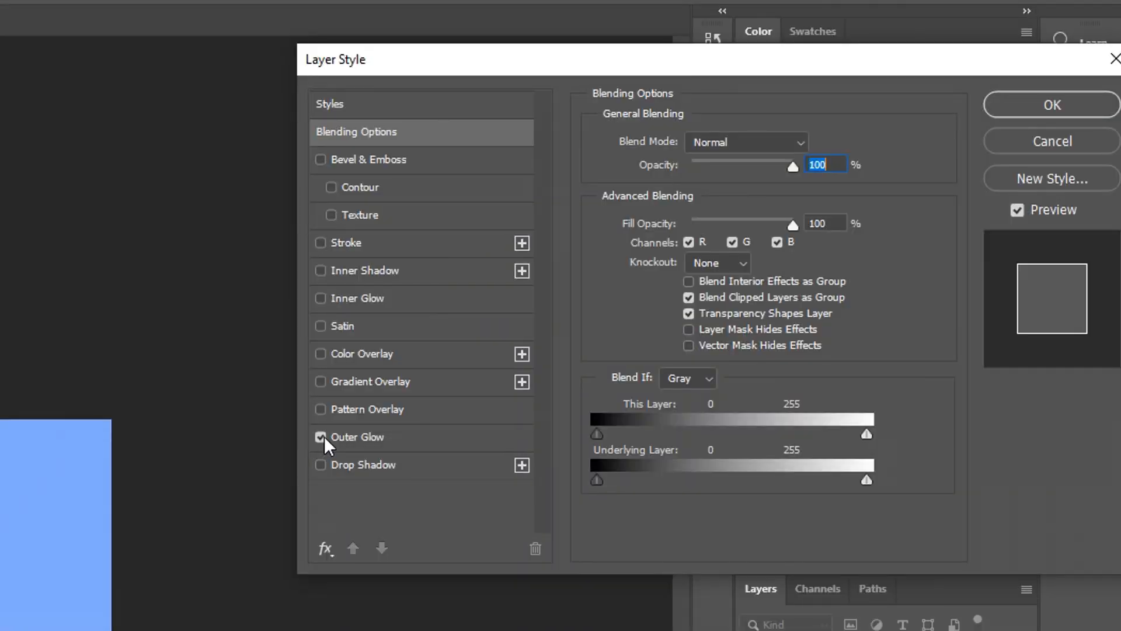
click(345, 438)
click(646, 217)
text(222222)
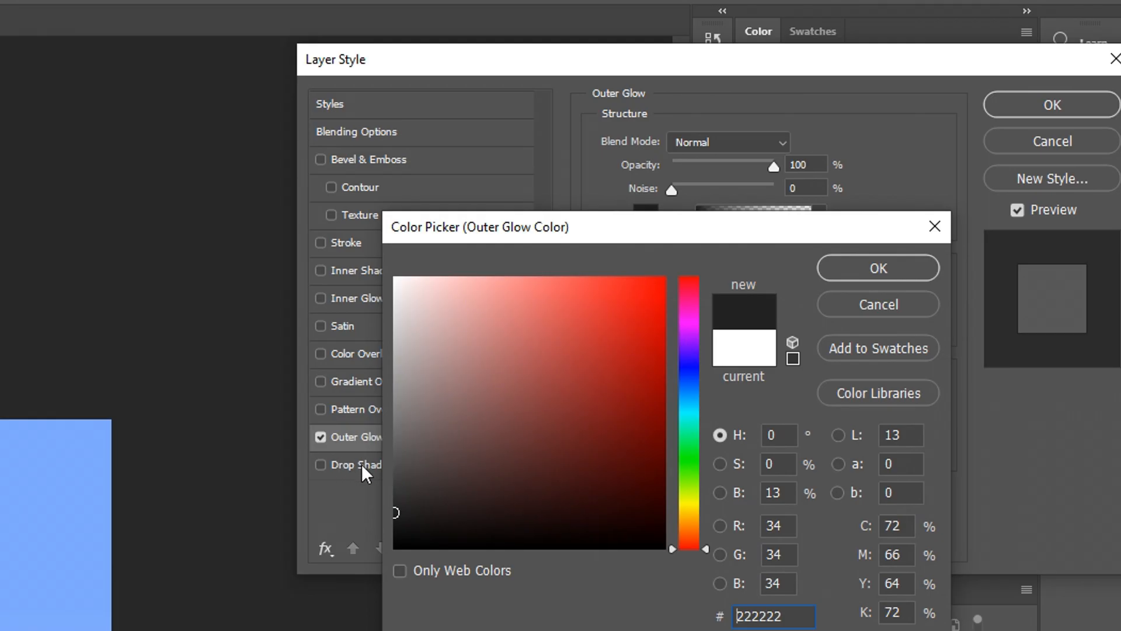
drag(396, 500, 398, 511)
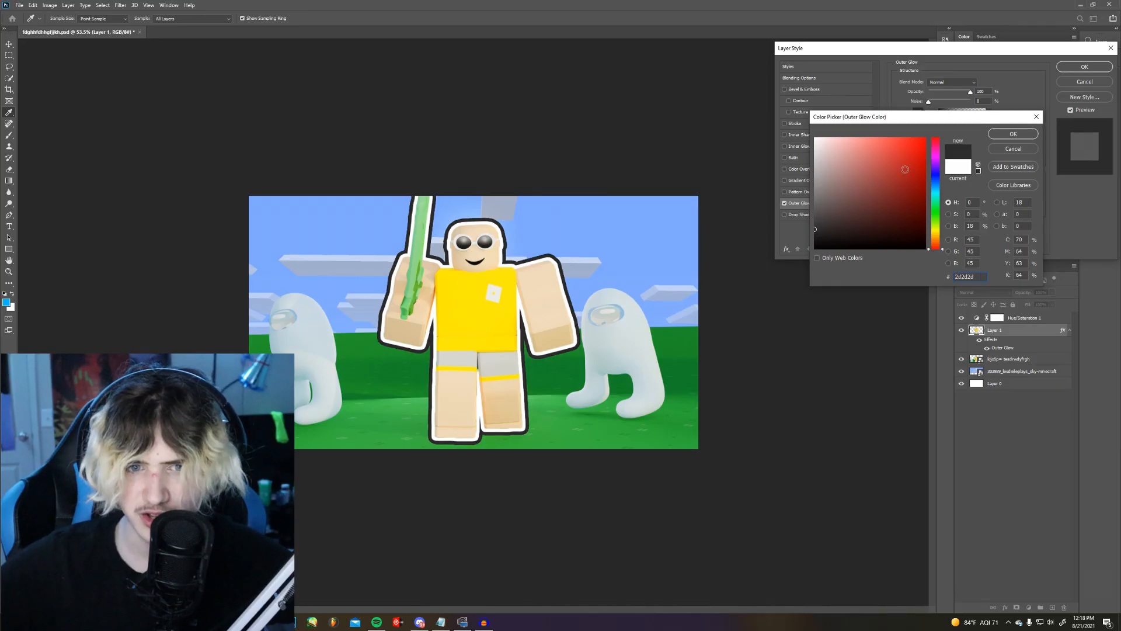
click(1013, 134)
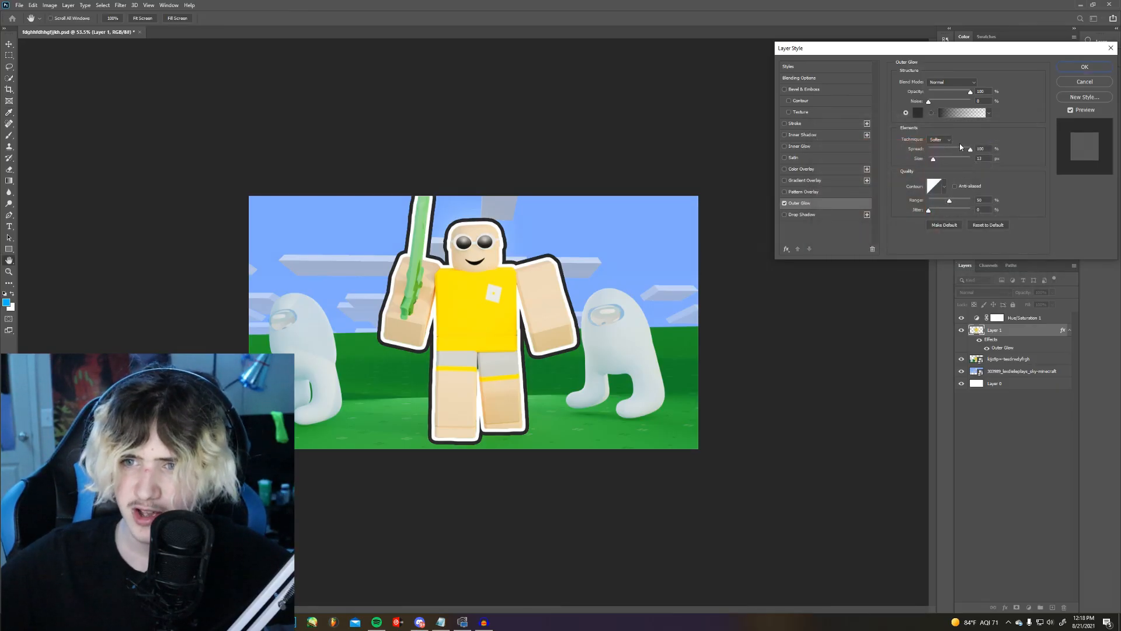
drag(933, 158, 930, 160)
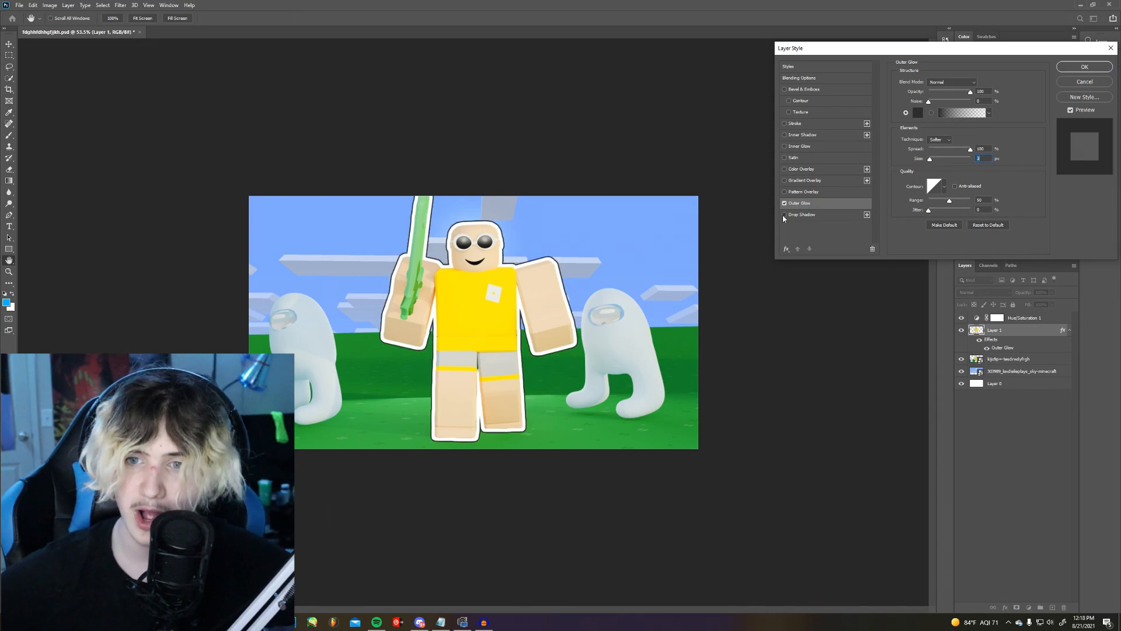
Add a black Multiply drop shadow to the character layer, apply the layer style and save the document
click(800, 214)
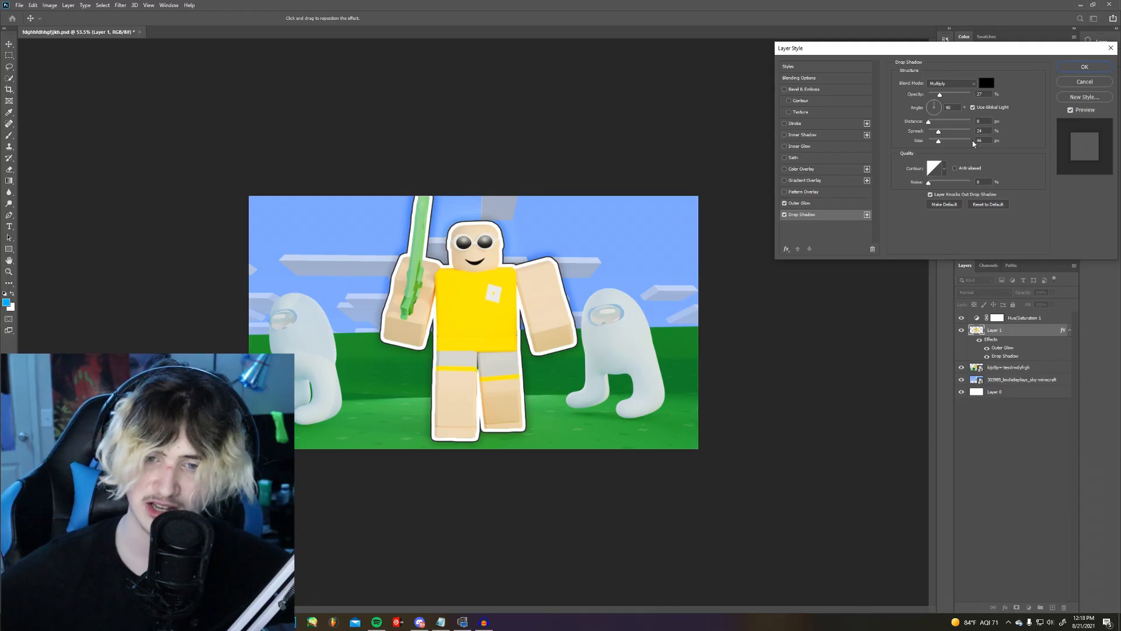
click(1080, 34)
alt+scroll(812, 191, up, 5)
key(ctrl+s)
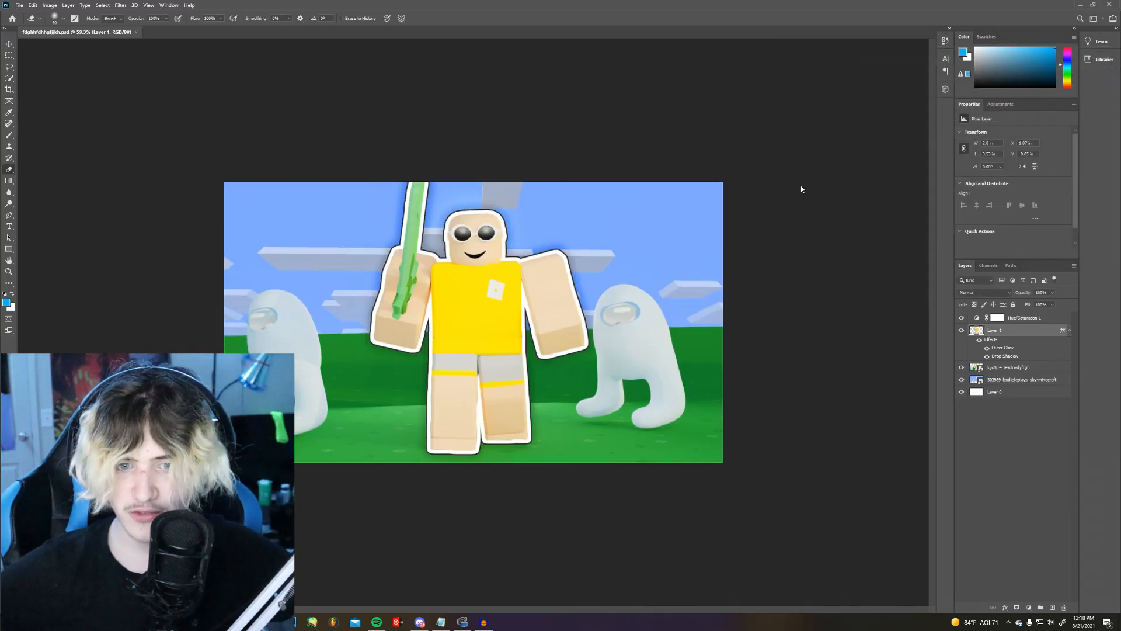
Add an empty layer directly above the render layer
alt+scroll(799, 193, down, 2)
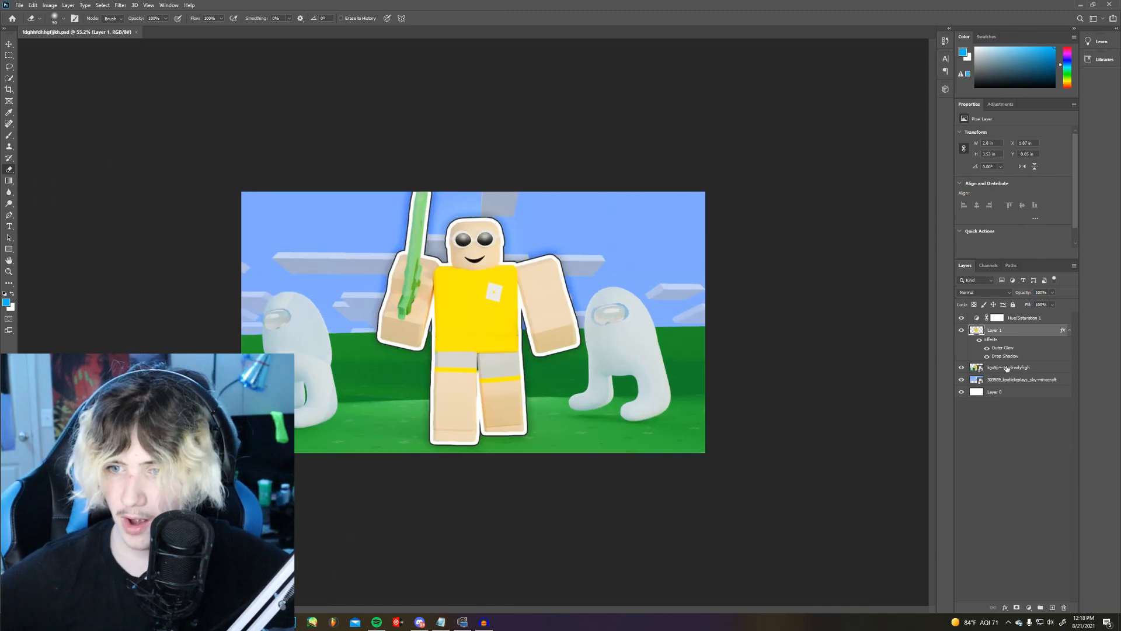
click(1007, 367)
click(1053, 608)
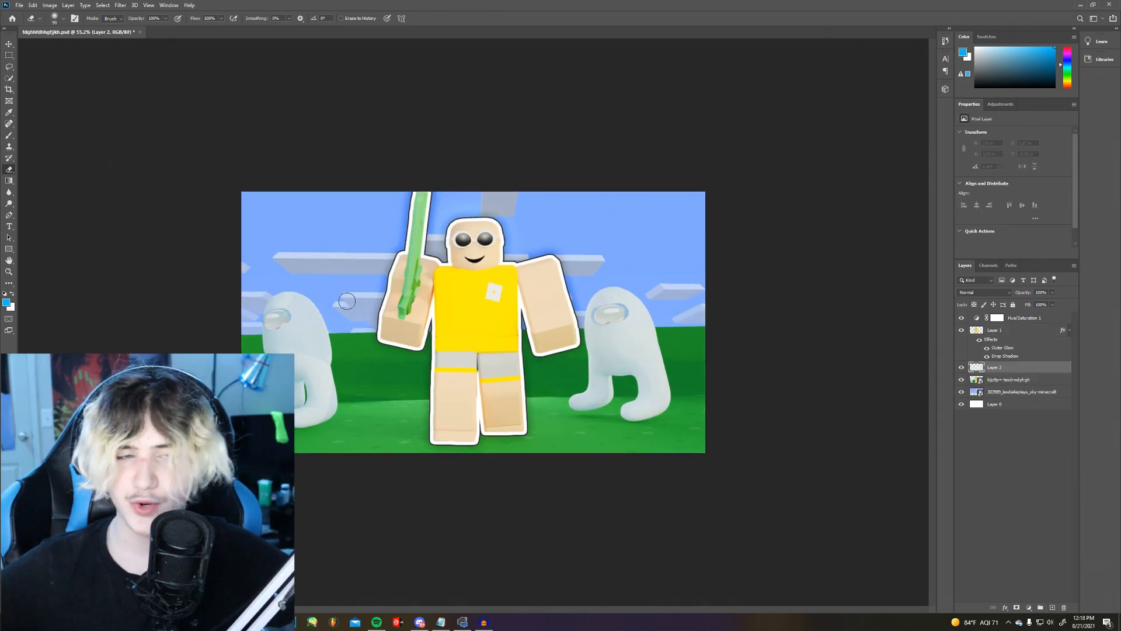
On the render layer, select the green ground and character with the Quick Selection tool, leaving out the white background figures
click(7, 77)
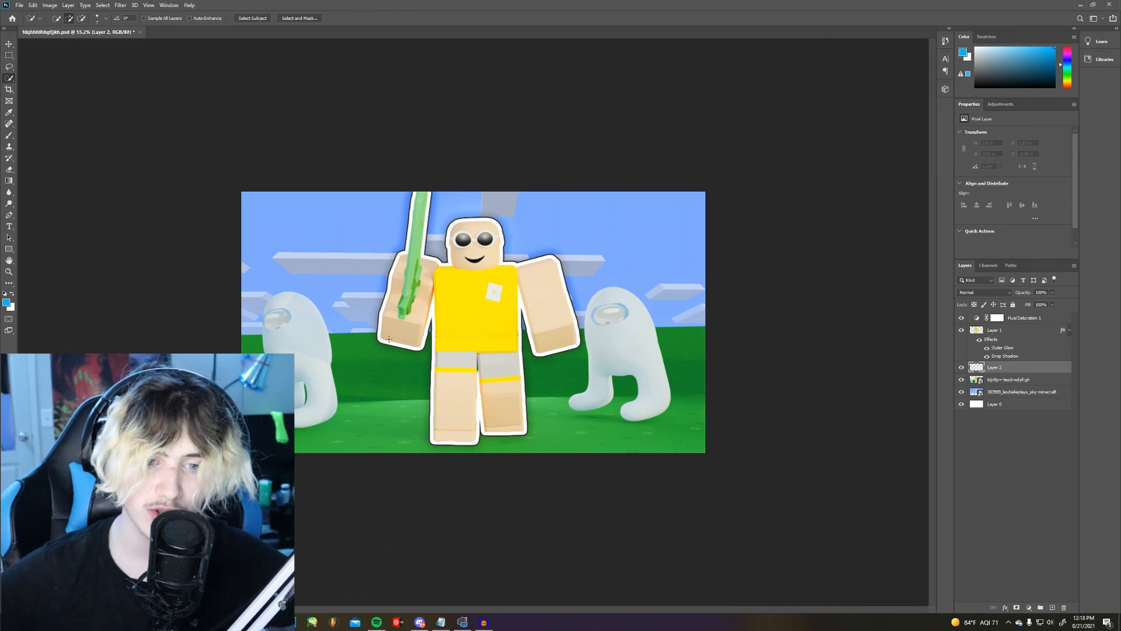
click(994, 382)
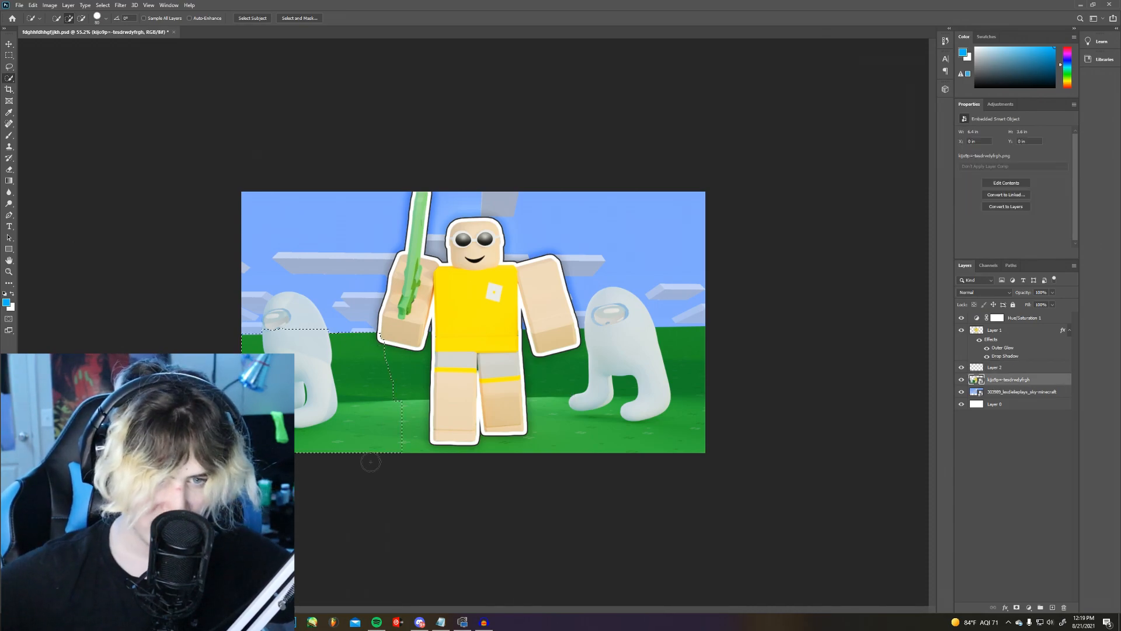
alt+scroll(470, 320, up, 1)
drag(470, 321, 648, 370)
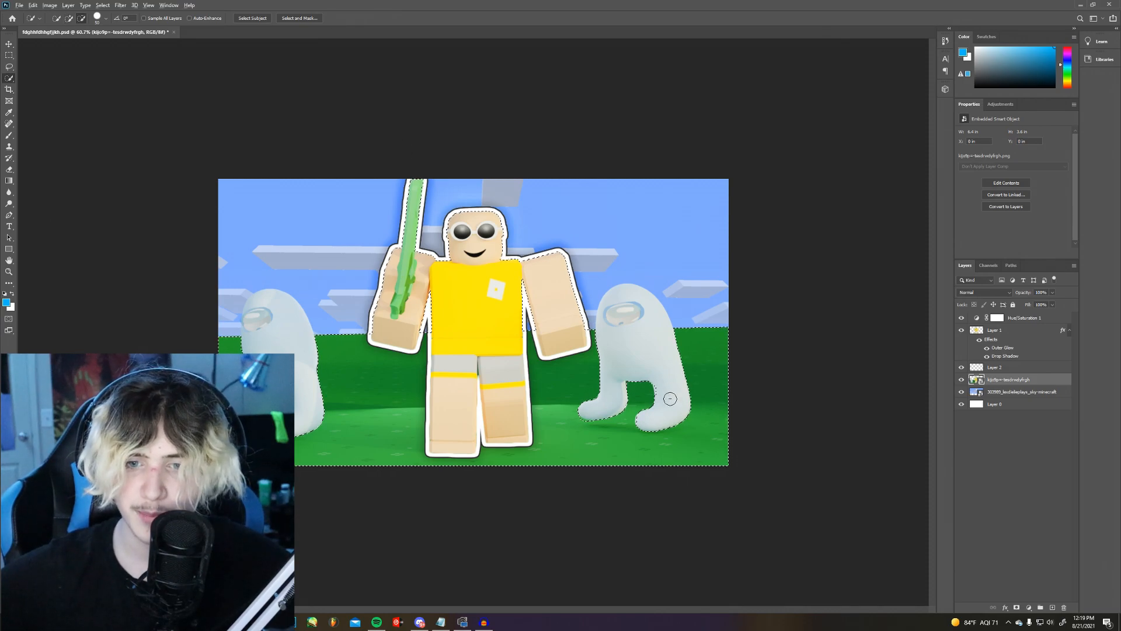
Refine the ground selection in Select and Mask with a slight Smooth, apply it and copy the selected area to a new layer
click(292, 18)
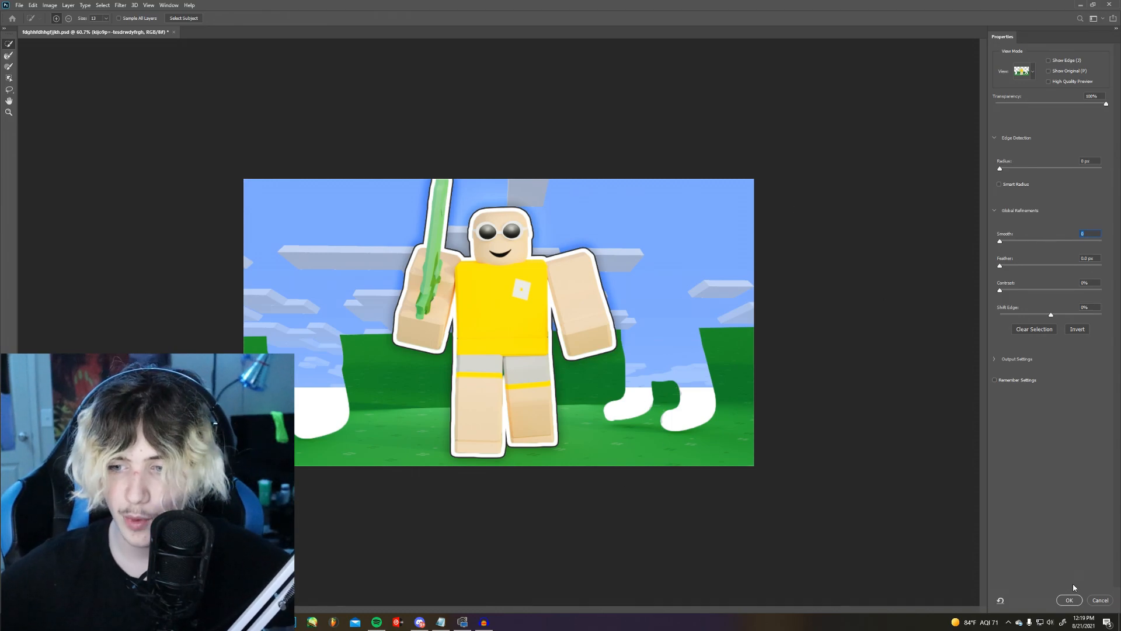
click(1069, 600)
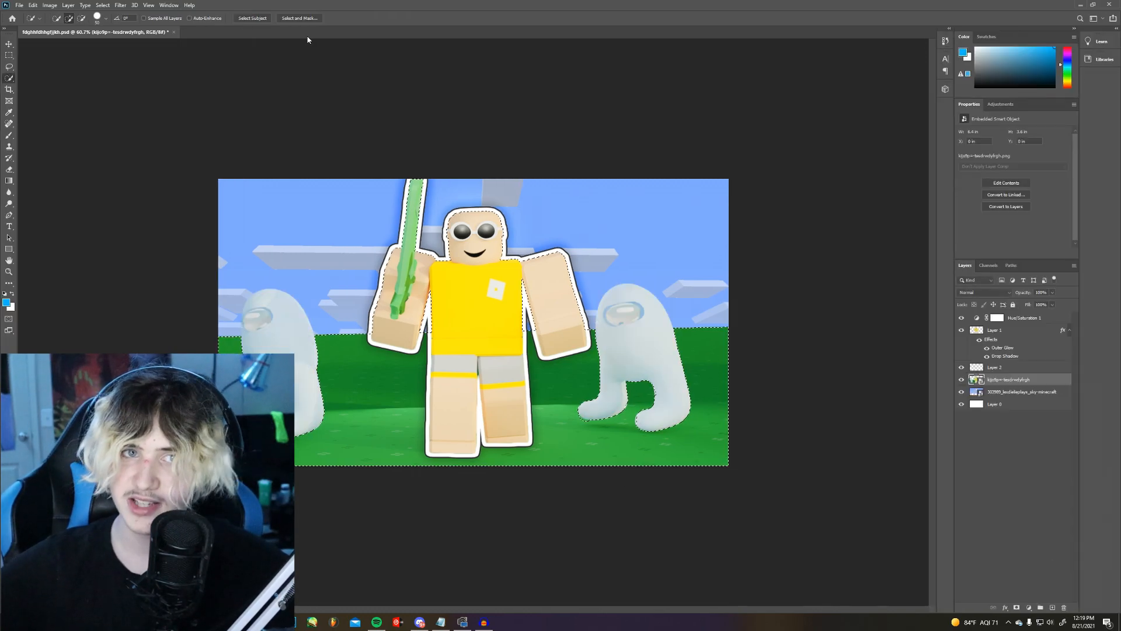
key(ctrl+j)
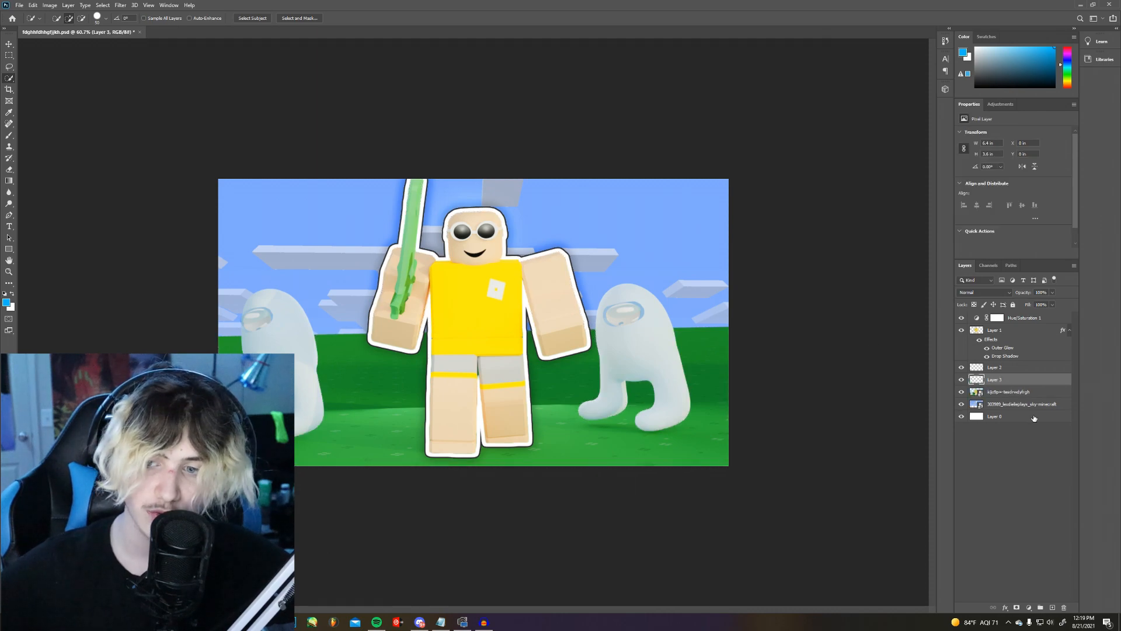
Add a new layer above the copied ground layer, delete the earlier empty layer, and clip the new layer to the ground copy
click(1019, 372)
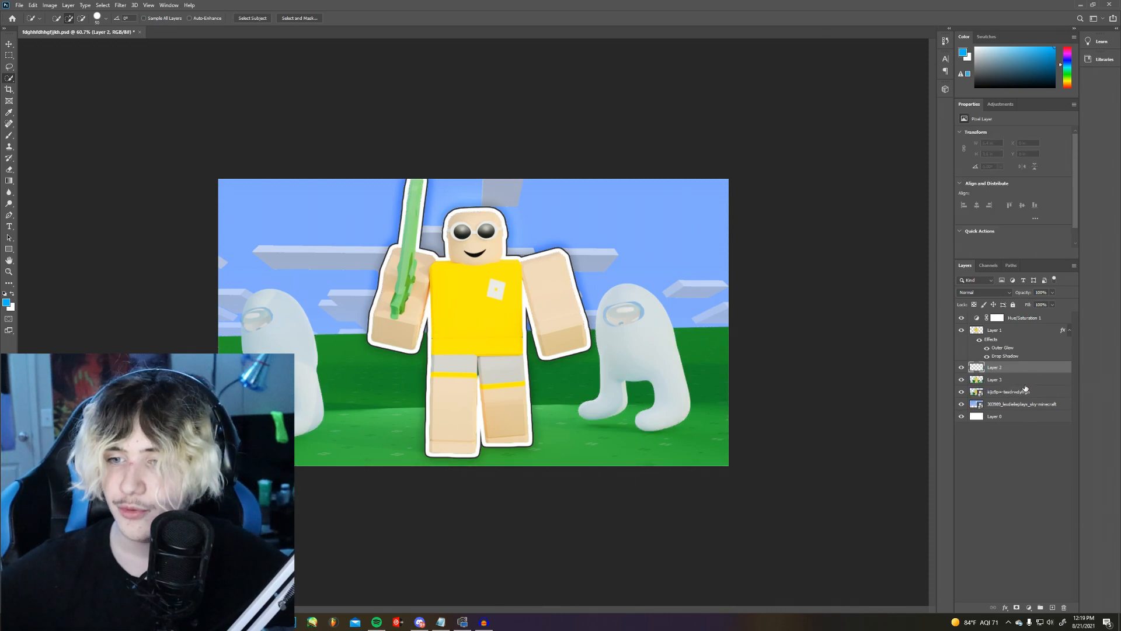
click(1025, 384)
click(1052, 607)
click(1007, 369)
key(Delete)
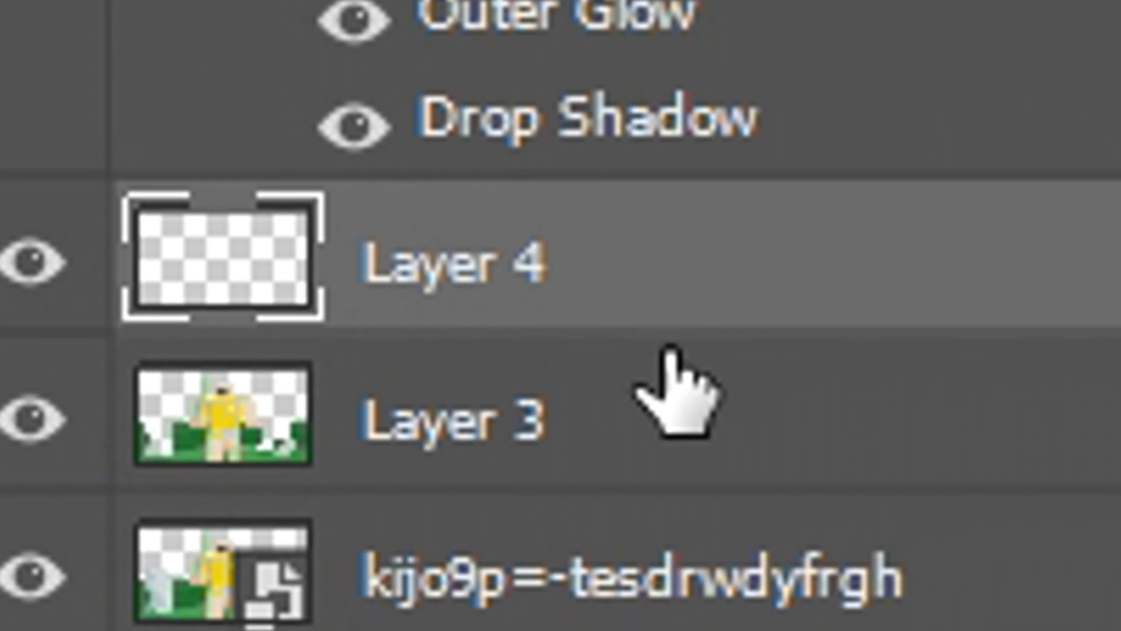
alt+click(637, 397)
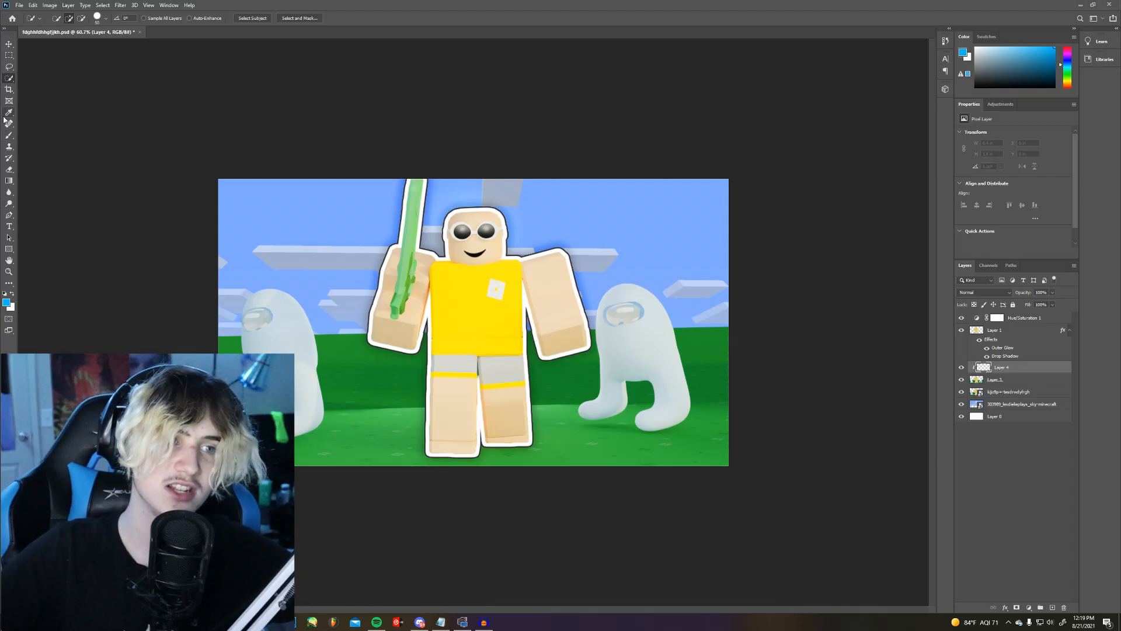
Choose the Brush tool and set the foreground color to bright green #02ff4f
click(9, 135)
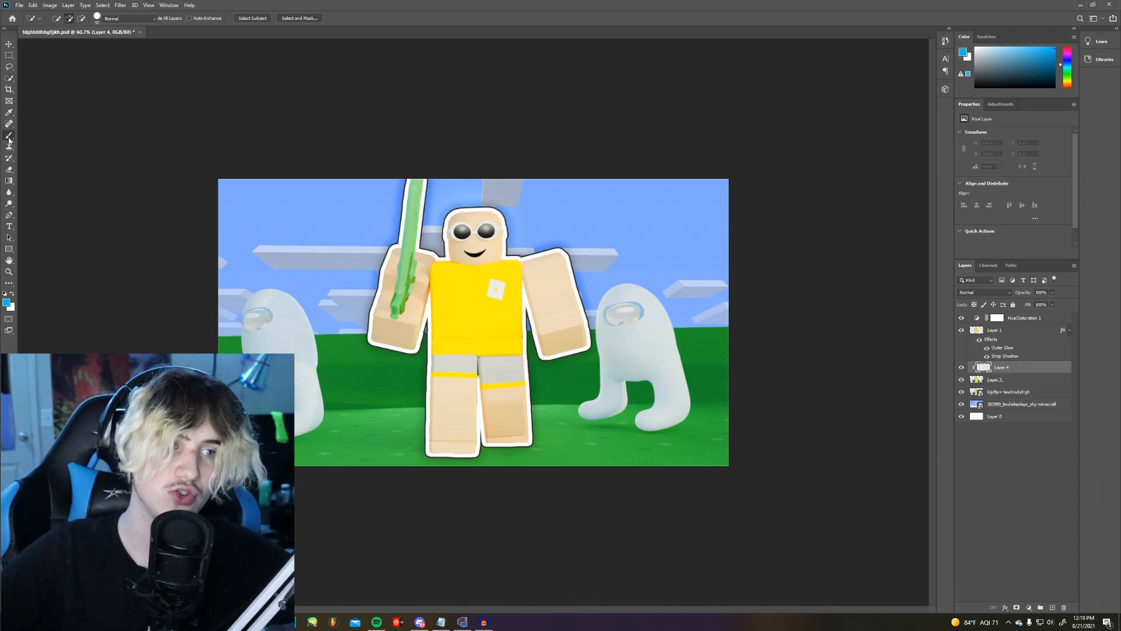
click(10, 303)
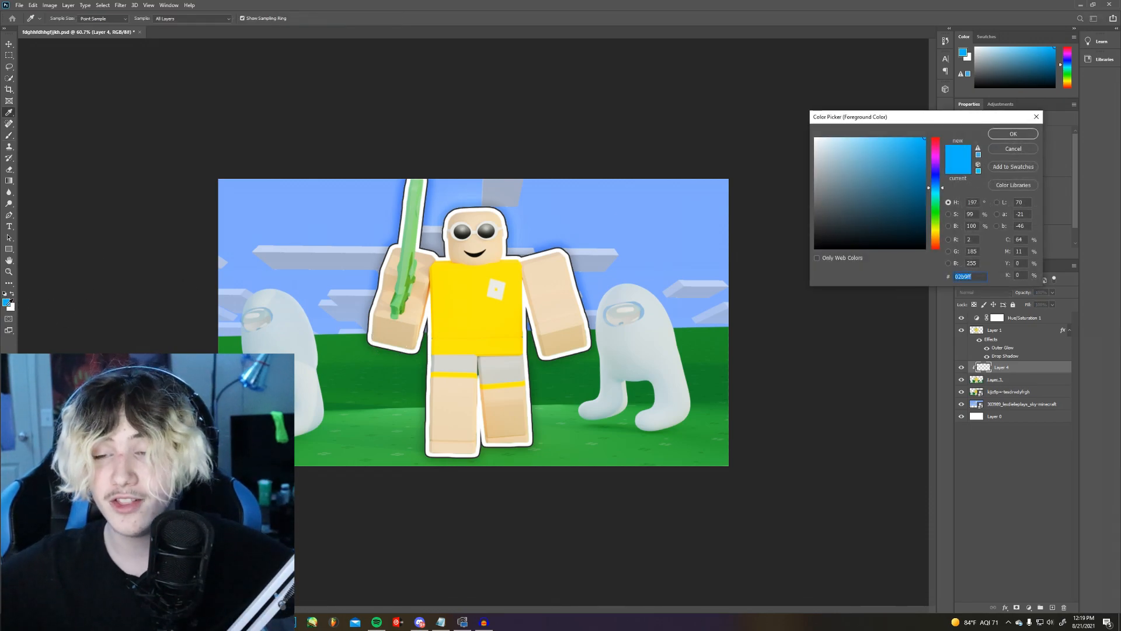
drag(938, 227, 942, 206)
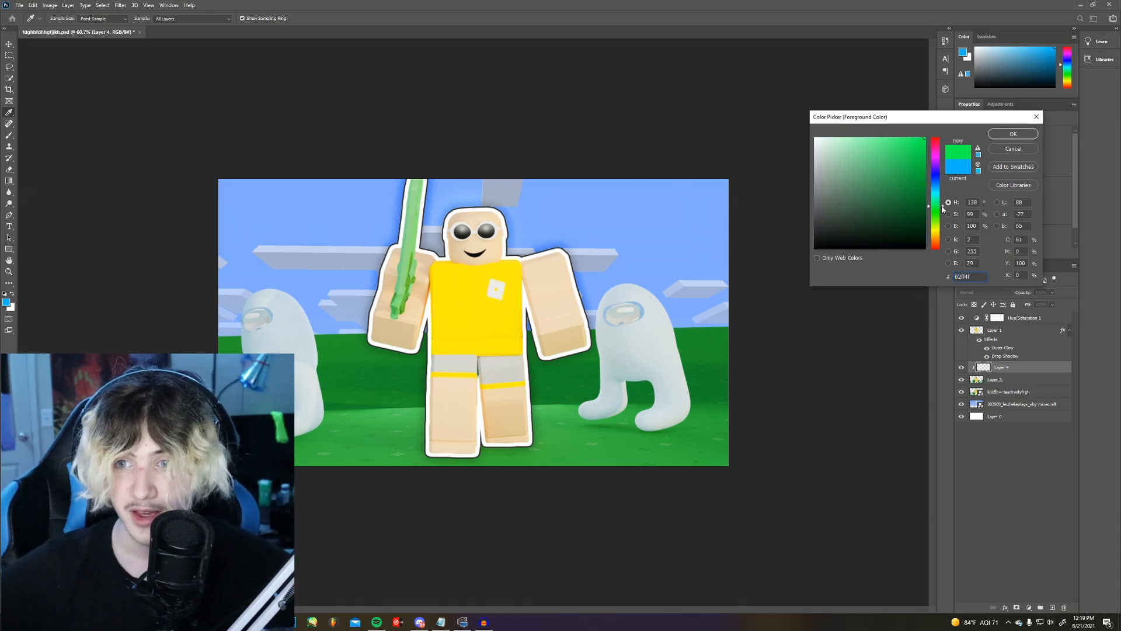
click(1012, 135)
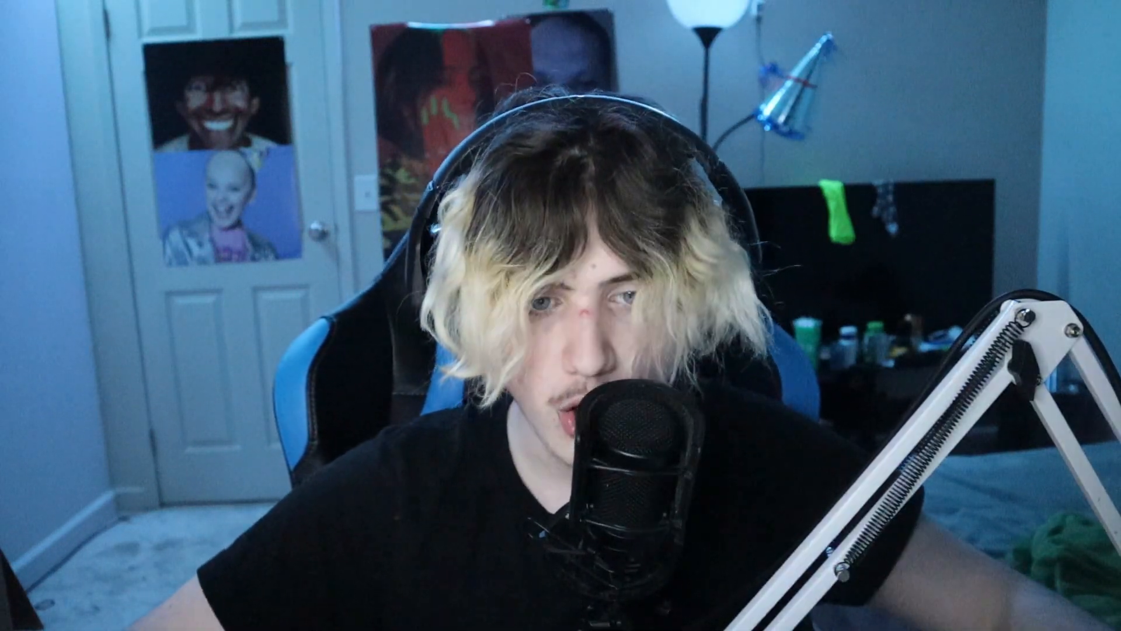
Set the blend mode of the green layer clipped to the ground copy to Overlay and open its opacity for adjustment
click(535, 58)
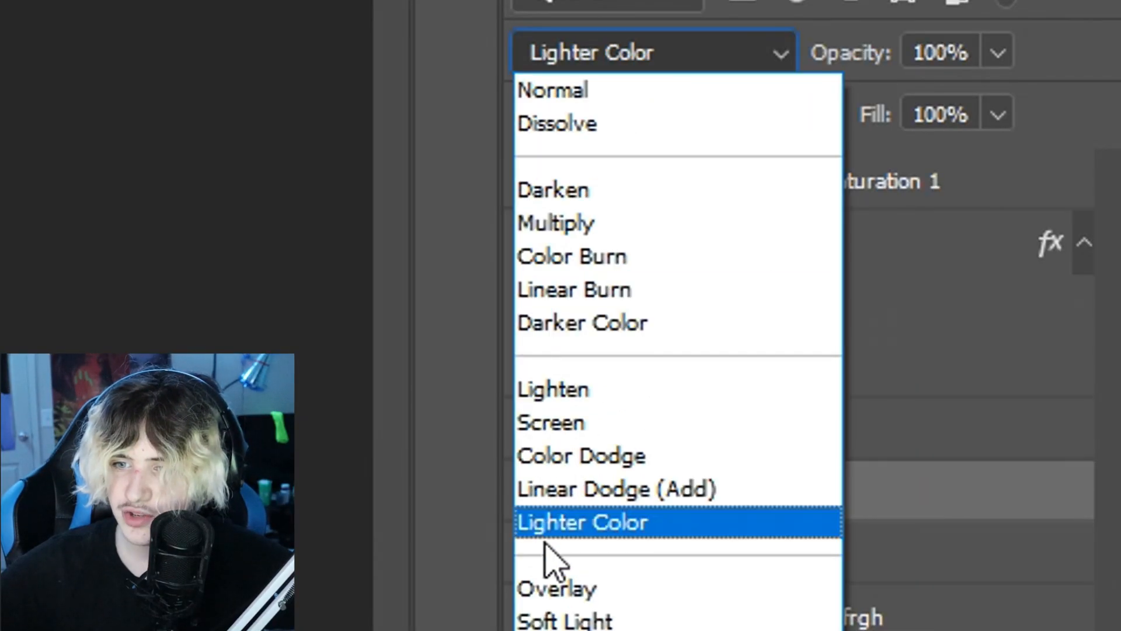
click(556, 588)
click(997, 52)
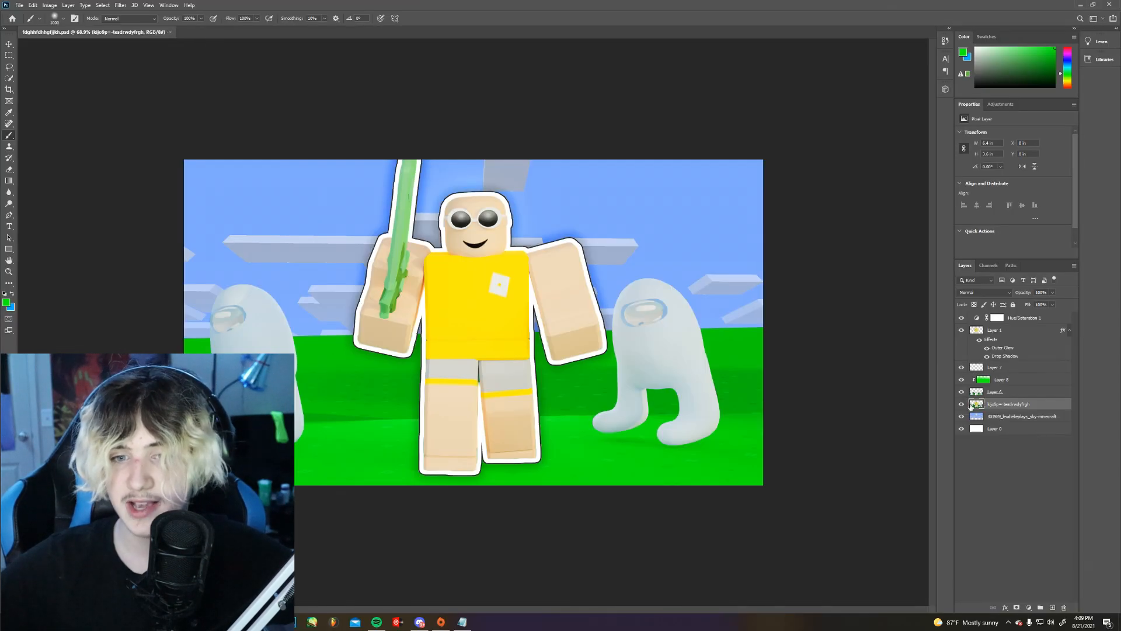
Paint bright blue over the sky on a new layer above the sky image, set it to Overlay and lower its opacity
click(1007, 418)
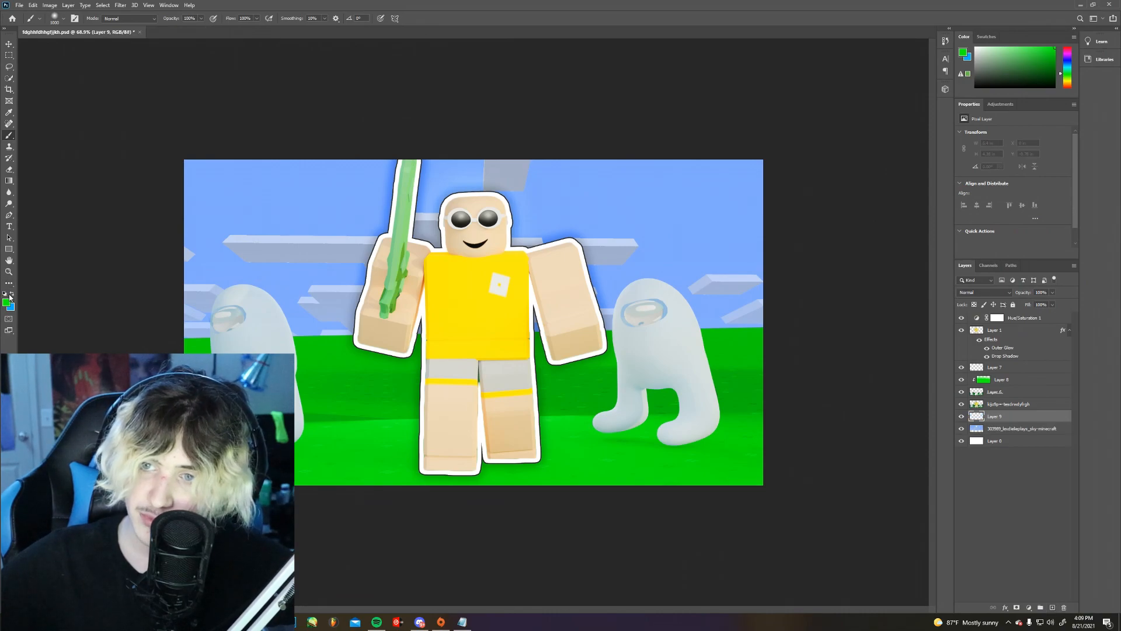
click(11, 294)
mouse_move(97, 190)
mouse_down()
mouse_move(963, 243)
mouse_move(851, 290)
mouse_up()
click(982, 292)
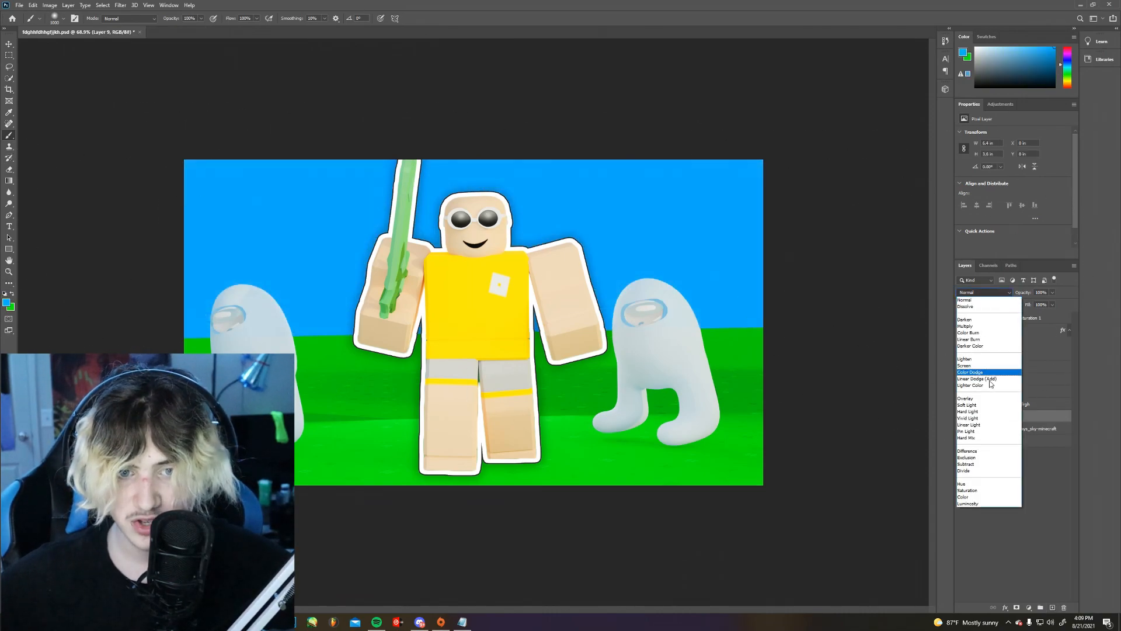
click(986, 396)
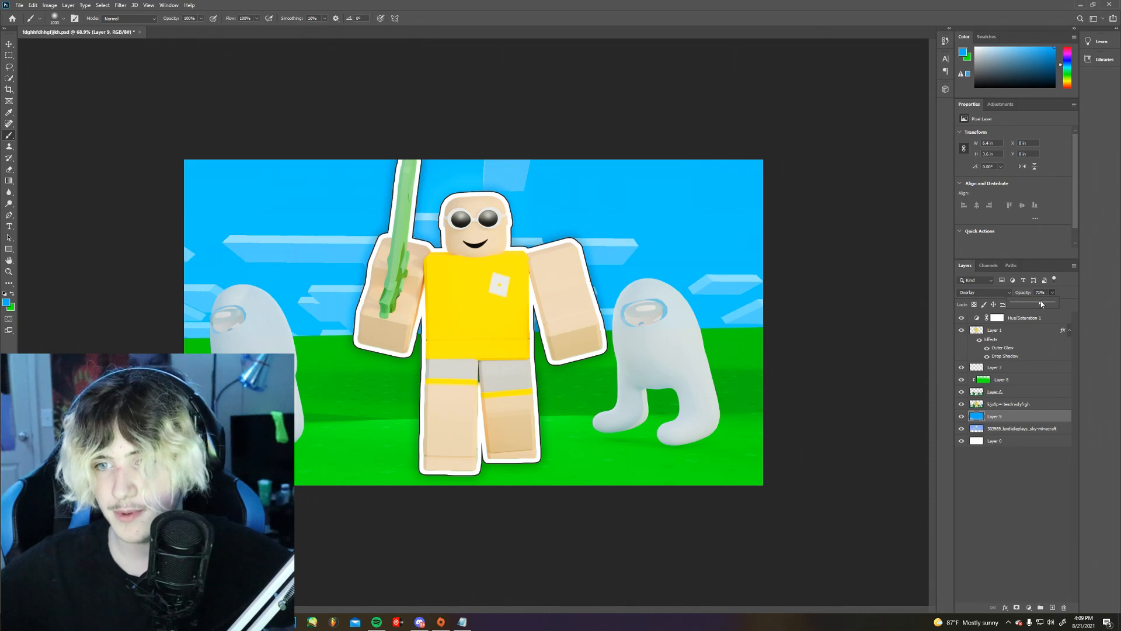
Merge the green layer with the ground layers and apply a Gaussian Blur of 2.8 pixels to the result
click(1039, 389)
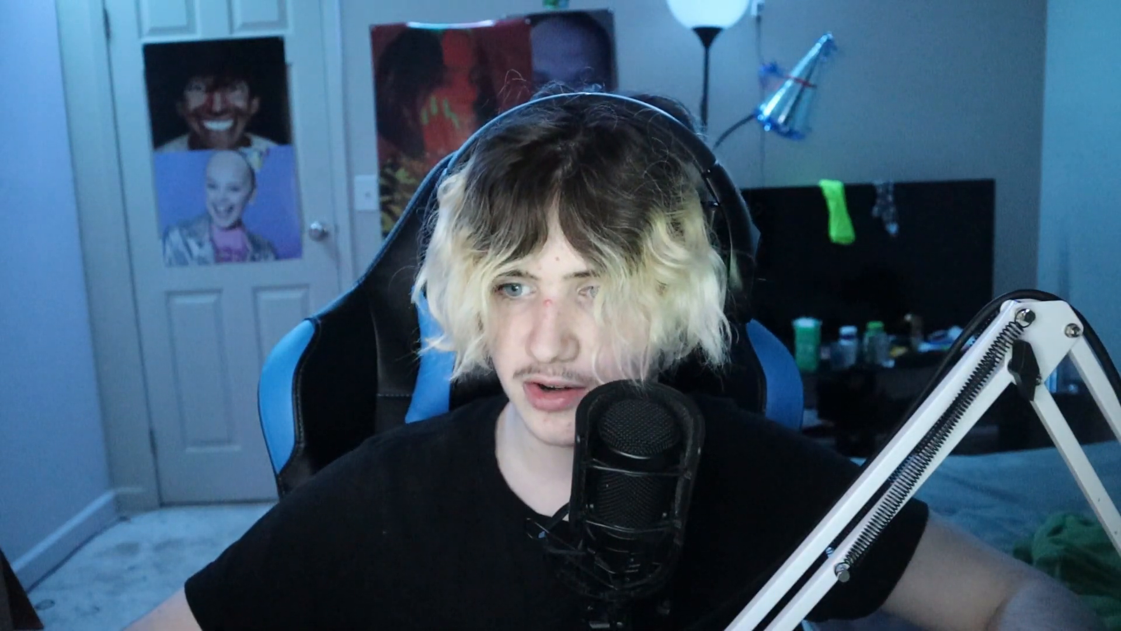
click(236, 8)
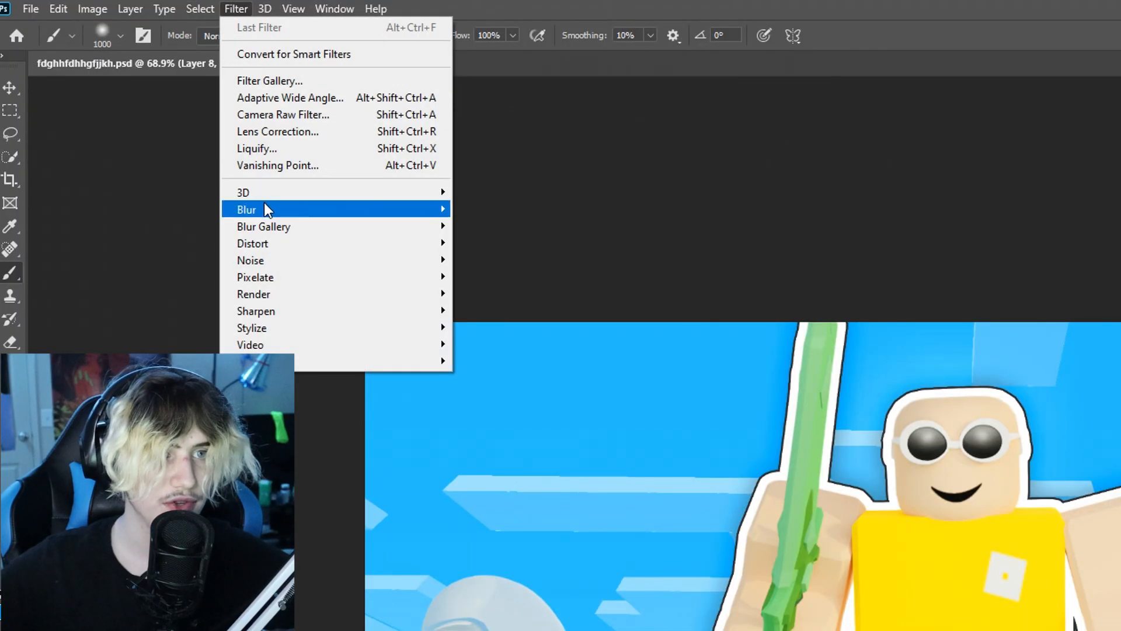
mouse_move(264, 209)
click(500, 274)
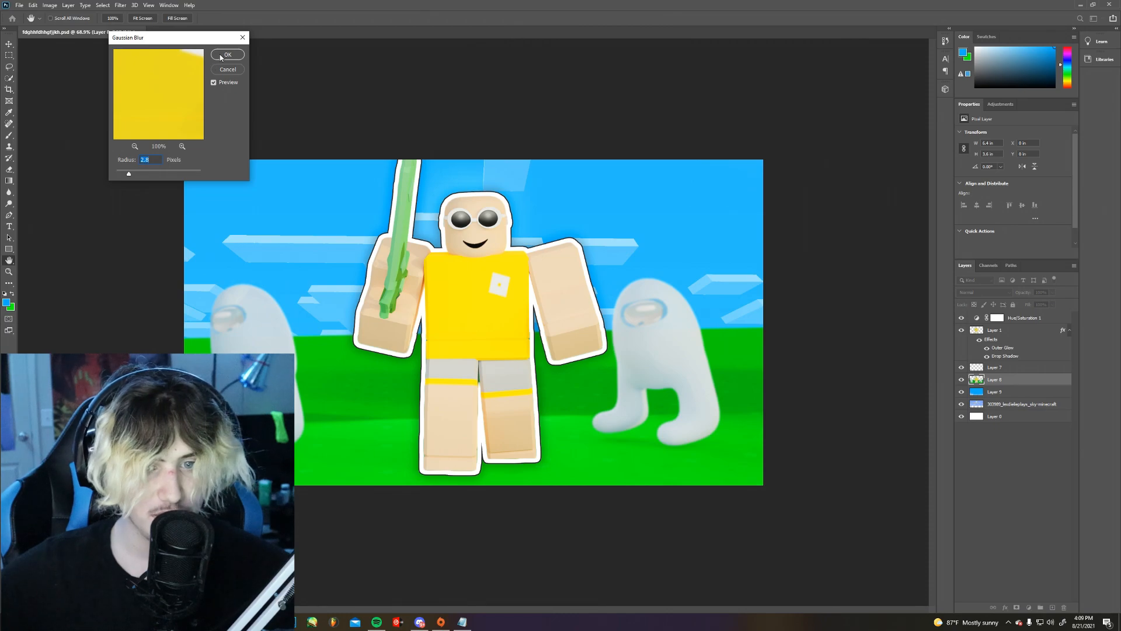
click(220, 54)
key(b)
Merge the blue Overlay layer with the sky image layer below it
click(1021, 404)
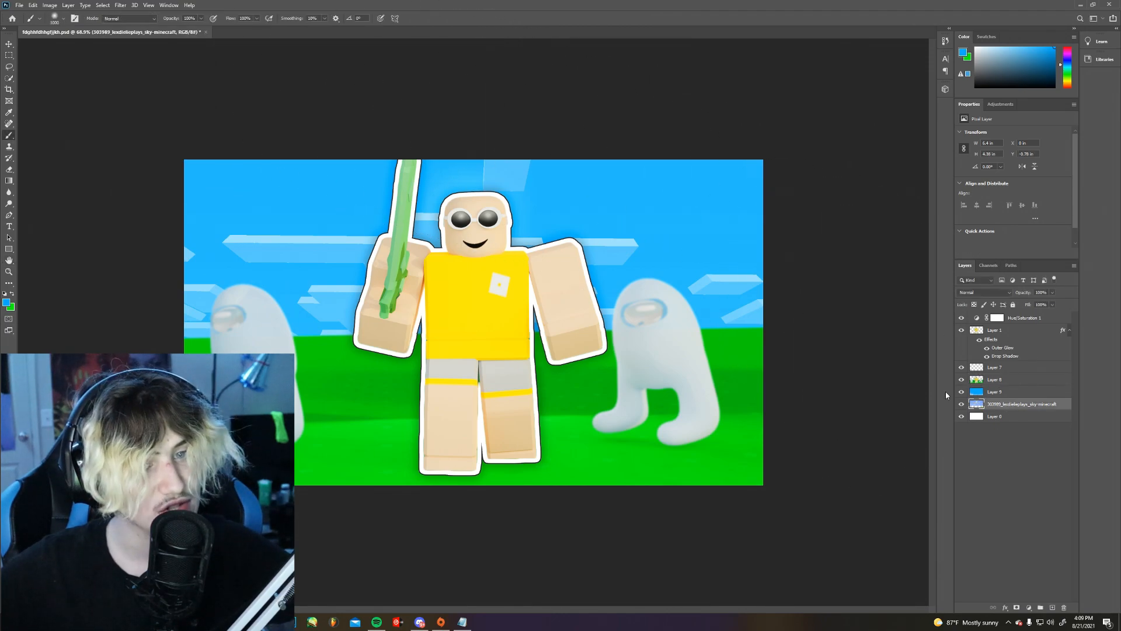
right_click(1021, 404)
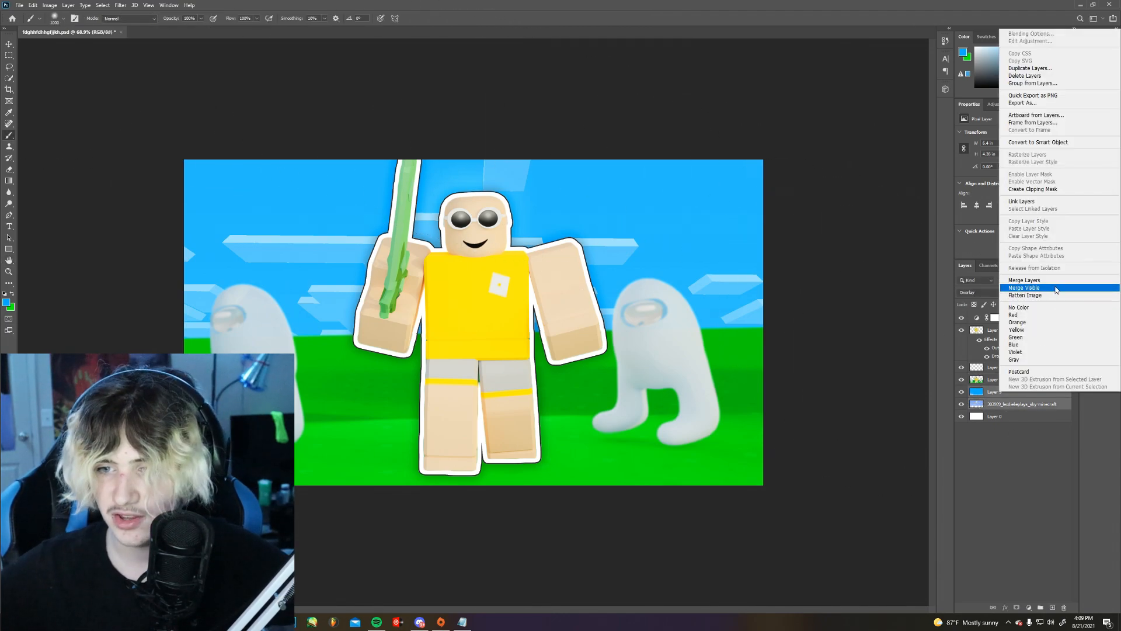
click(1001, 281)
Apply a Gaussian Blur with a 2.8 pixel radius to the merged sky layer
click(120, 5)
mouse_move(126, 104)
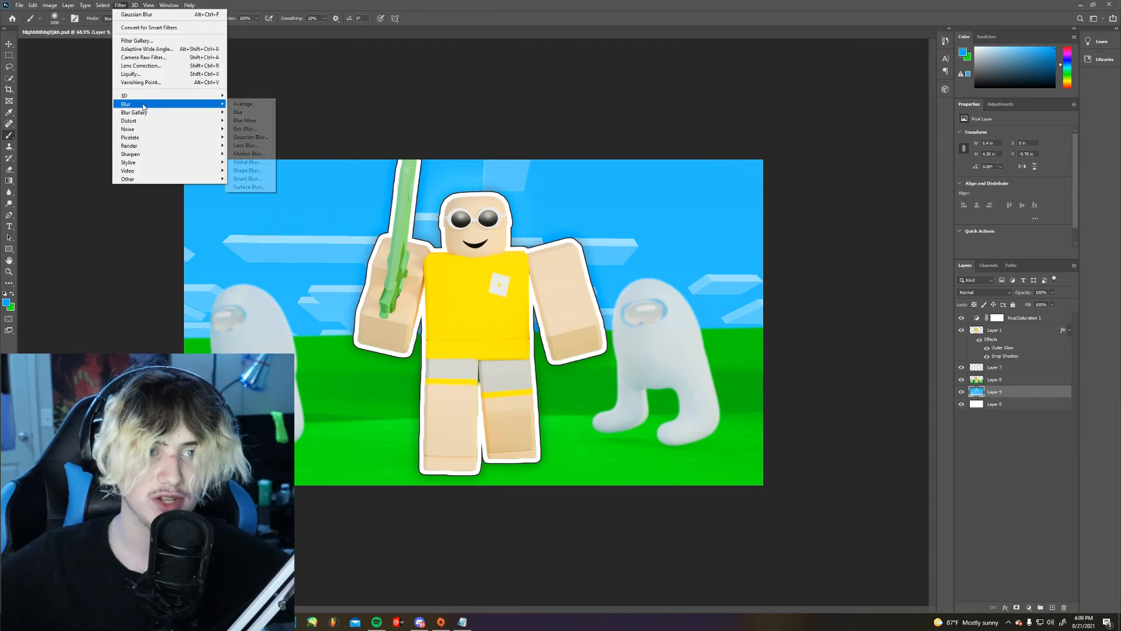
click(251, 137)
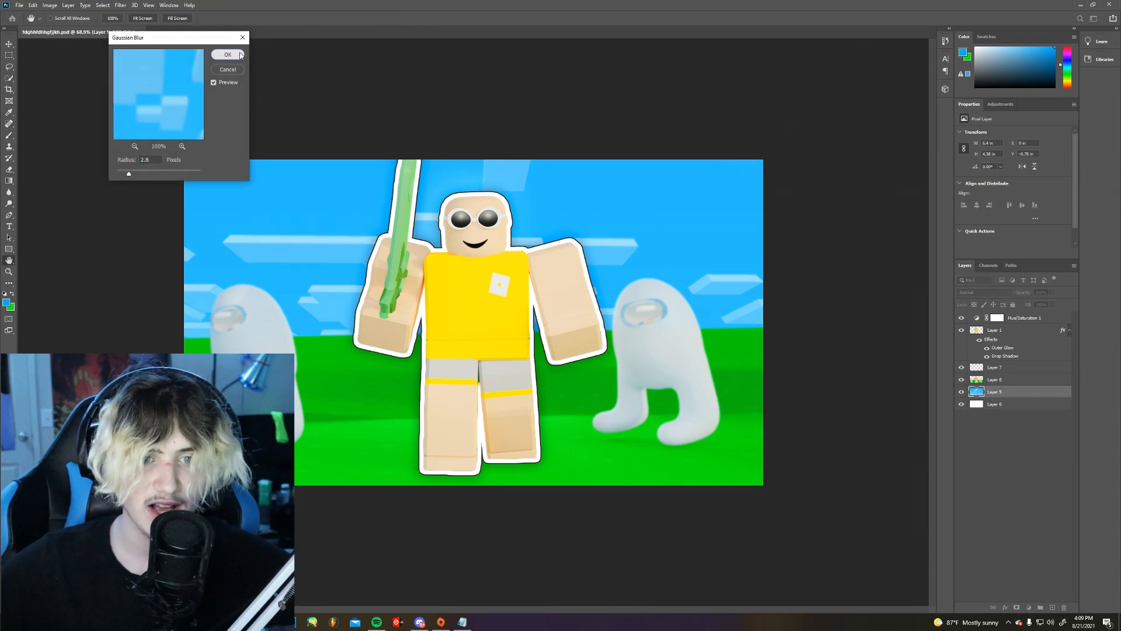
click(241, 55)
Create a text layer reading INSANE! in Burbank Big Condensed Black, replacing the placeholder text
alt+scroll(385, 237, down, 12)
alt+scroll(404, 247, up, 7)
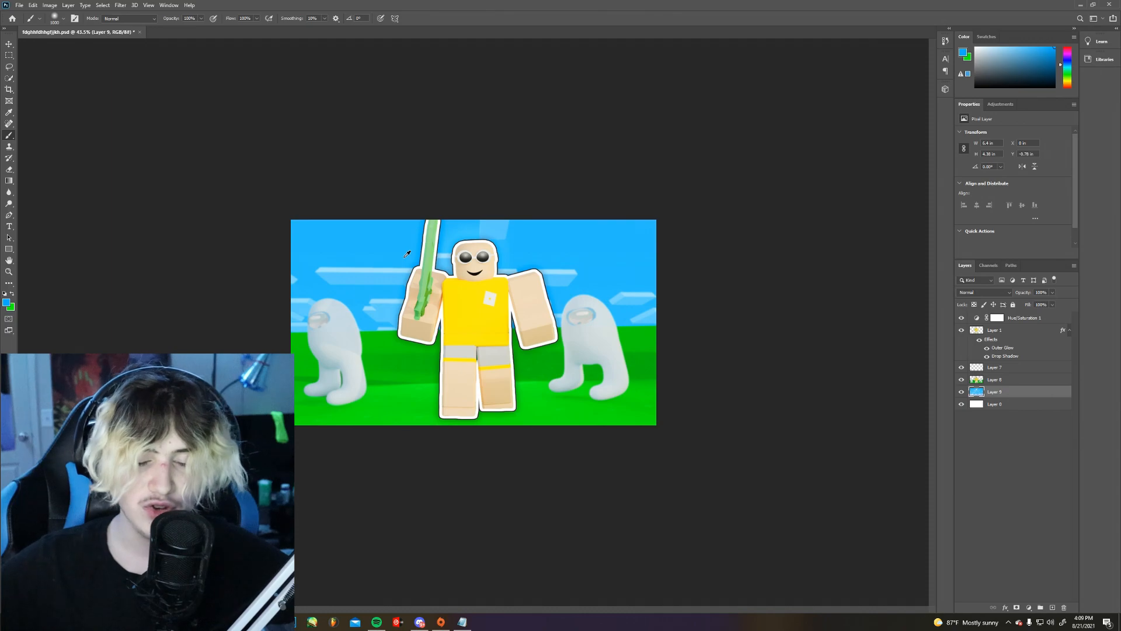
alt+scroll(407, 253, up, 2)
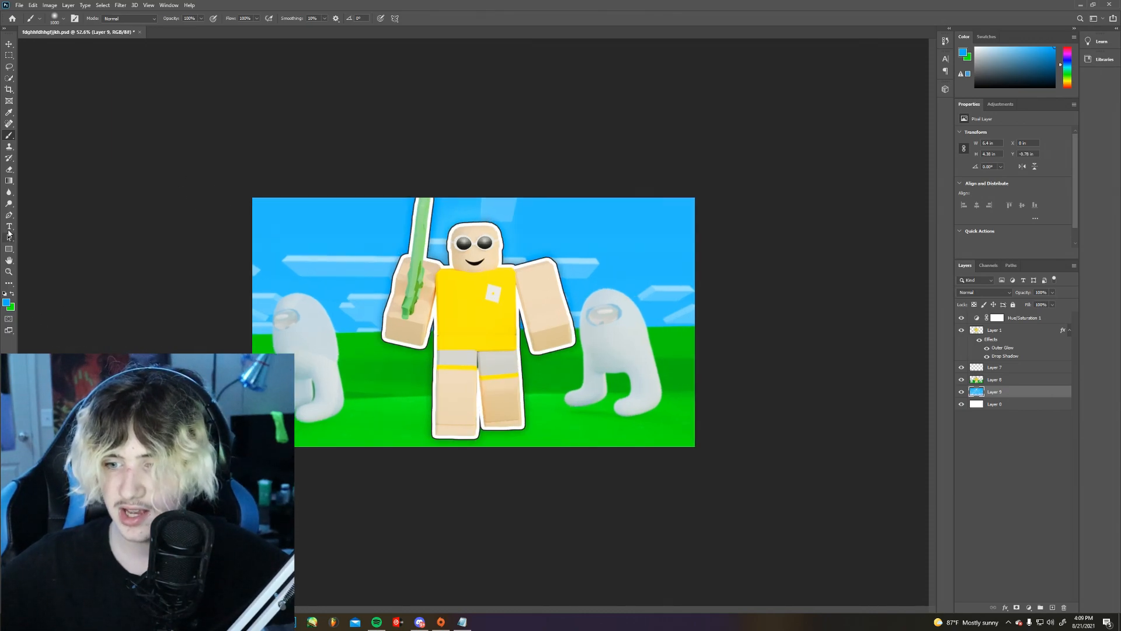
click(9, 227)
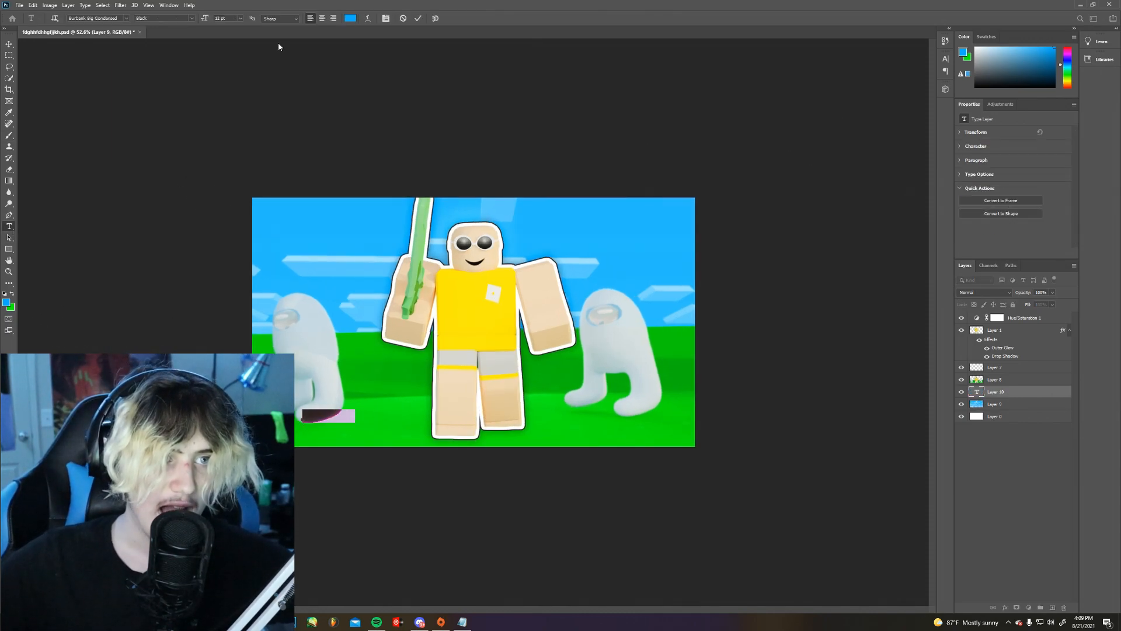
key(BackSpace)
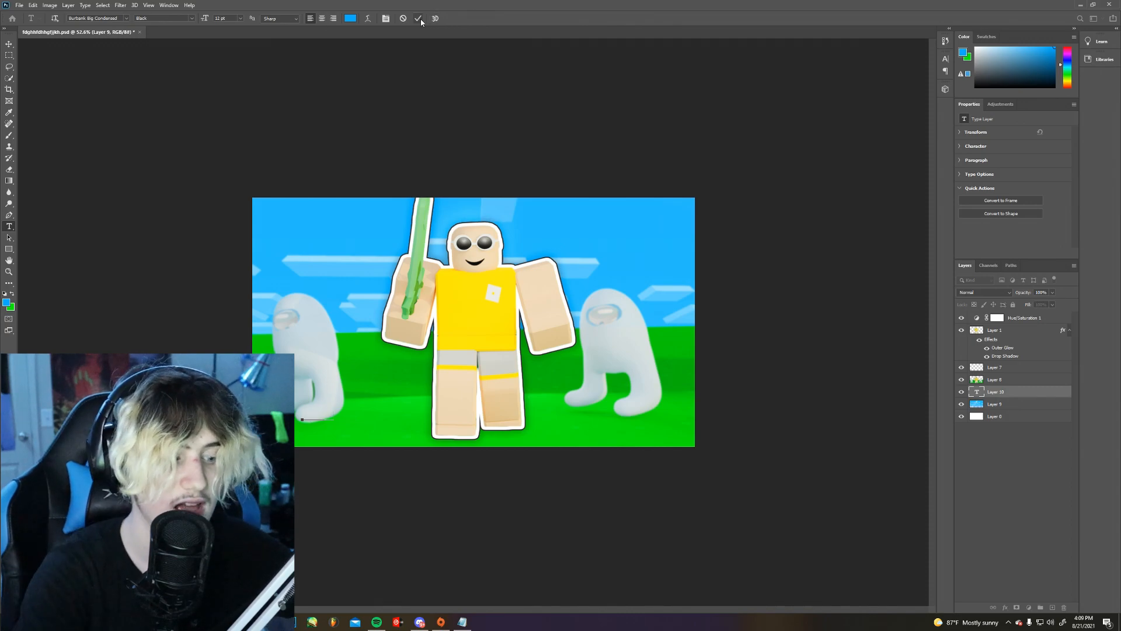
Move the INSANE! layer above the character layer, enlarge the text across the image's lower left with a slight tilt, and save
alt+scroll(470, 44, up, 3)
key(ctrl+t)
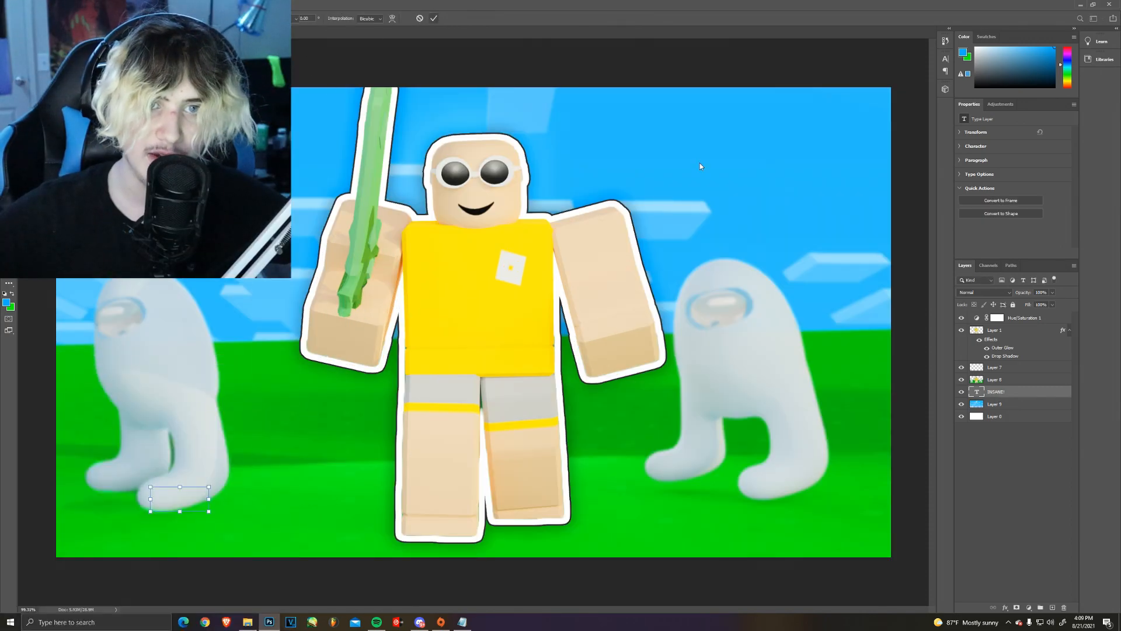
drag(1013, 338, 1013, 334)
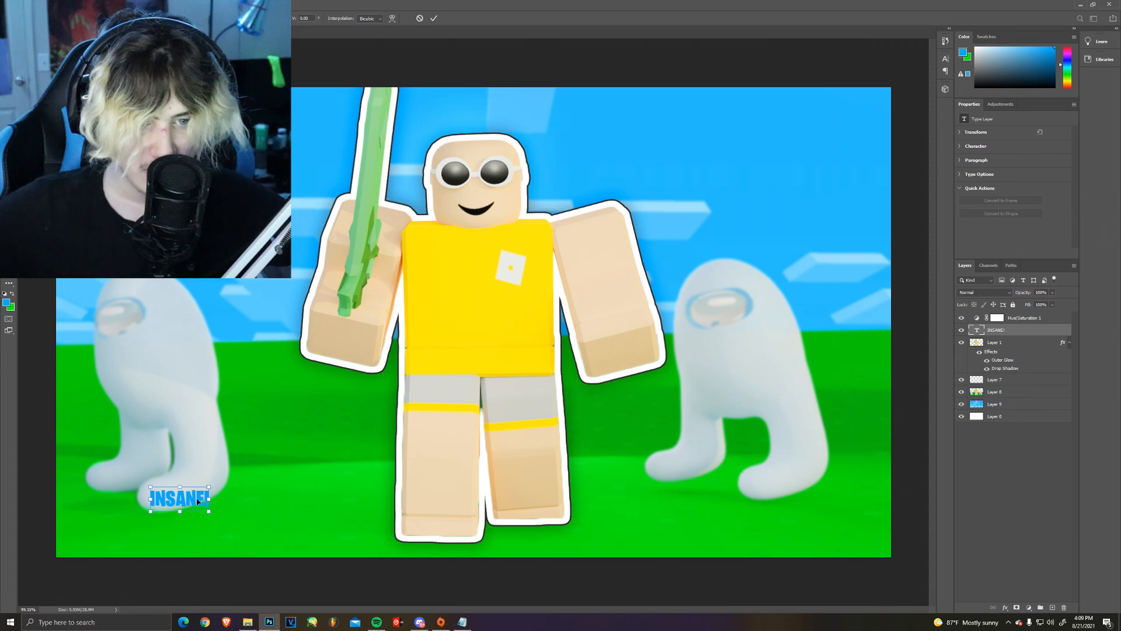
drag(405, 499, 537, 453)
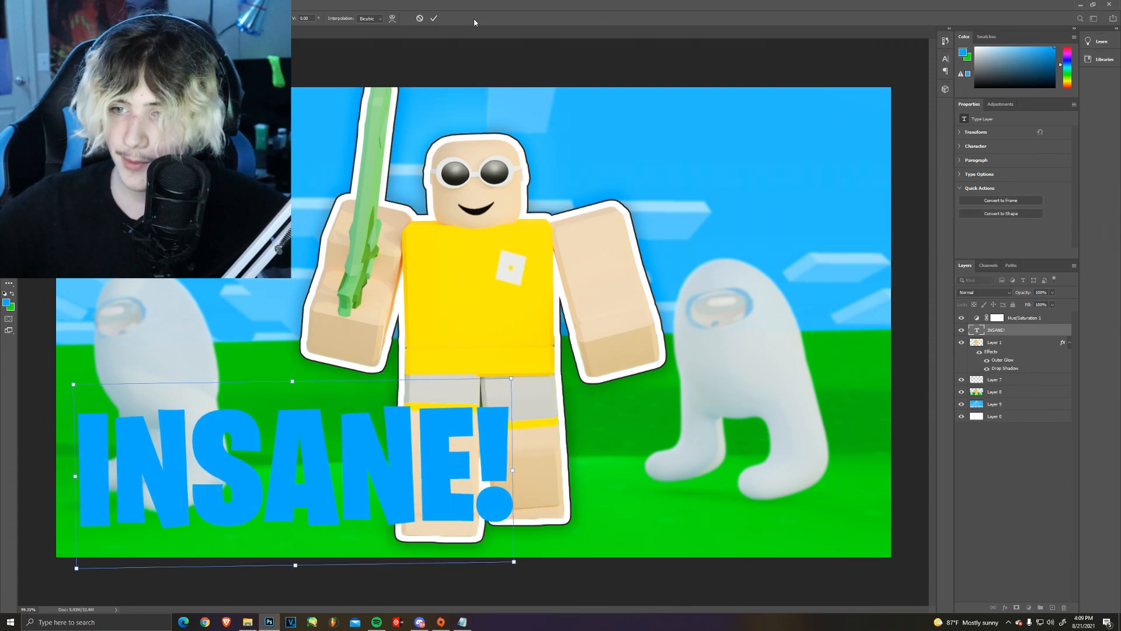
click(433, 18)
key(ctrl+s)
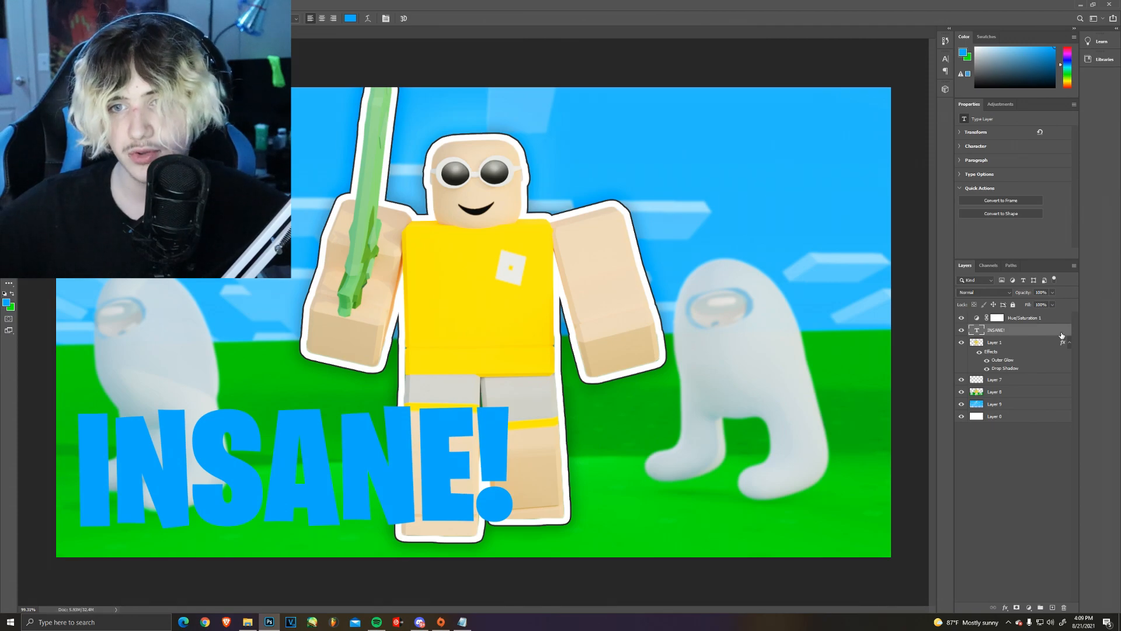
Give the INSANE! text a white Stroke, a red Color Overlay and a Drop Shadow
double_click(1062, 332)
click(785, 124)
click(785, 170)
key(Return)
alt+scroll(649, 314, down, 4)
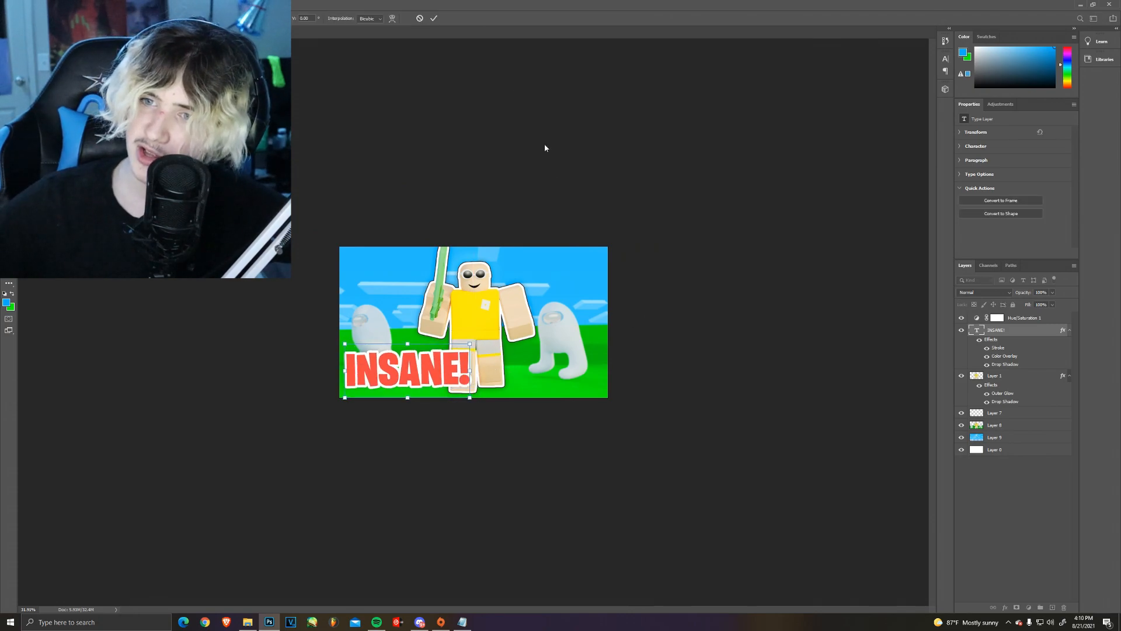
alt+scroll(432, 178, up, 2)
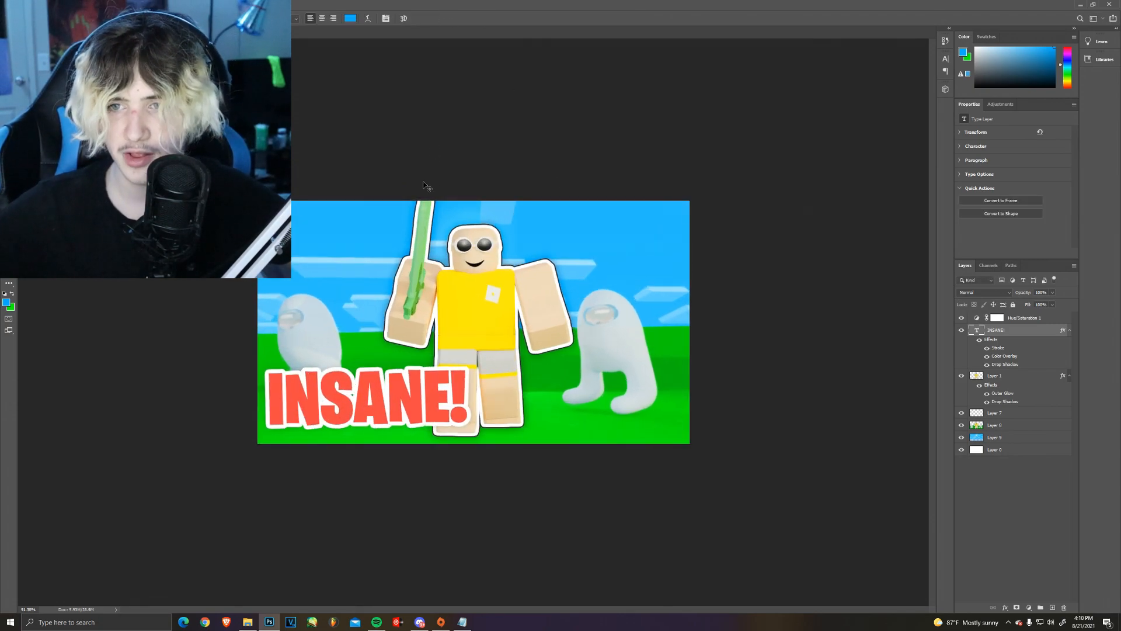
alt+scroll(428, 185, up, 2)
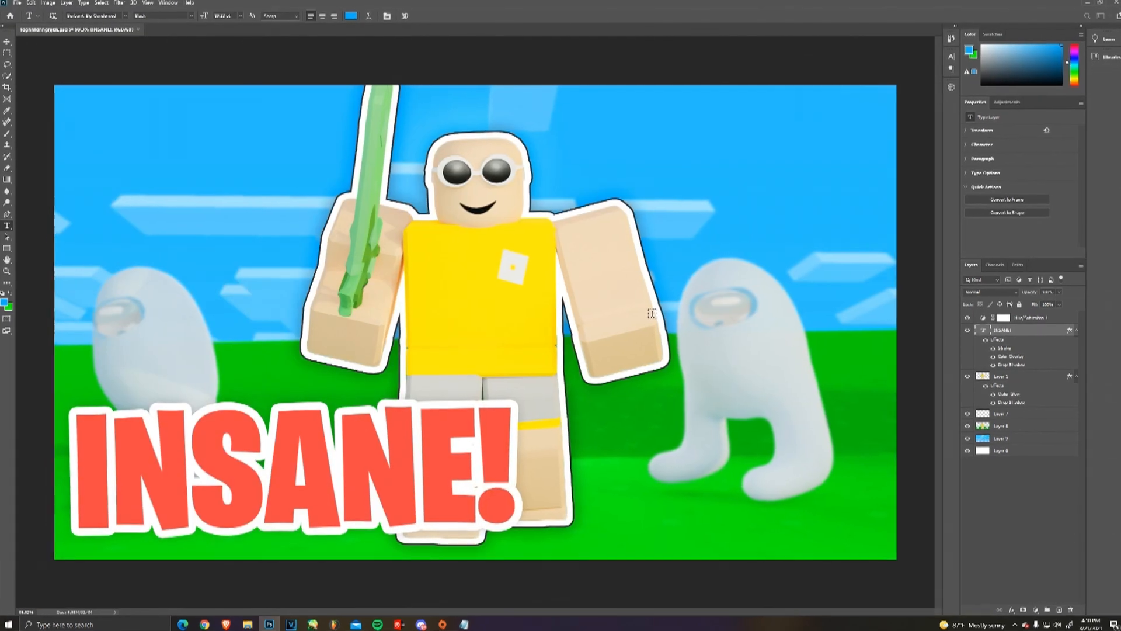